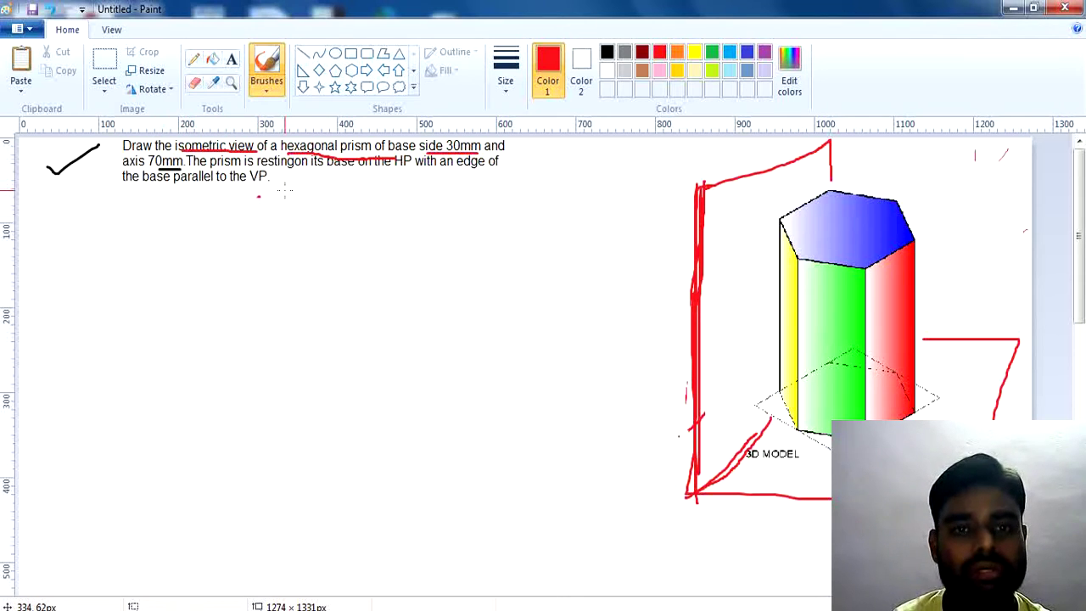
- Underline 'the base parallel' in red and write a 'hexag prism' note marked with an arrow
left_click_drag(129, 193, 251, 193)
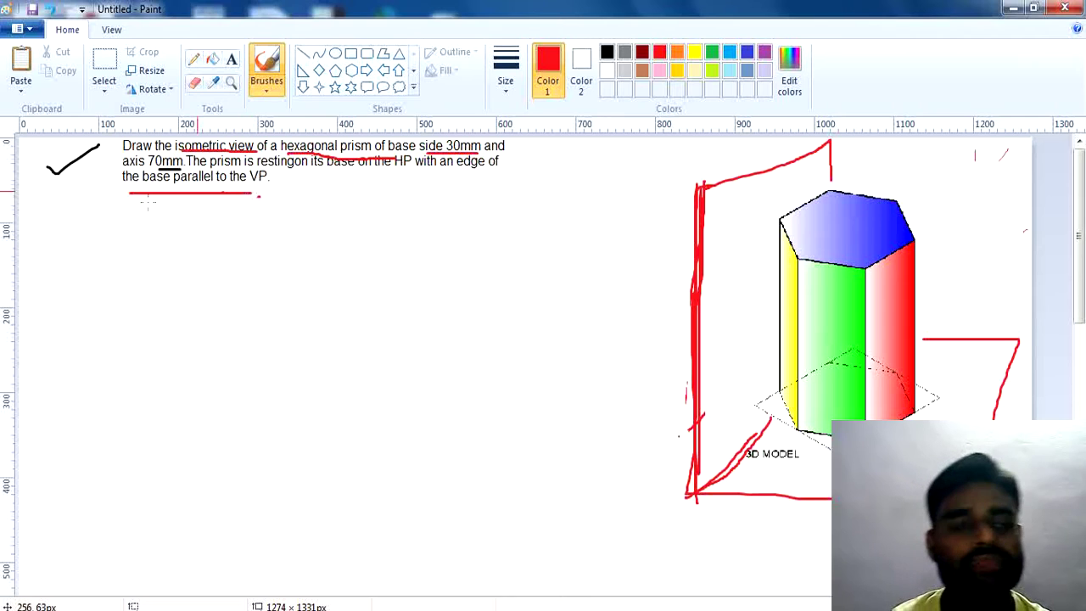
mouse_move(39, 241)
left_mouse_down()
mouse_move(68, 249)
mouse_move(146, 240)
mouse_move(152, 257)
mouse_move(174, 229)
mouse_move(169, 277)
left_mouse_up()
mouse_move(204, 231)
left_mouse_down()
mouse_move(204, 277)
mouse_move(207, 257)
mouse_move(246, 237)
mouse_move(265, 251)
mouse_move(282, 235)
mouse_move(282, 248)
left_mouse_up()
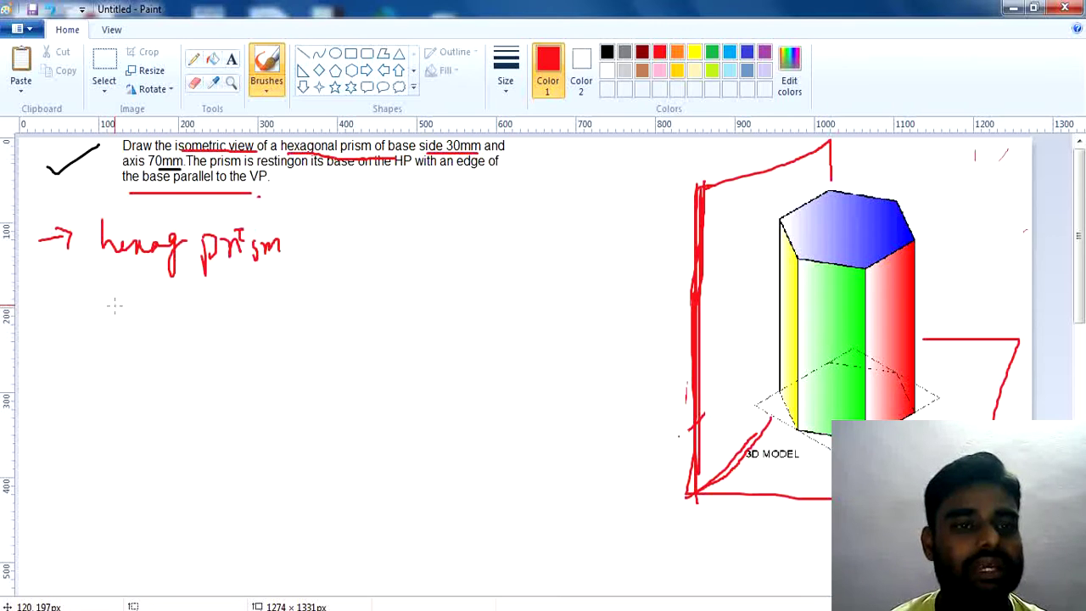
- Write the note 'Side = 30 mm' and start the axis length note below it
mouse_move(136, 297)
left_mouse_down()
mouse_move(122, 326)
mouse_move(158, 327)
mouse_move(168, 294)
mouse_move(180, 322)
mouse_move(207, 312)
left_mouse_up()
mouse_move(187, 318)
left_mouse_down()
mouse_move(227, 312)
mouse_move(224, 320)
mouse_move(247, 303)
mouse_move(283, 314)
mouse_move(297, 302)
mouse_move(305, 316)
left_mouse_up()
mouse_move(108, 370)
left_mouse_down()
mouse_move(136, 372)
mouse_move(146, 387)
mouse_move(164, 382)
mouse_move(174, 364)
mouse_move(189, 365)
mouse_move(180, 384)
mouse_move(205, 374)
mouse_move(223, 387)
mouse_move(239, 364)
mouse_move(254, 362)
mouse_move(254, 381)
mouse_move(331, 381)
left_mouse_up()
- Finish the 'axis = 70 mm' note, draw a red arrow right of the notes, and underline 'its base on the'
left_click(171, 365)
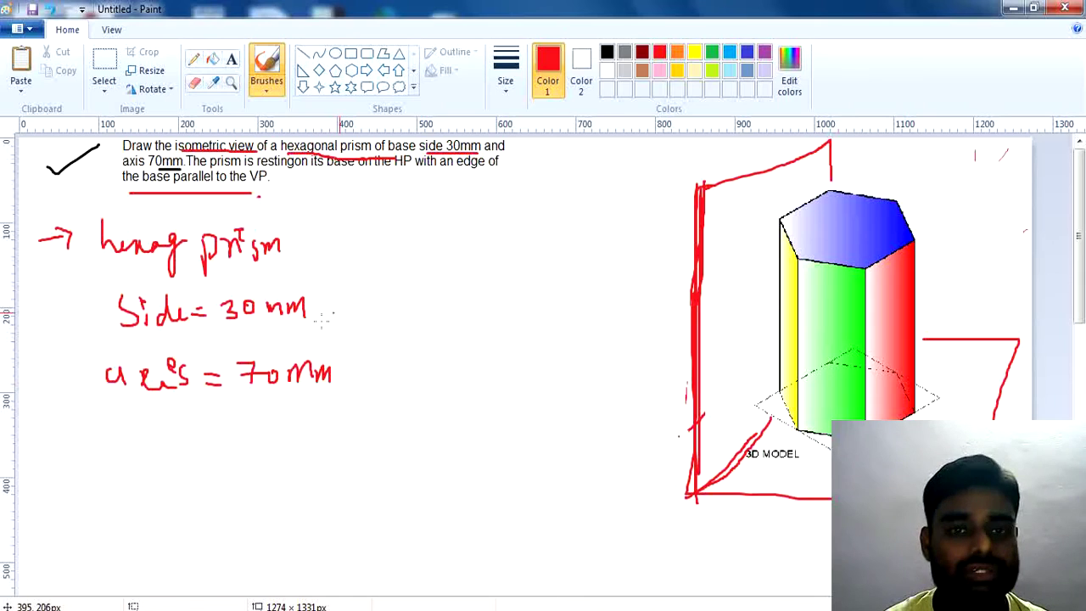
left_click_drag(436, 247, 464, 247)
mouse_move(443, 235)
left_mouse_down()
mouse_move(471, 246)
mouse_move(459, 265)
left_mouse_up()
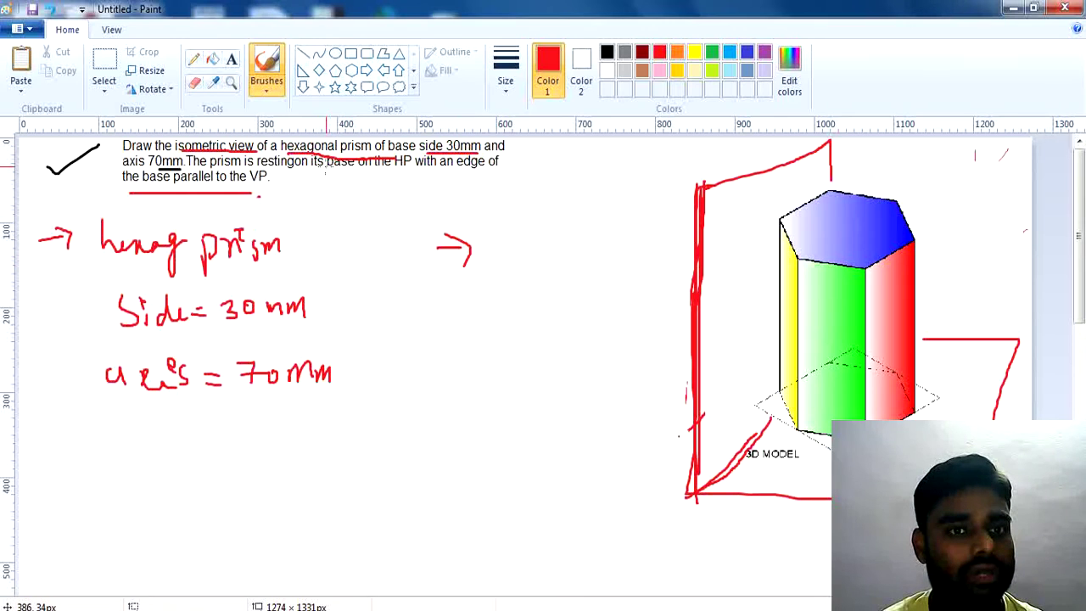
left_click_drag(302, 169, 379, 168)
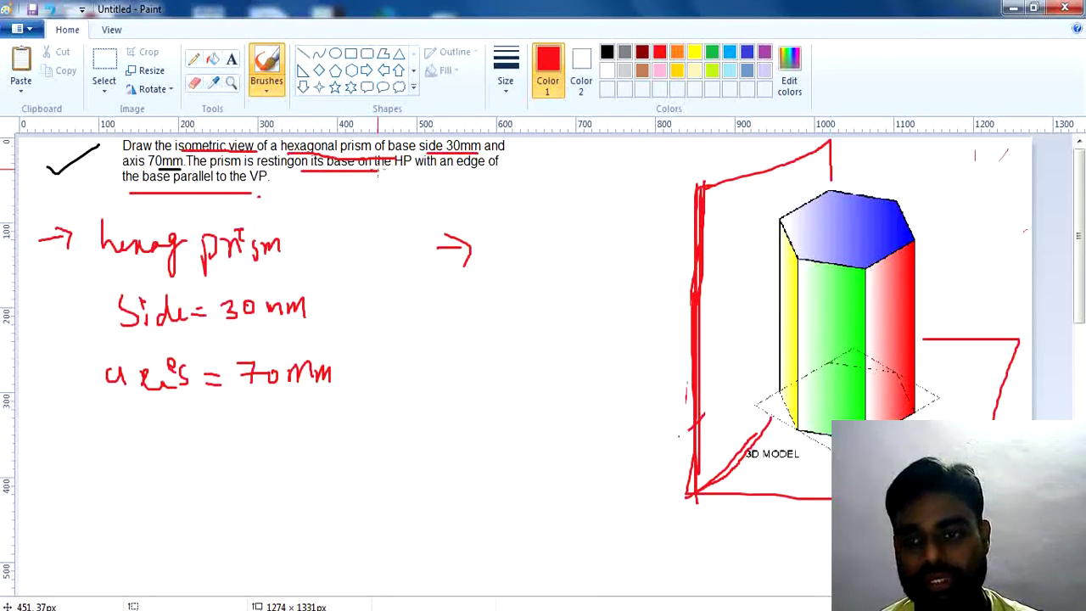
- Trace the prism's base in red, draw a curved arrow to the model, and sketch vertical and horizontal planes
mouse_move(802, 431)
left_mouse_down()
mouse_move(850, 437)
mouse_move(913, 414)
mouse_move(891, 378)
mouse_move(840, 365)
mouse_move(784, 395)
mouse_move(800, 424)
left_mouse_up()
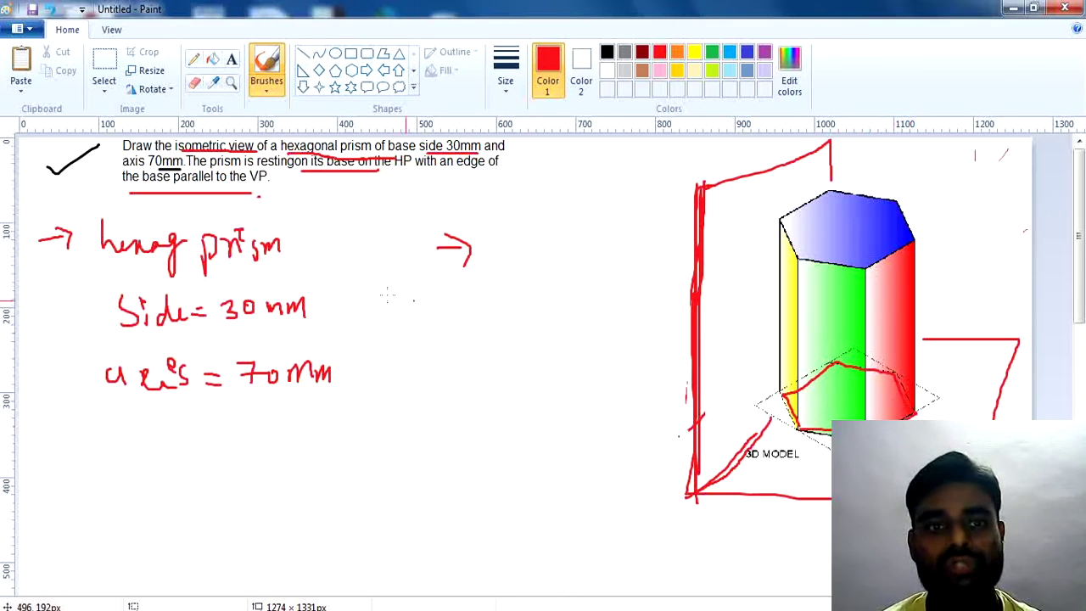
mouse_move(345, 183)
left_mouse_down()
mouse_move(461, 280)
mouse_move(653, 285)
mouse_move(647, 297)
left_mouse_up()
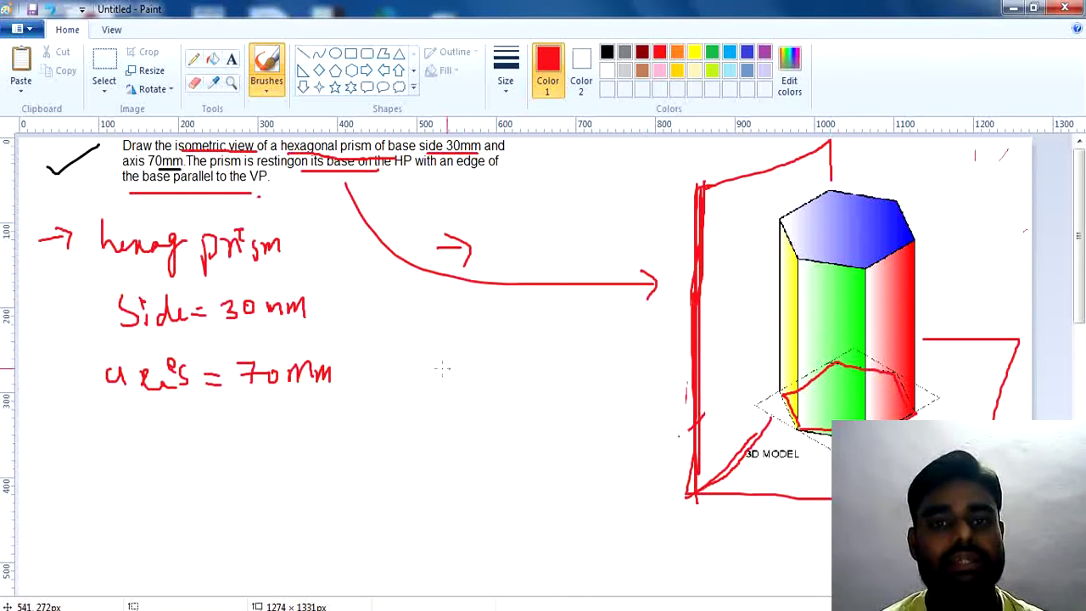
mouse_move(419, 346)
left_mouse_down()
mouse_move(425, 430)
mouse_move(428, 353)
mouse_move(477, 291)
mouse_move(502, 408)
mouse_move(428, 457)
mouse_move(582, 466)
left_mouse_up()
mouse_move(502, 405)
left_mouse_down()
mouse_move(616, 411)
mouse_move(582, 474)
left_mouse_up()
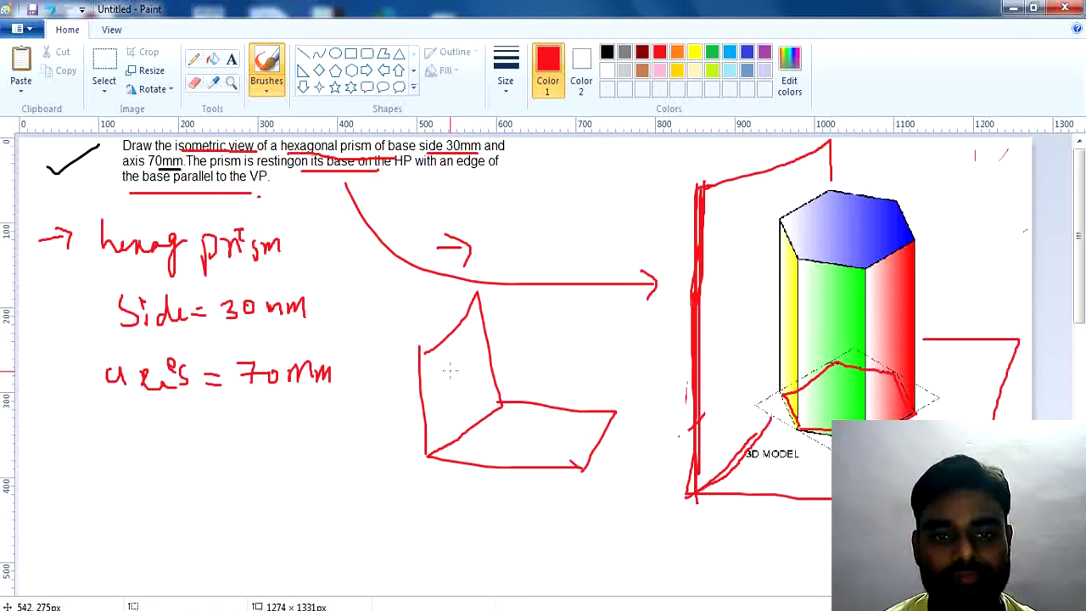
- Sketch a hexagonal base with projection lines on the planes and add red check marks by the model
left_click_drag(450, 370, 476, 350)
mouse_move(918, 181)
left_mouse_down()
mouse_move(935, 219)
mouse_move(965, 177)
left_mouse_up()
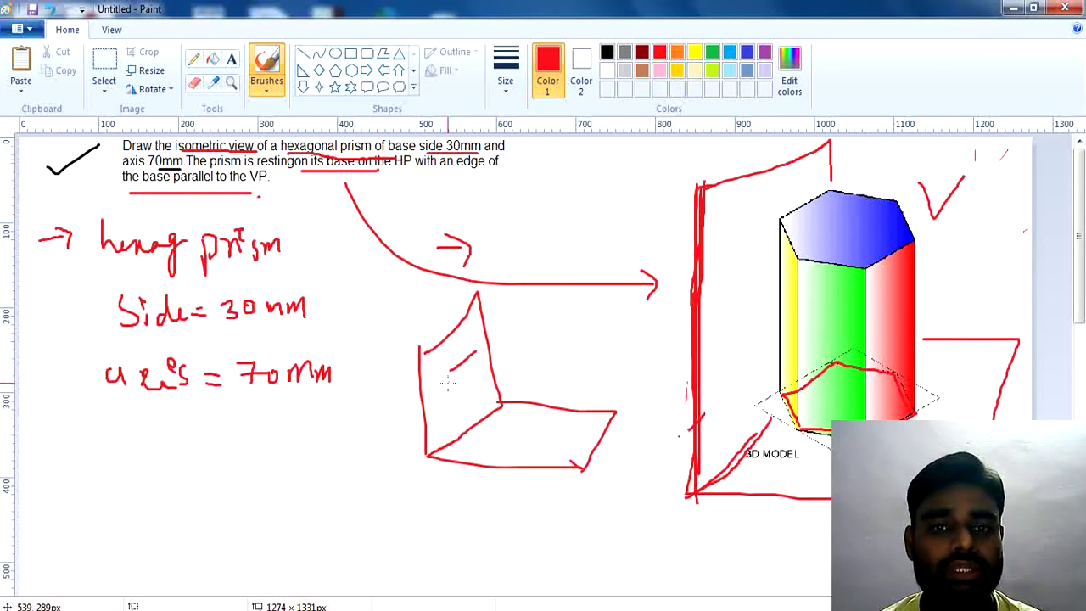
mouse_move(449, 370)
left_mouse_down()
mouse_move(449, 393)
mouse_move(477, 399)
left_mouse_up()
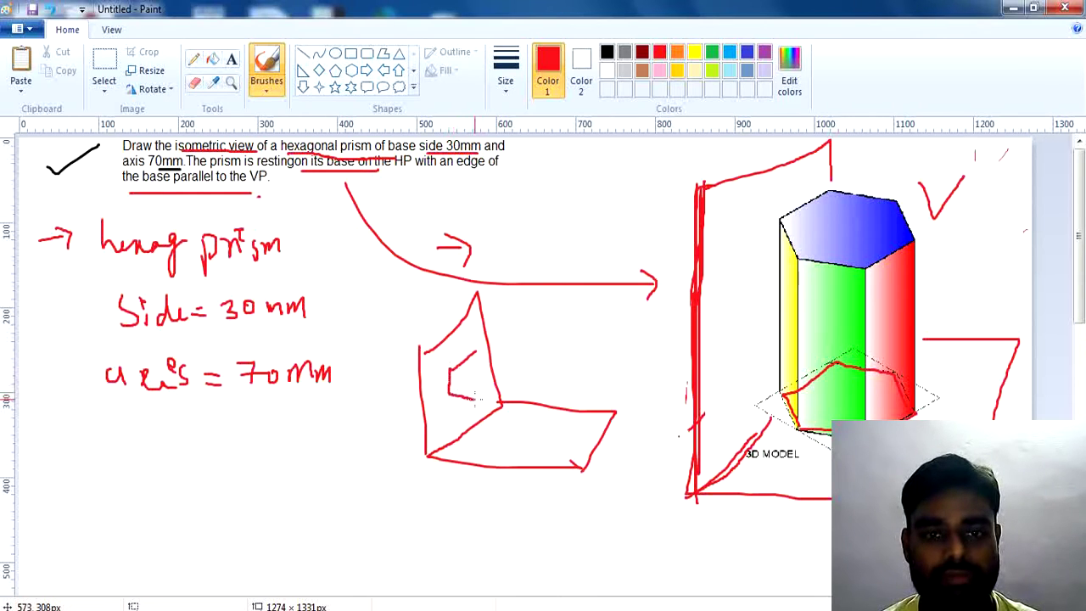
mouse_move(477, 352)
left_mouse_down()
mouse_move(494, 366)
mouse_move(475, 397)
mouse_move(557, 414)
mouse_move(508, 357)
mouse_move(561, 357)
left_mouse_up()
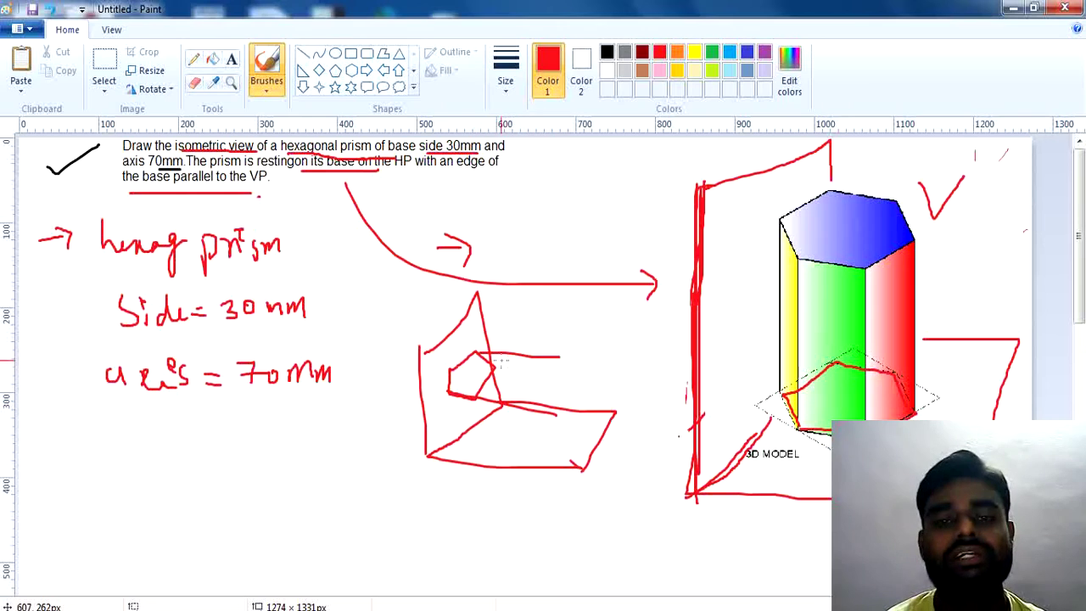
mouse_move(496, 365)
left_mouse_down()
mouse_move(564, 382)
mouse_move(570, 357)
left_mouse_up()
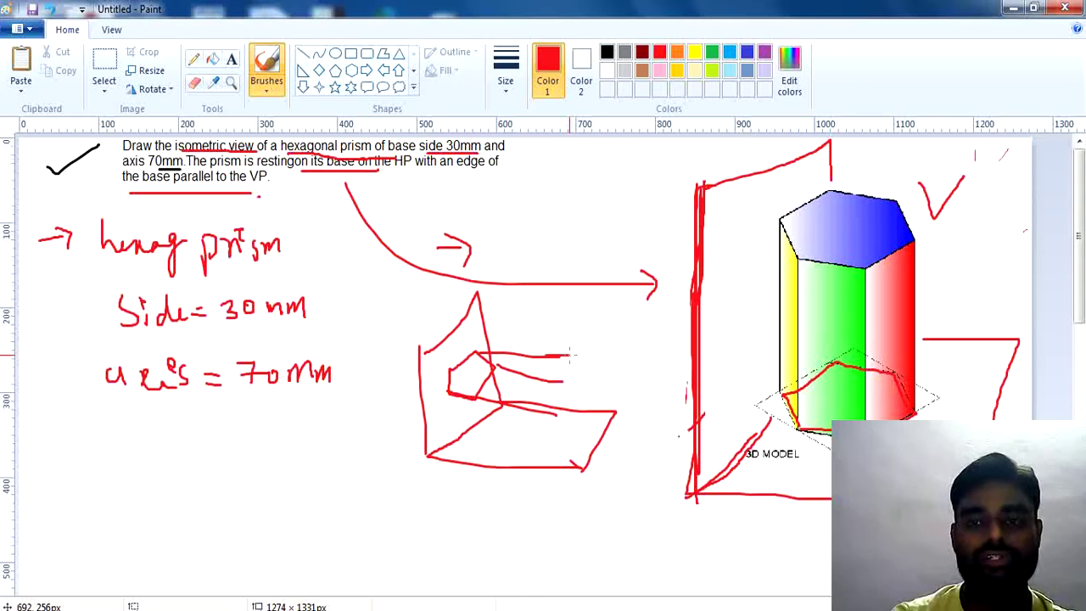
mouse_move(925, 174)
left_mouse_down()
mouse_move(937, 214)
mouse_move(974, 176)
mouse_move(929, 183)
mouse_move(925, 203)
mouse_move(924, 183)
mouse_move(943, 195)
mouse_move(980, 174)
left_mouse_up()
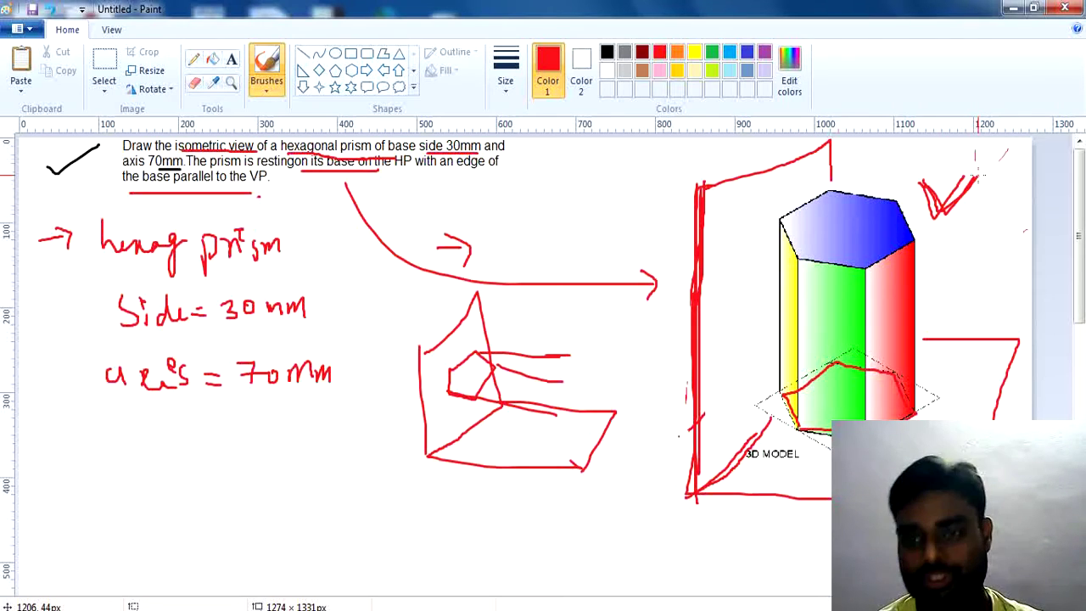
left_click_drag(929, 182, 968, 183)
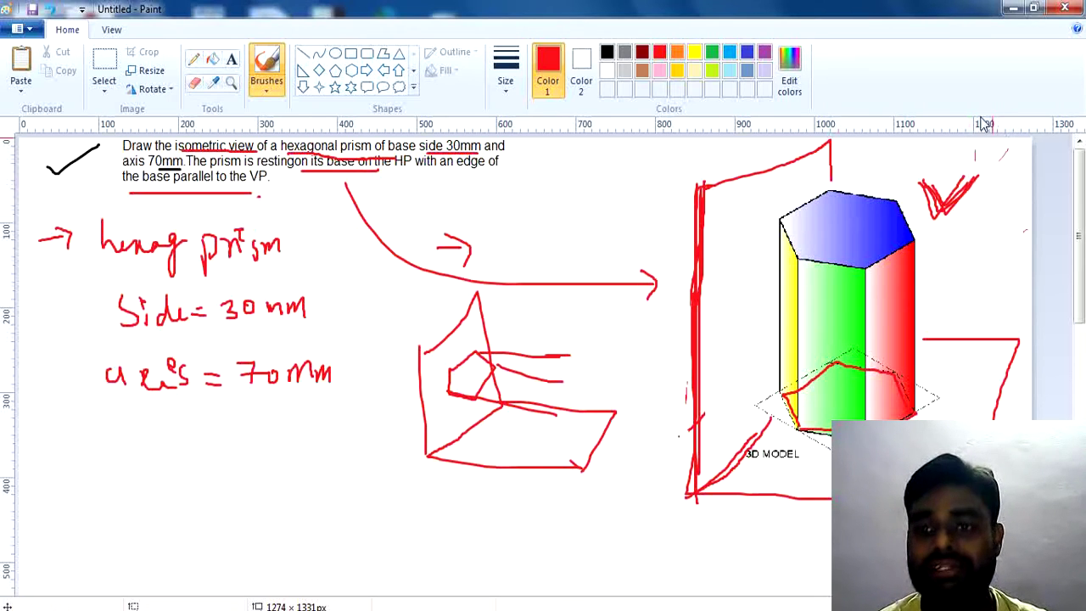
- In black, draw the prism's axis line, add a check mark, and retrace the hexagon with its edge line
left_click(608, 53)
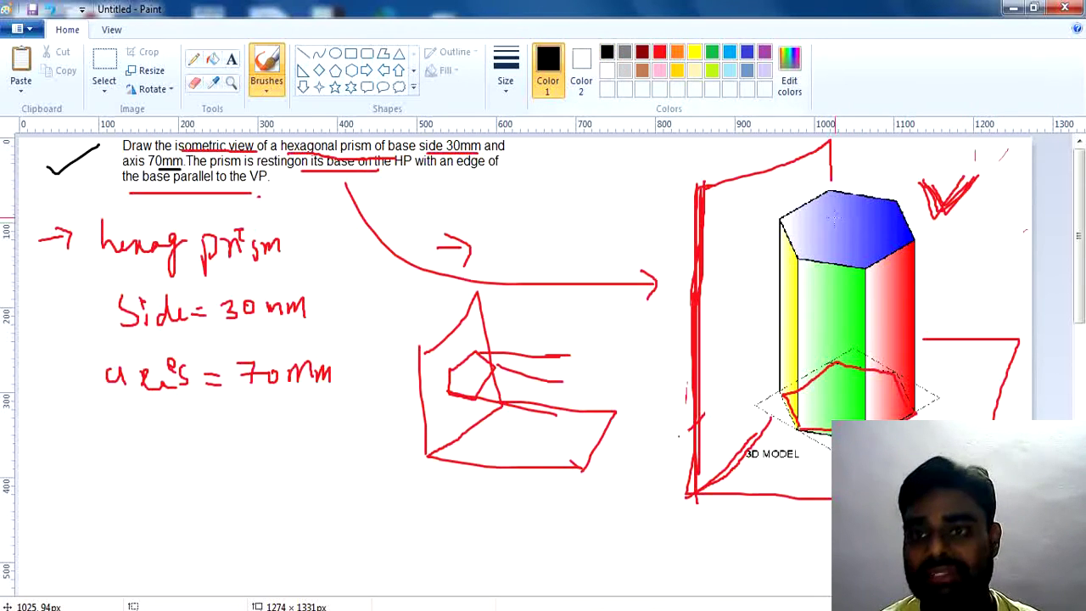
left_click_drag(852, 227, 852, 405)
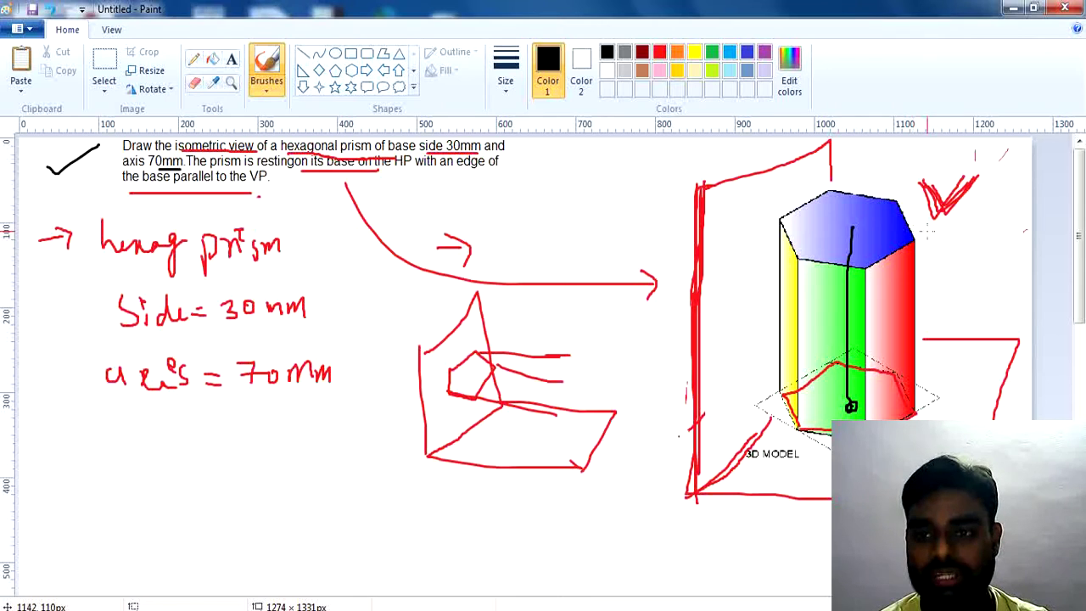
mouse_move(931, 232)
left_mouse_down()
mouse_move(941, 250)
mouse_move(976, 201)
left_mouse_up()
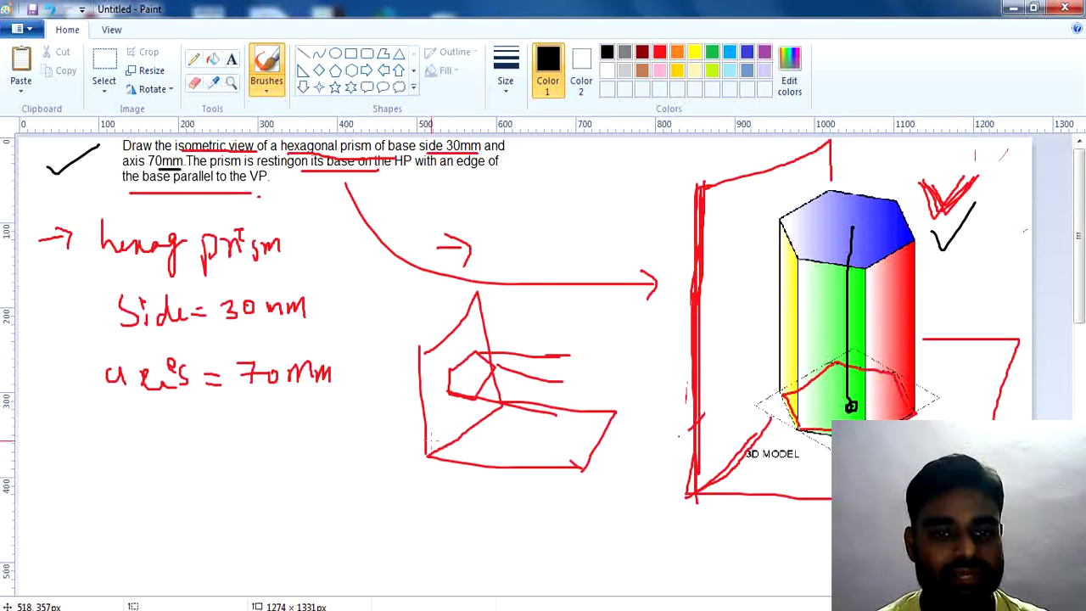
mouse_move(471, 364)
left_mouse_down()
mouse_move(446, 385)
mouse_move(468, 398)
mouse_move(476, 361)
mouse_move(491, 367)
mouse_move(466, 406)
mouse_move(484, 390)
mouse_move(483, 367)
mouse_move(559, 379)
left_mouse_up()
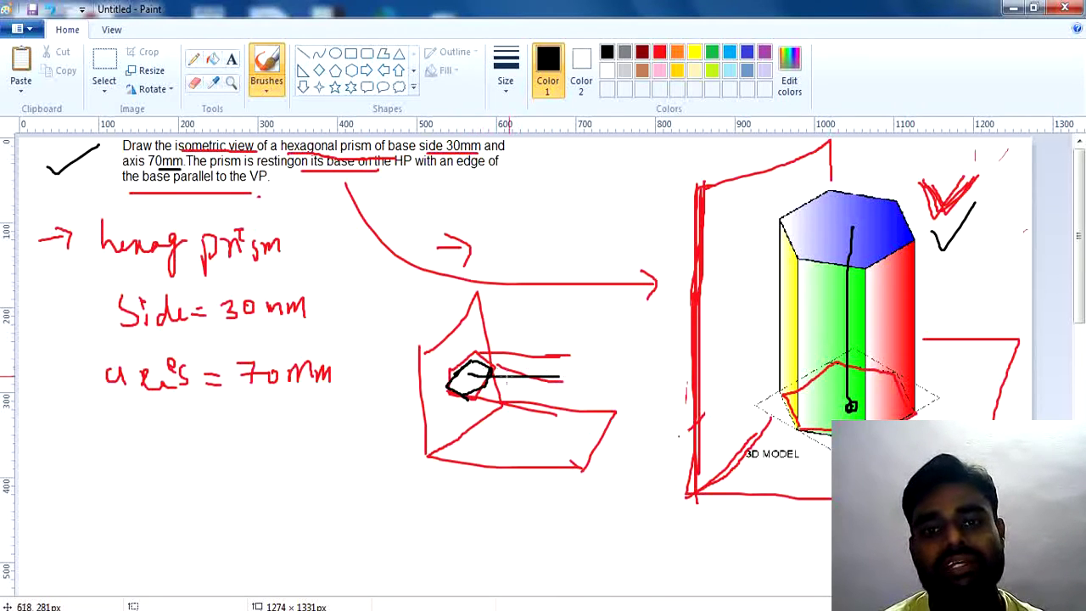
mouse_move(472, 375)
left_mouse_down()
mouse_move(549, 373)
mouse_move(486, 374)
left_mouse_up()
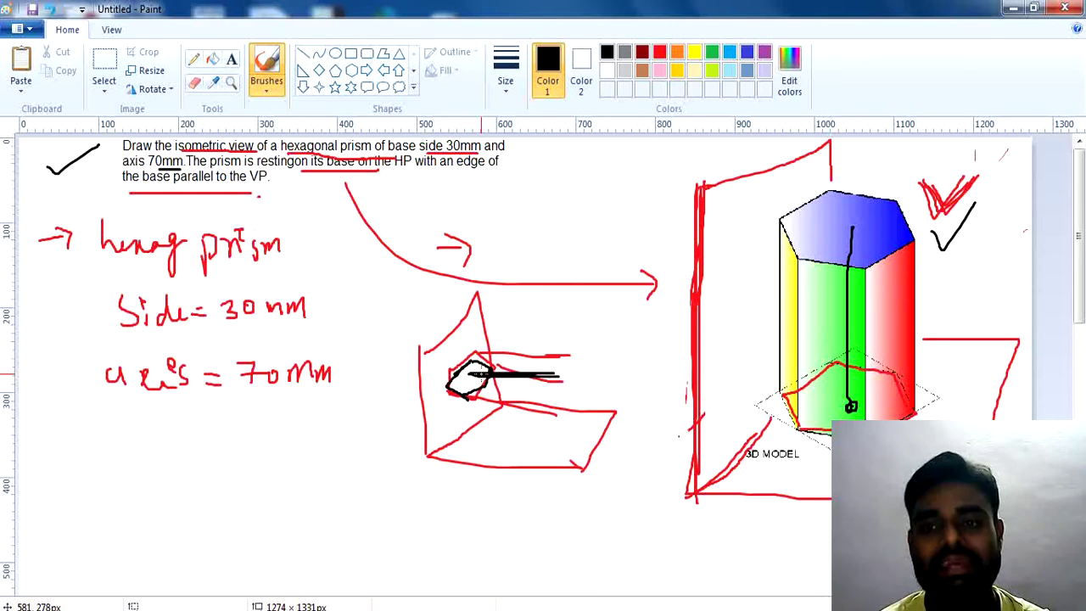
left_click_drag(482, 373, 521, 372)
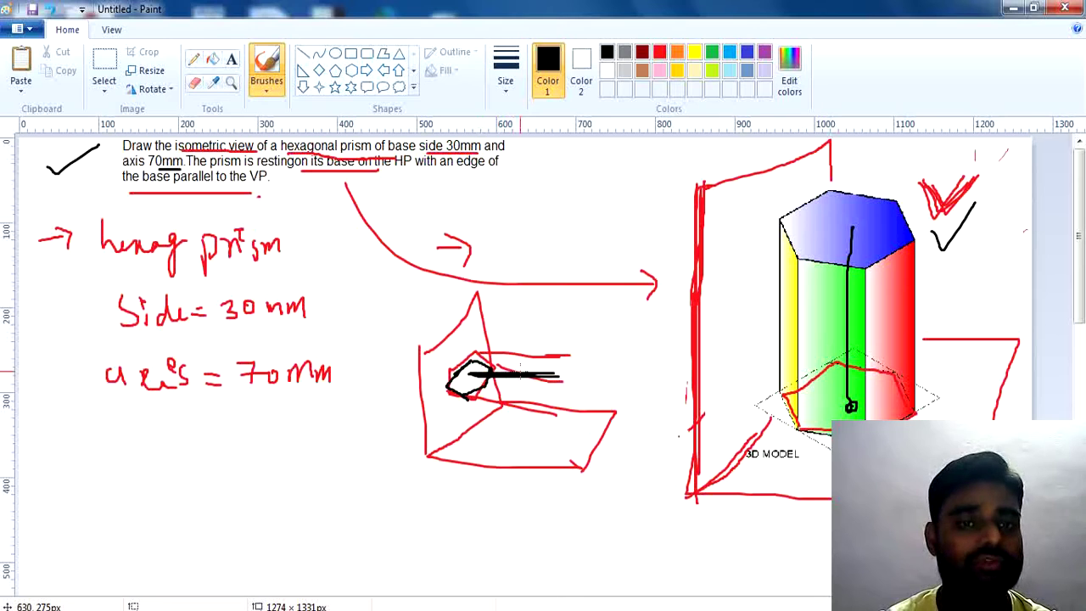
left_click(105, 72)
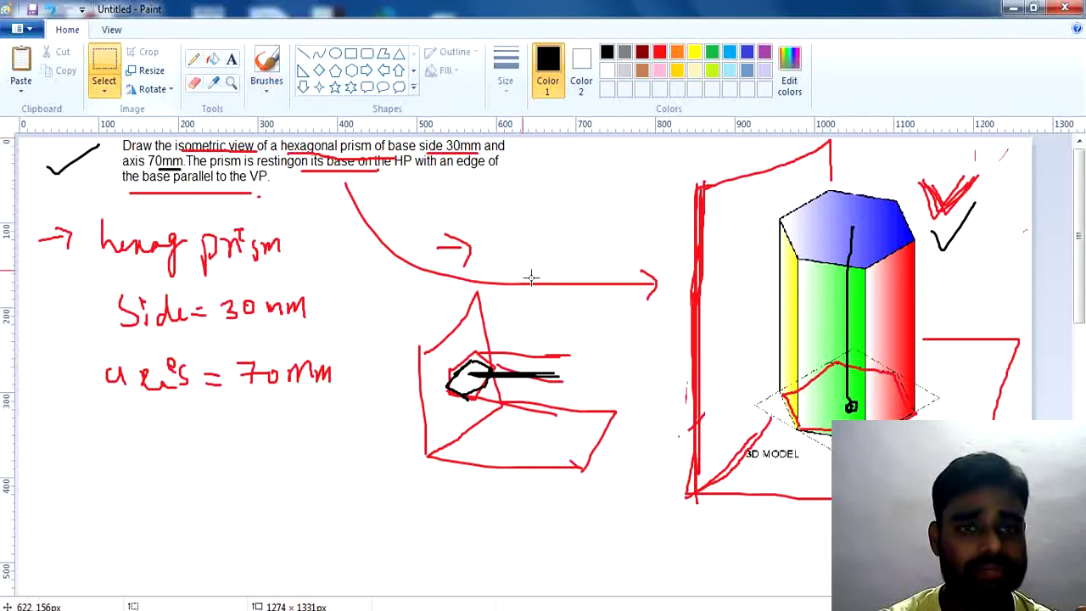
- Delete the rough sketch, the curved arrow and the leftover red mark
mouse_move(369, 211)
left_mouse_down()
mouse_move(539, 455)
mouse_move(650, 502)
left_mouse_up()
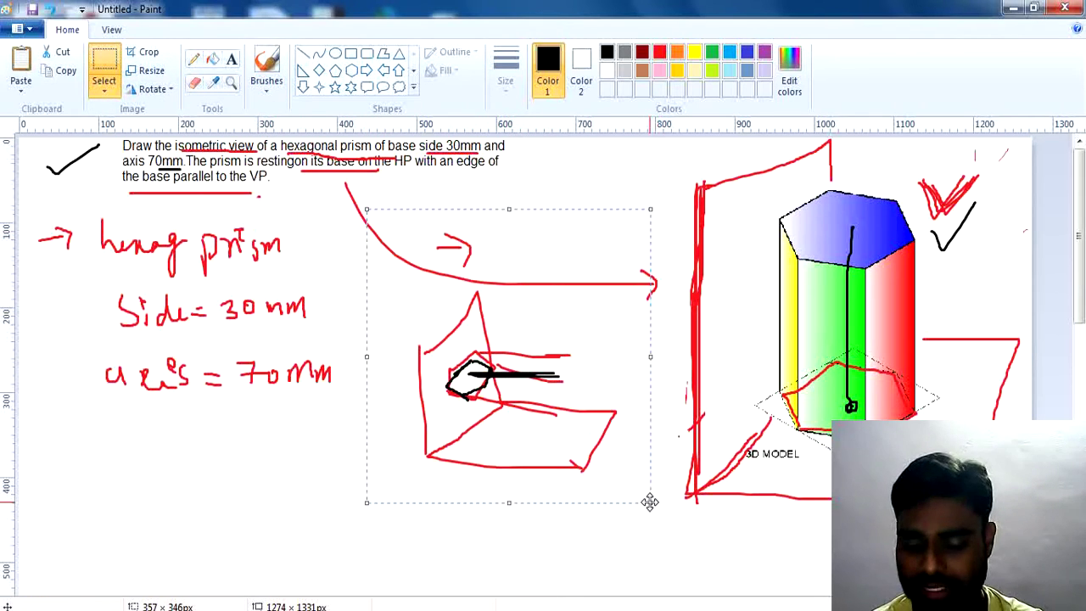
key("Delete")
left_click_drag(618, 239, 664, 325)
key("Delete")
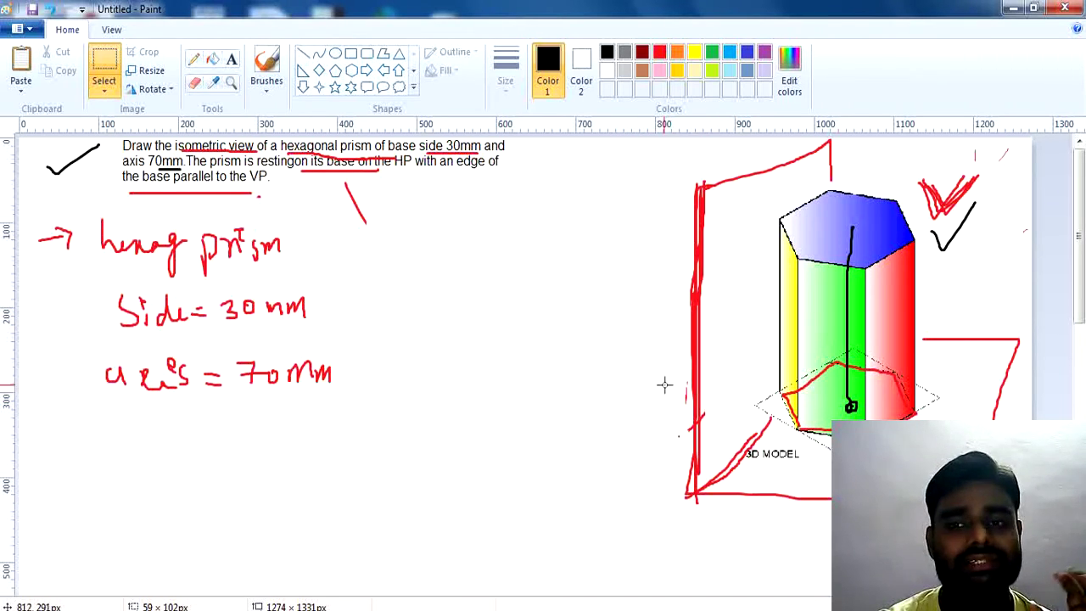
- In black, thicken the prism's axis, underline 'with an edge' and 'the base parallel to the VP', trace a base edge, and bracket 'its base on the HP'
left_click(267, 74)
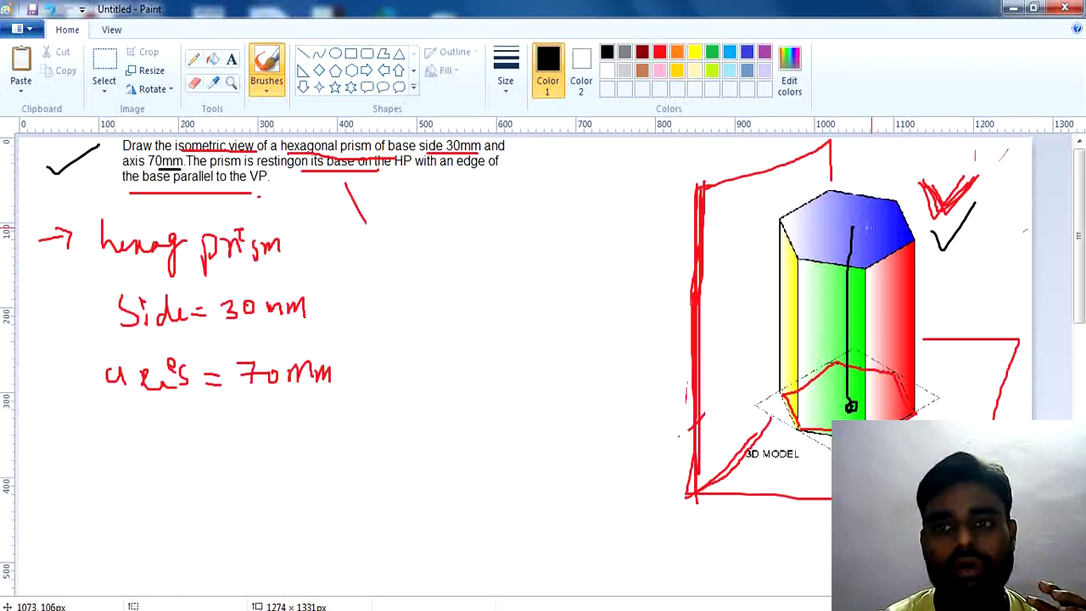
left_click_drag(851, 233, 851, 231)
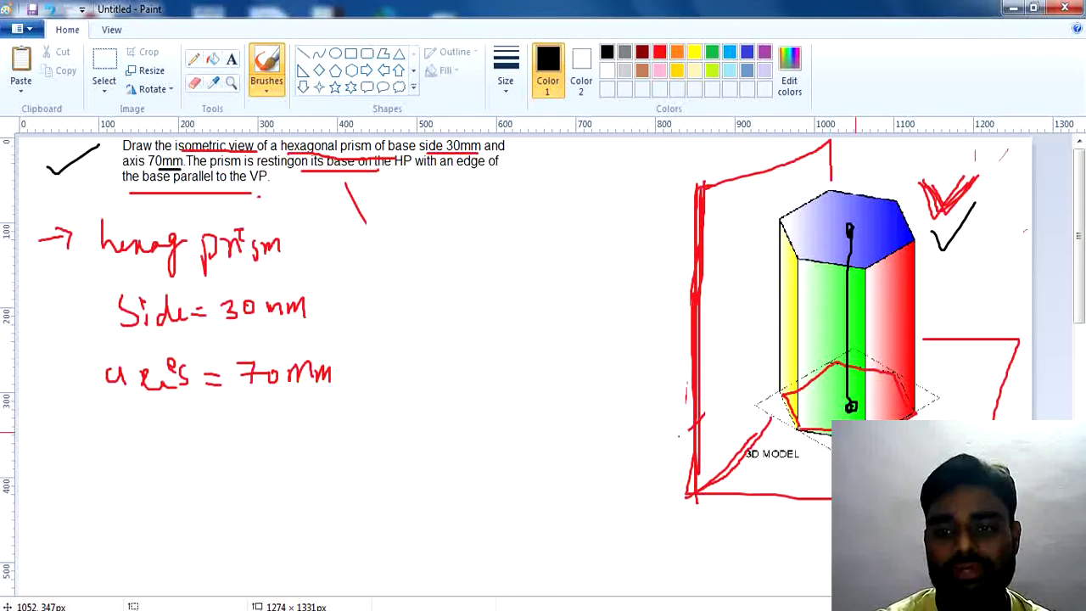
left_click_drag(852, 236, 853, 407)
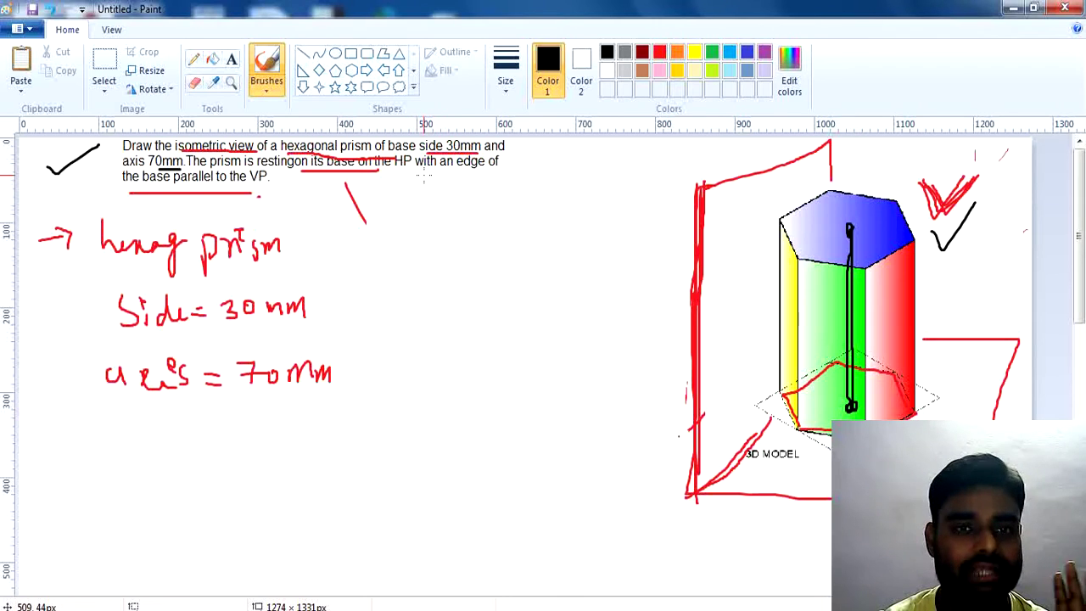
left_click_drag(424, 175, 483, 175)
left_click_drag(112, 191, 276, 209)
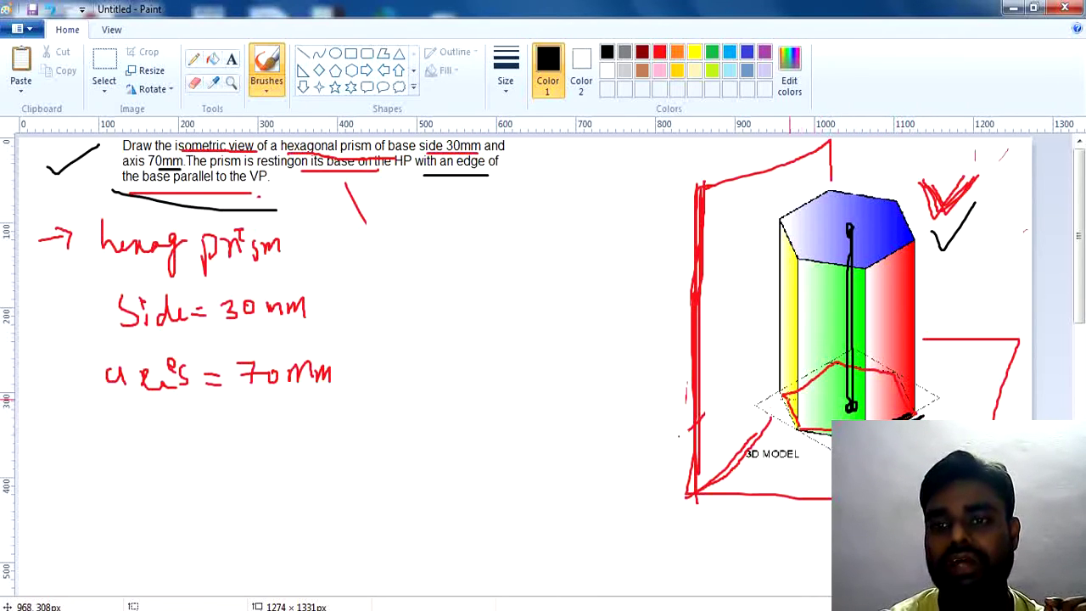
left_click_drag(786, 399, 836, 367)
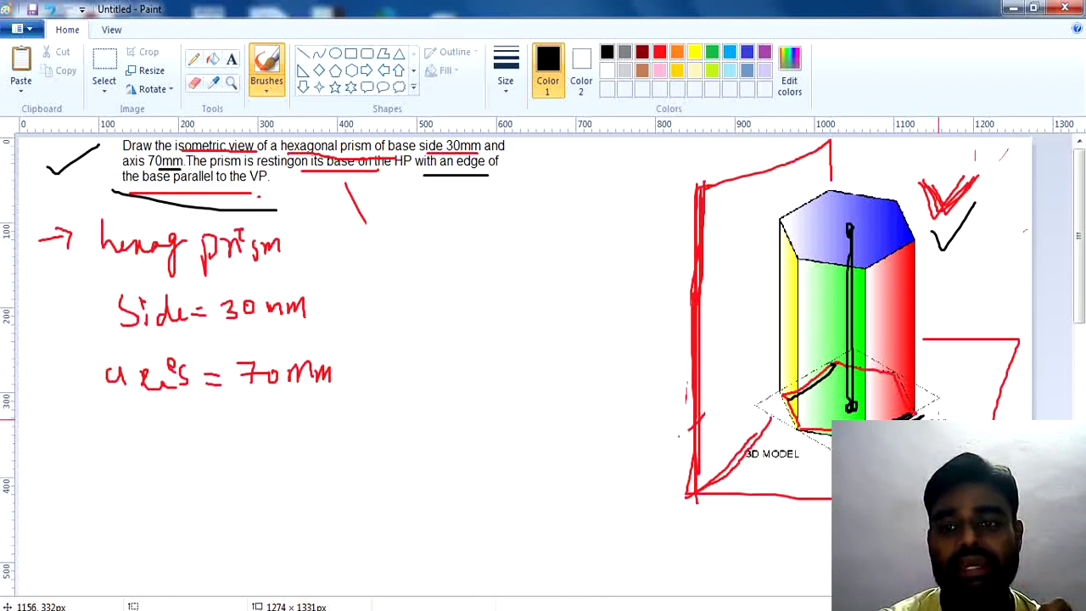
mouse_move(323, 183)
left_mouse_down()
mouse_move(423, 206)
mouse_move(459, 184)
left_mouse_up()
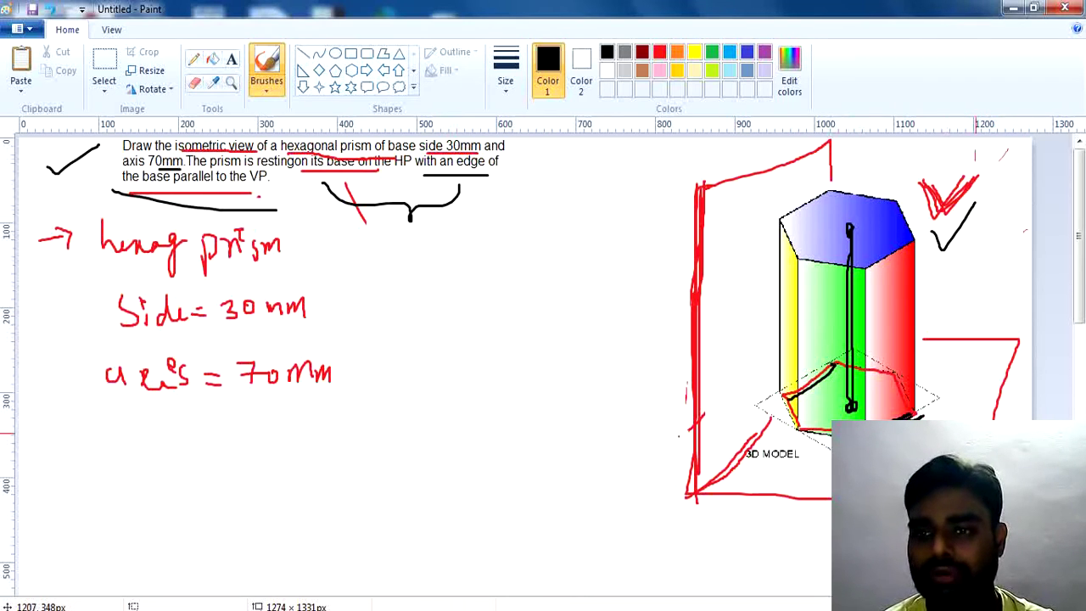
- Trace the model's top-left edge and draw a black hexagon labelled 30 beneath it
mouse_move(416, 260)
left_mouse_down()
mouse_move(417, 331)
mouse_move(479, 332)
mouse_move(472, 286)
left_mouse_up()
key("ctrl+z")
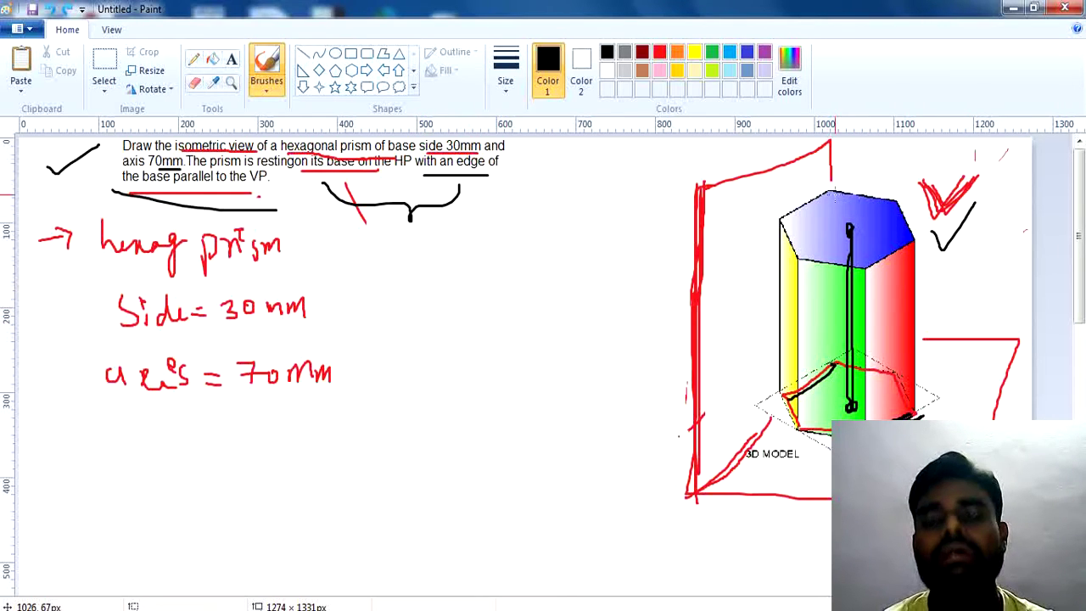
mouse_move(829, 188)
left_mouse_down()
mouse_move(782, 222)
mouse_move(805, 254)
left_mouse_up()
left_click_drag(392, 376, 489, 379)
mouse_move(394, 376)
left_mouse_down()
mouse_move(360, 430)
mouse_move(413, 466)
mouse_move(490, 467)
left_mouse_up()
mouse_move(480, 373)
left_mouse_down()
mouse_move(500, 387)
mouse_move(510, 440)
mouse_move(490, 468)
left_mouse_up()
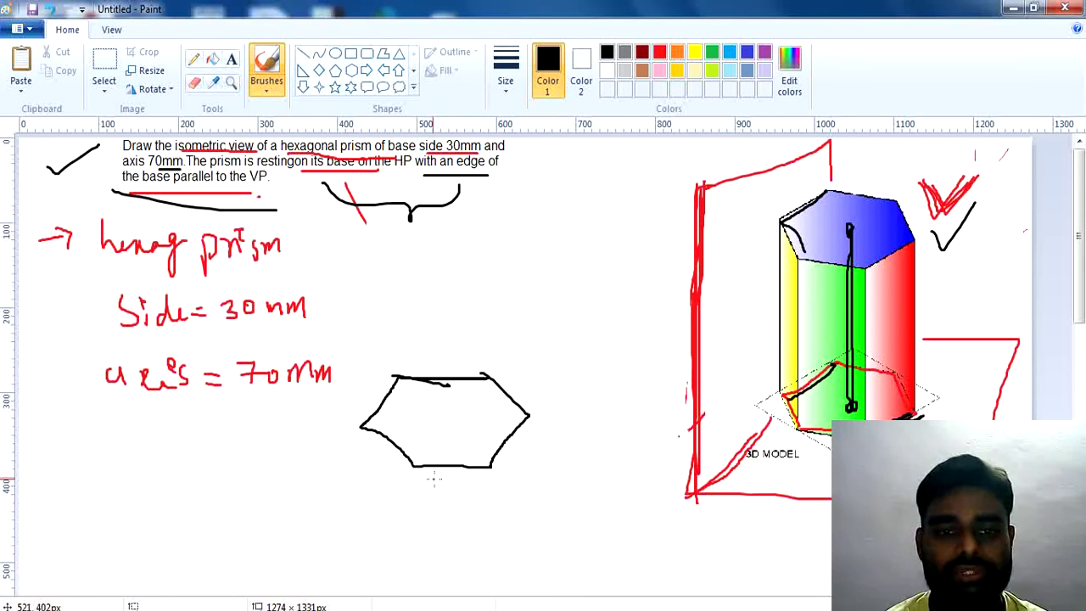
mouse_move(429, 482)
left_mouse_down()
mouse_move(441, 507)
mouse_move(462, 496)
left_mouse_up()
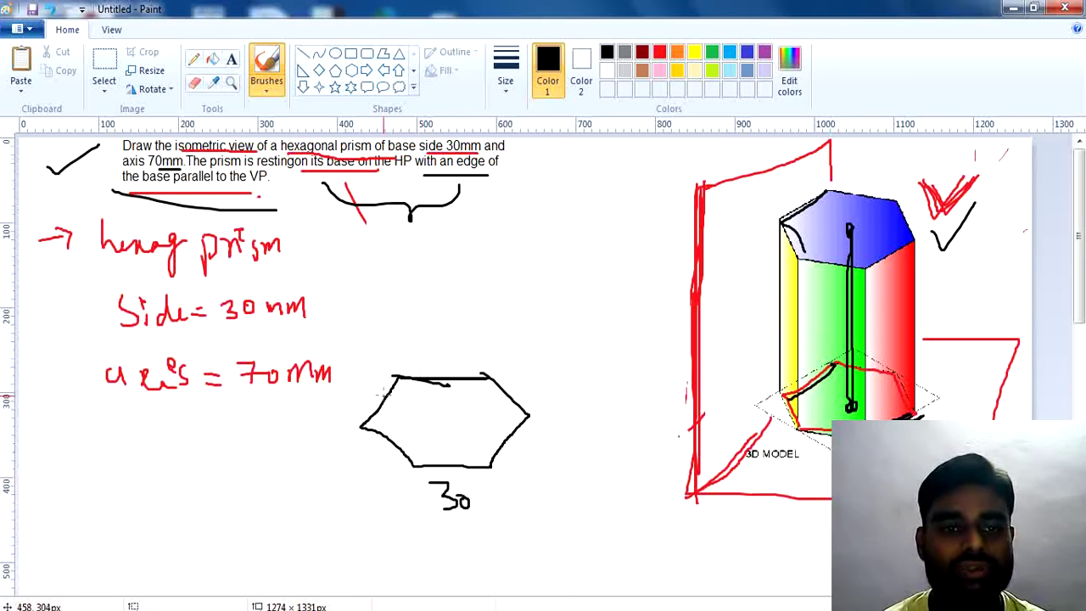
- Sketch prism edges and a top box outline above the hexagon, and hatch the model's red face
left_click_drag(351, 416, 351, 293)
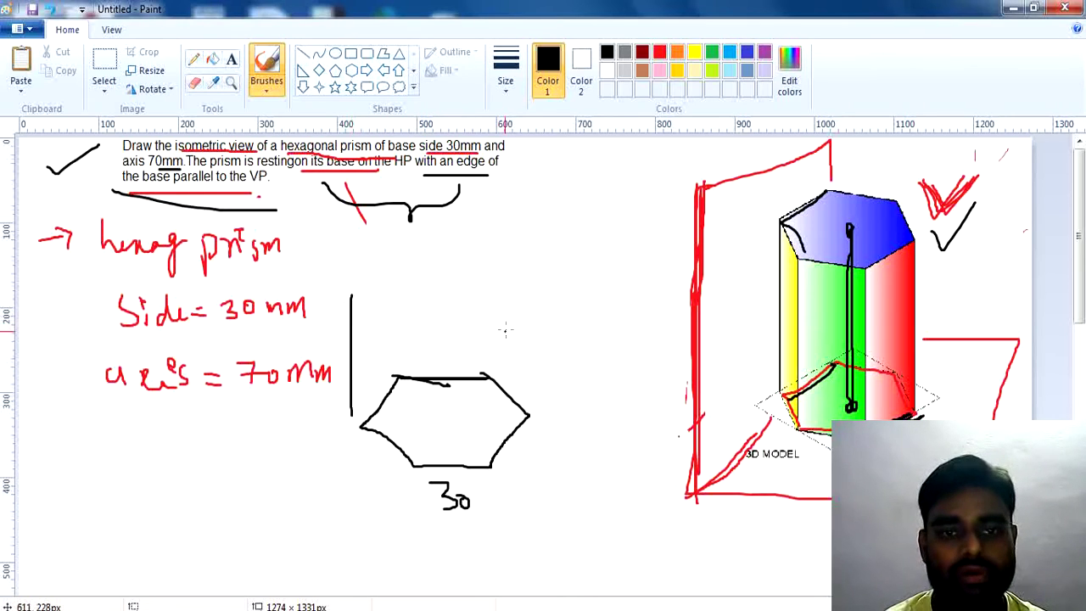
left_click_drag(535, 402, 534, 297)
mouse_move(357, 295)
left_mouse_down()
mouse_move(520, 294)
mouse_move(353, 257)
mouse_move(365, 181)
mouse_move(523, 176)
mouse_move(536, 310)
left_mouse_up()
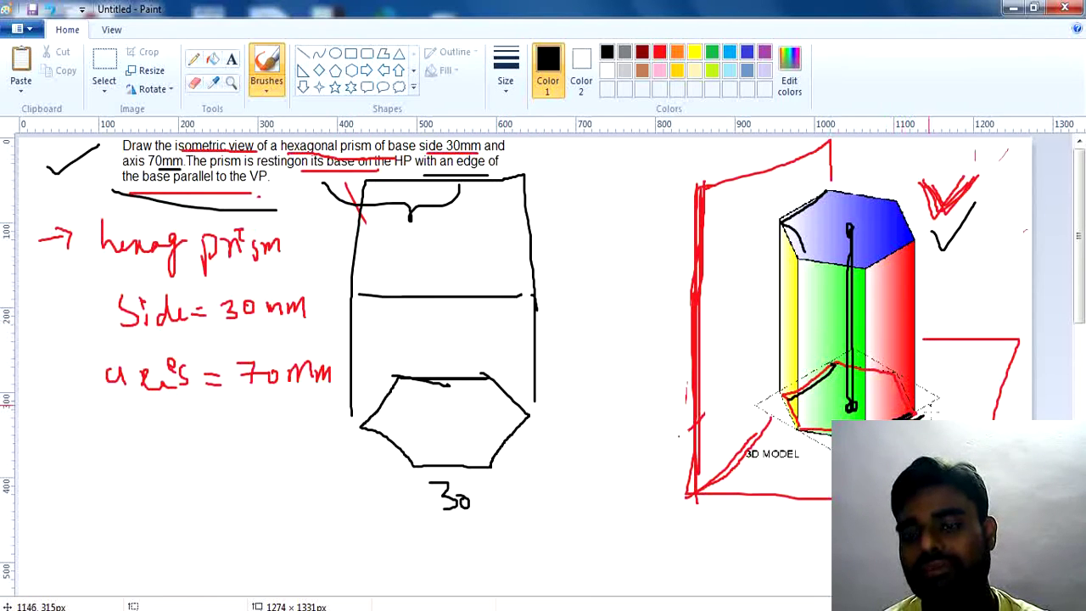
mouse_move(889, 260)
left_mouse_down()
mouse_move(873, 311)
mouse_move(891, 378)
left_mouse_up()
mouse_move(894, 375)
left_mouse_down()
mouse_move(881, 417)
mouse_move(891, 419)
left_mouse_up()
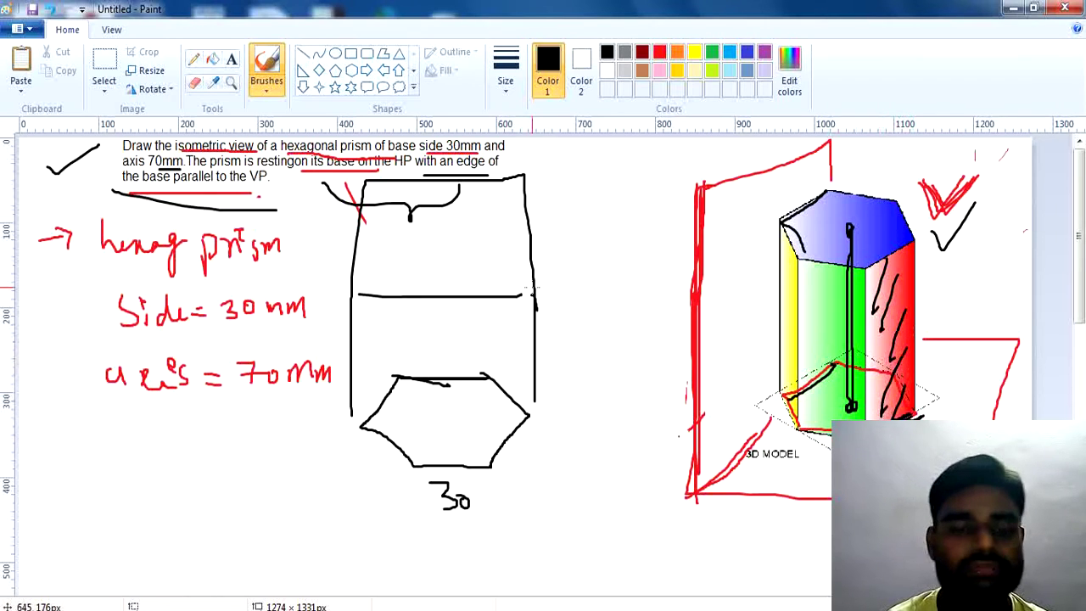
mouse_move(357, 291)
left_mouse_down()
mouse_move(531, 289)
mouse_move(532, 204)
mouse_move(477, 188)
mouse_move(374, 190)
mouse_move(346, 283)
left_mouse_up()
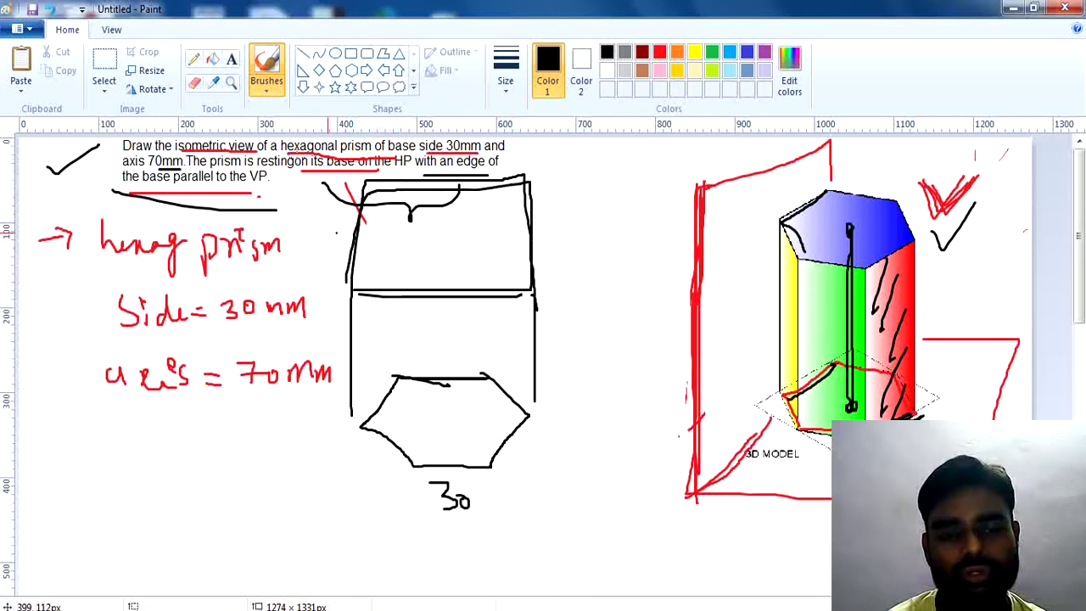
- Delete the box outline and both vertical lines around the hexagon, then switch from Paint to AutoCAD
left_click(105, 64)
mouse_move(332, 182)
left_mouse_down()
mouse_move(577, 303)
mouse_move(494, 306)
left_mouse_up()
key("Delete")
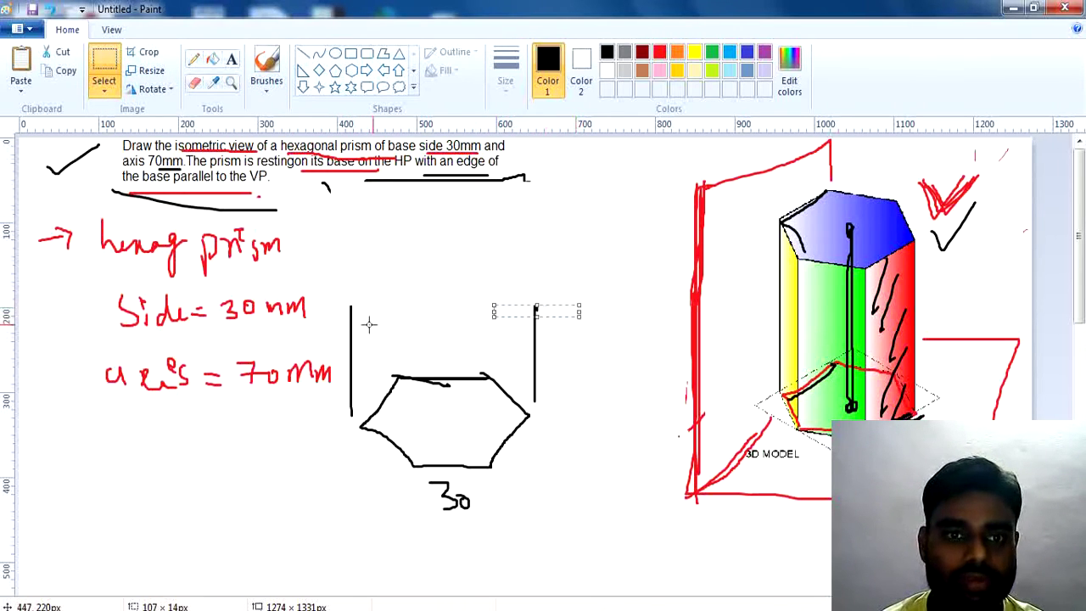
key("Delete")
left_click_drag(320, 289, 362, 416)
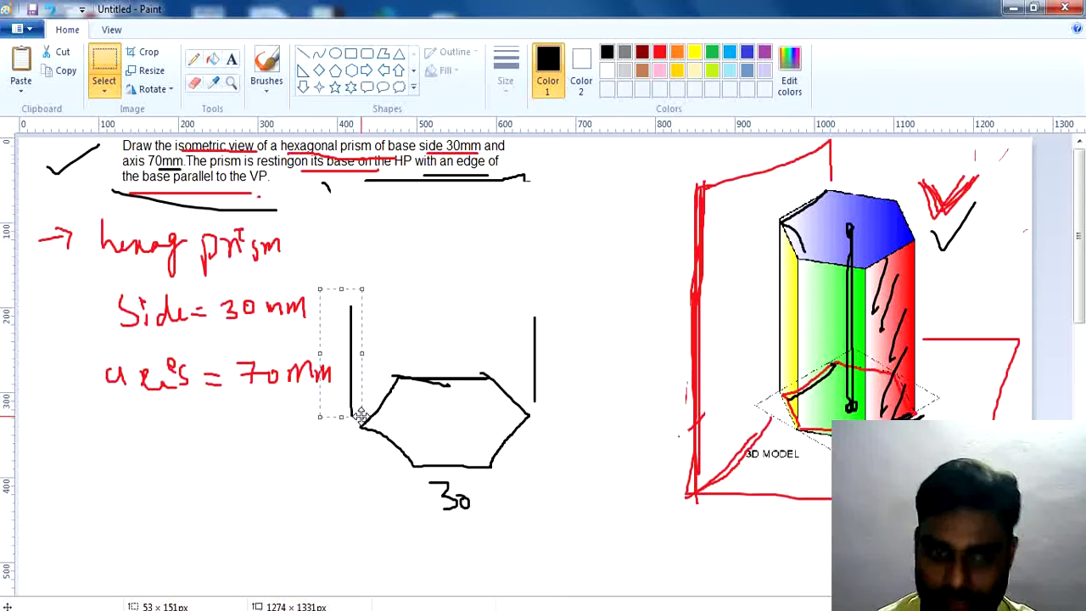
key("Delete")
left_click_drag(516, 303, 553, 403)
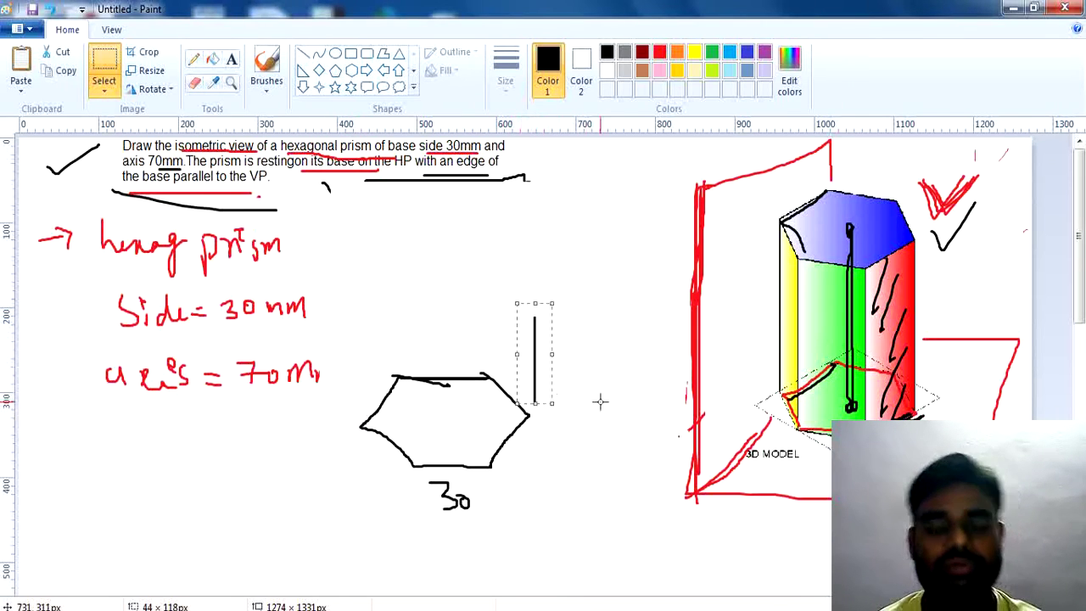
key("Delete")
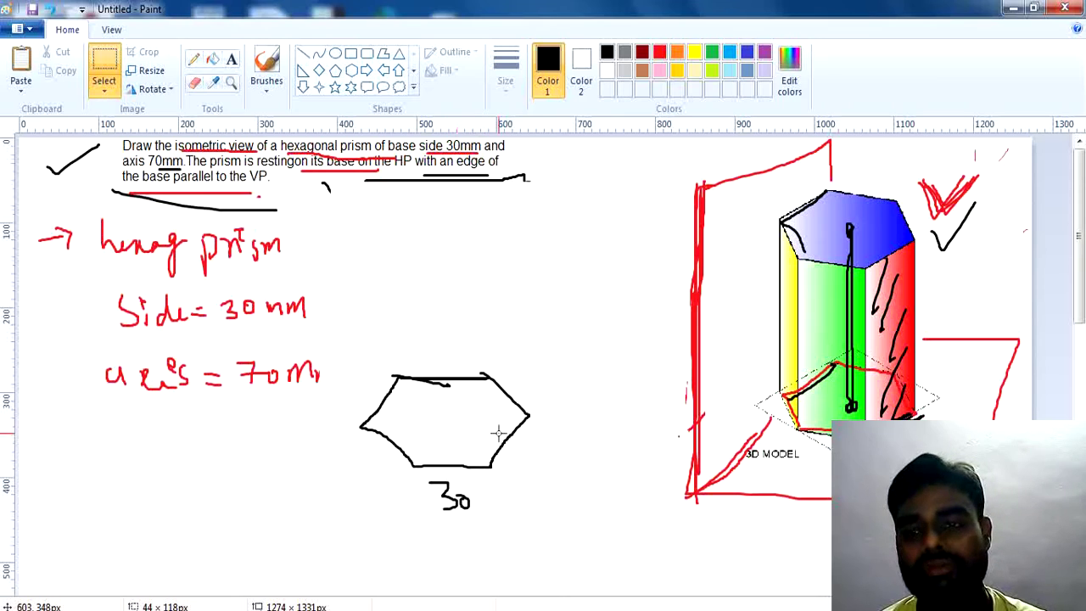
left_click(1012, 9)
key("alt+Tab")
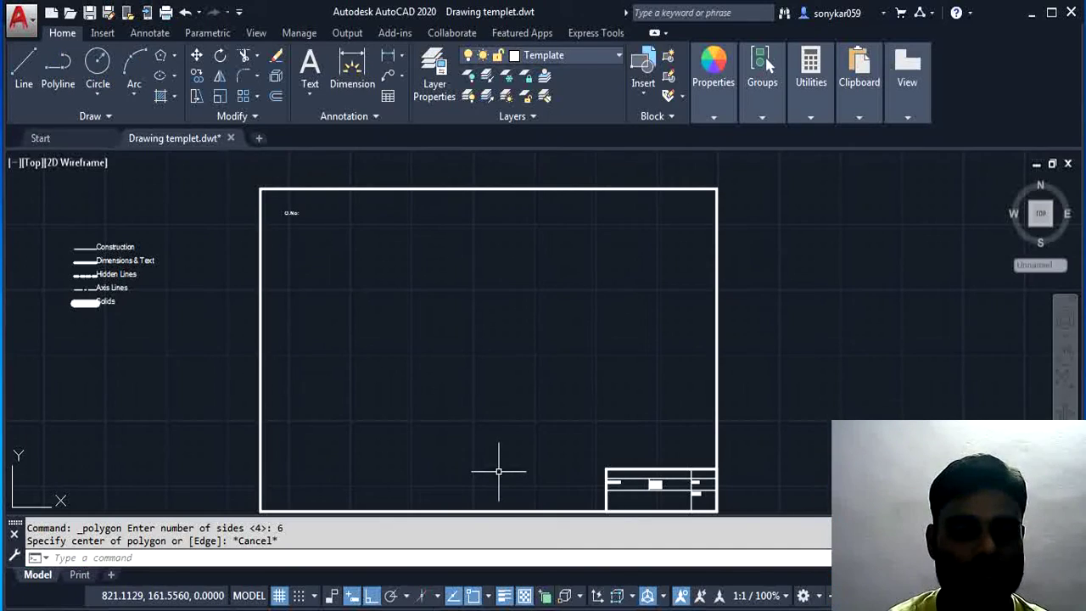
key("super+d")
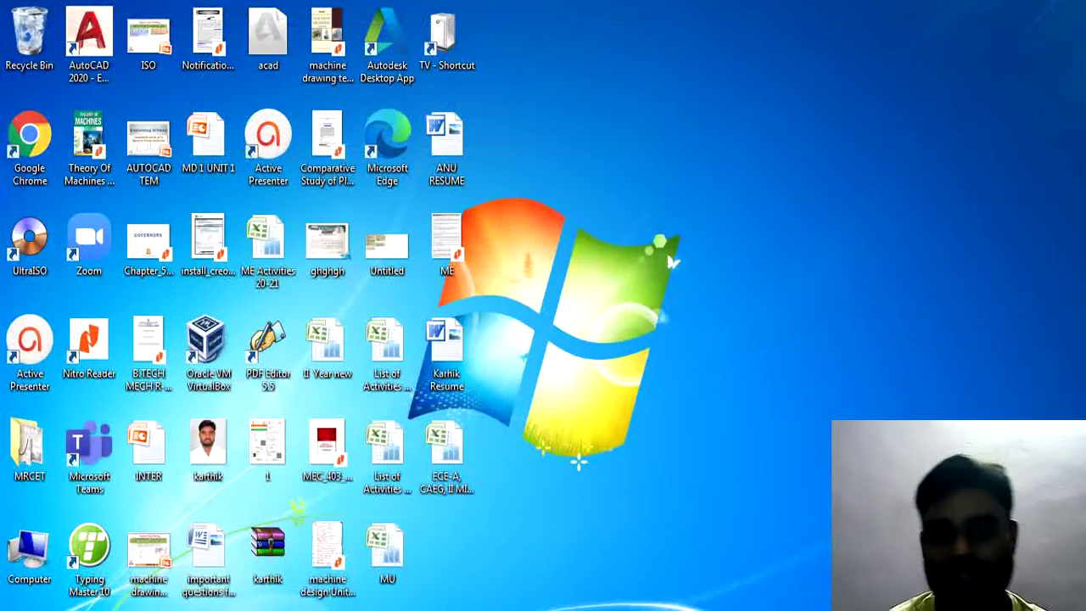
key("alt+Tab")
key("alt+Tab")
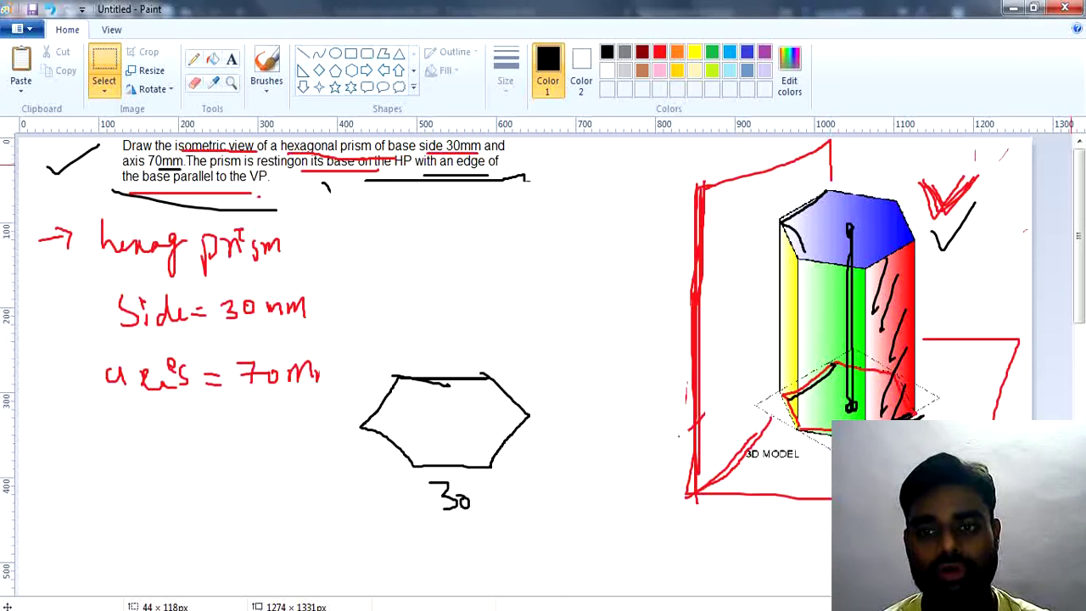
key("alt+Tab")
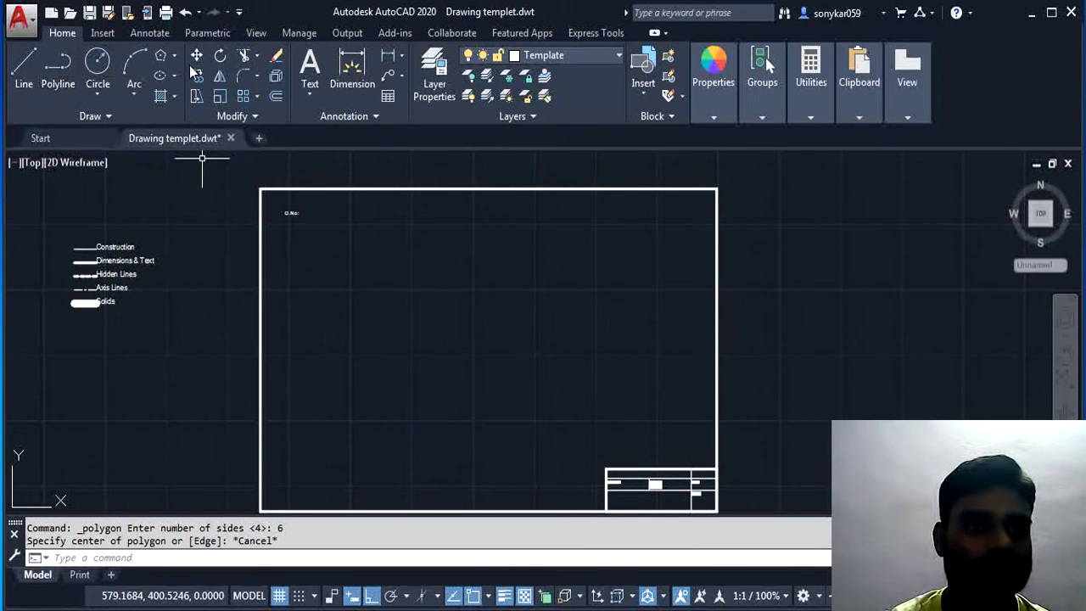
- Draw a 6-sided polygon by edge from a picked endpoint with a 30-unit edge length
left_click(175, 59)
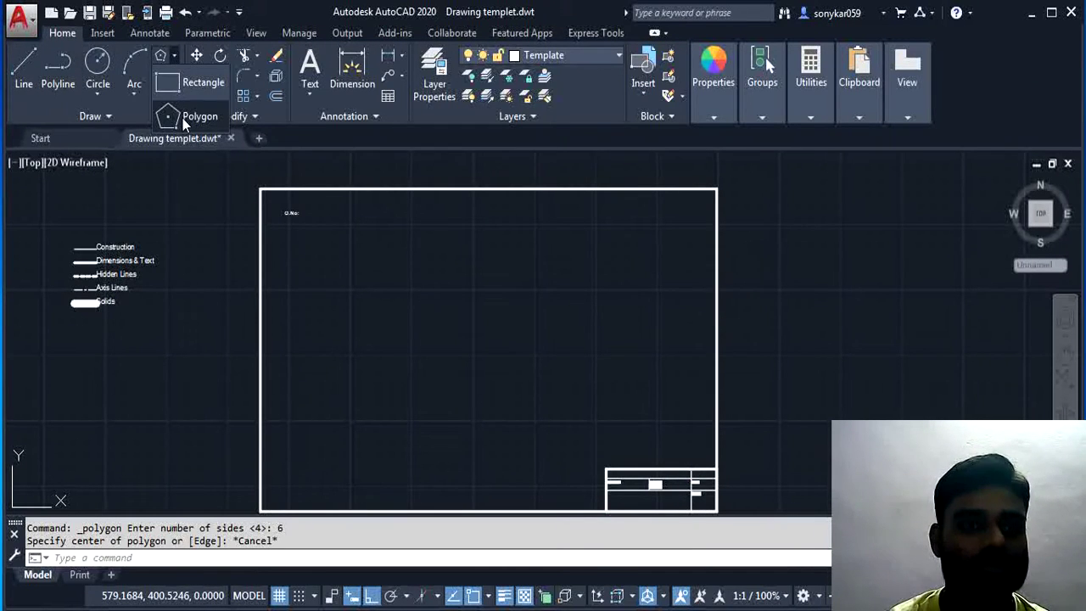
left_click(185, 119)
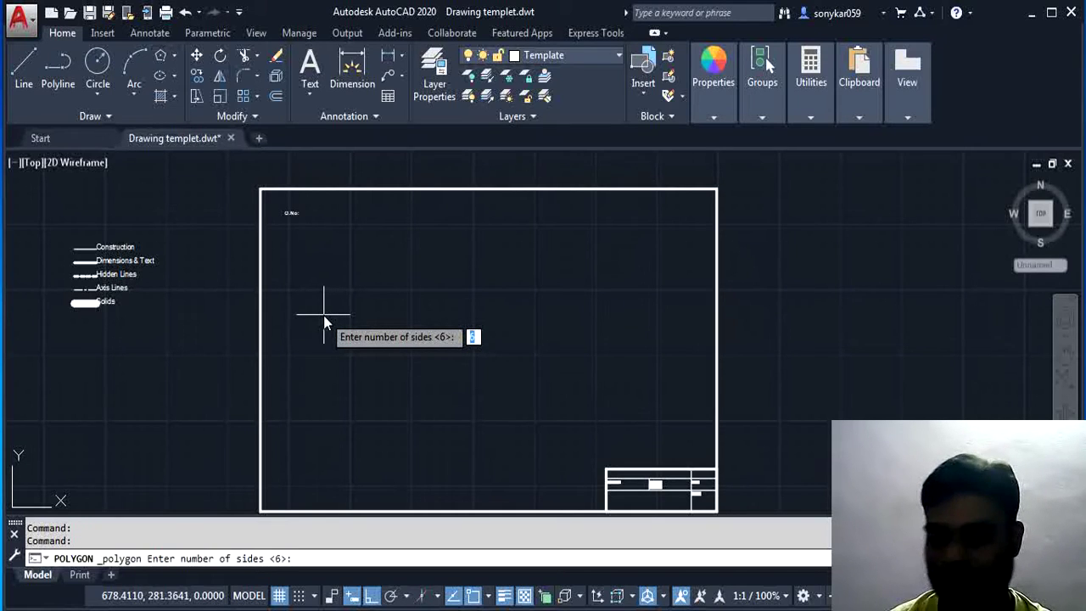
type("6")
key("Return")
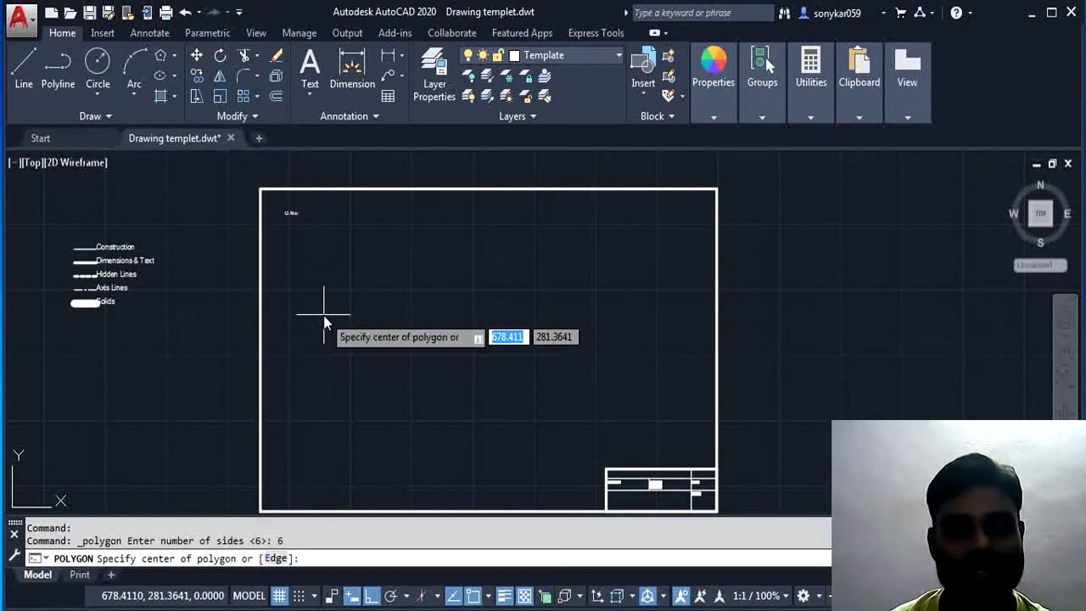
left_click(276, 559)
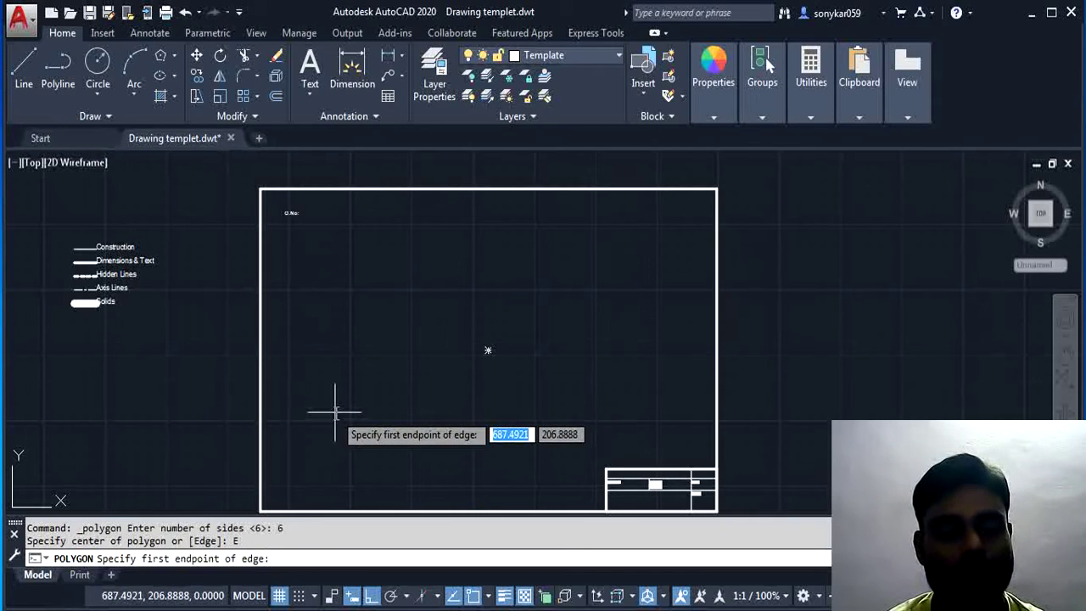
left_click(315, 321)
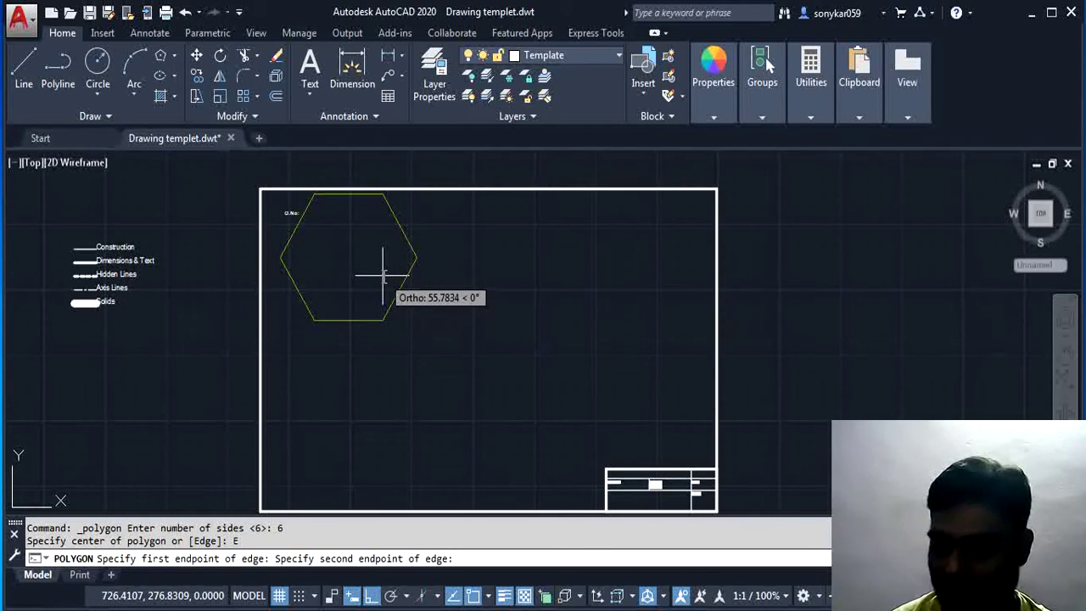
type("30")
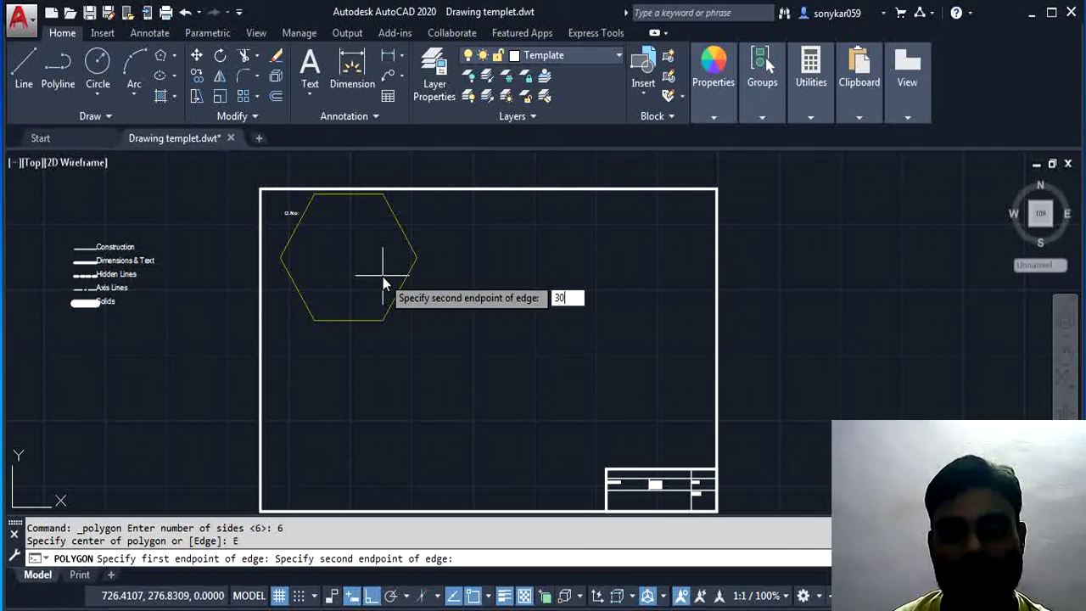
key("Return")
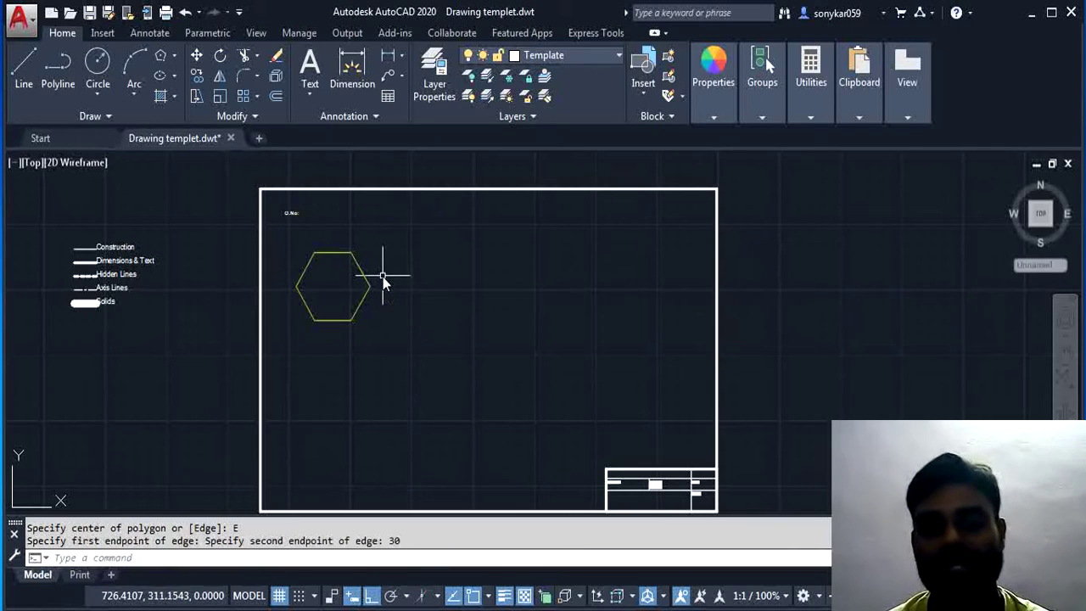
- Set the current object colour to ByLayer
scroll(316, 293, "up", 2)
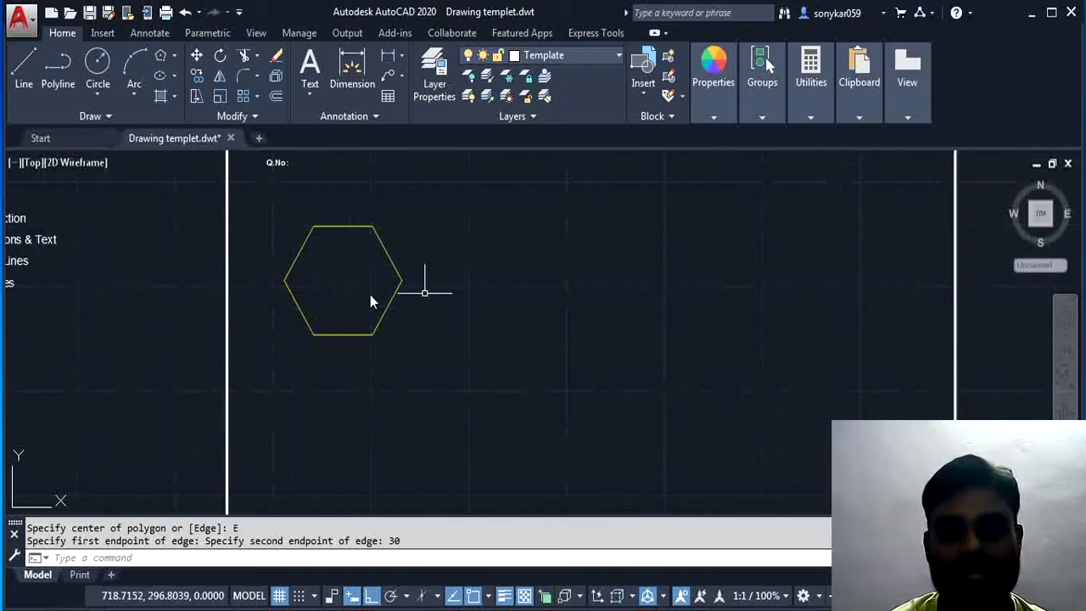
scroll(477, 280, "up", 2)
scroll(479, 277, "down", 2)
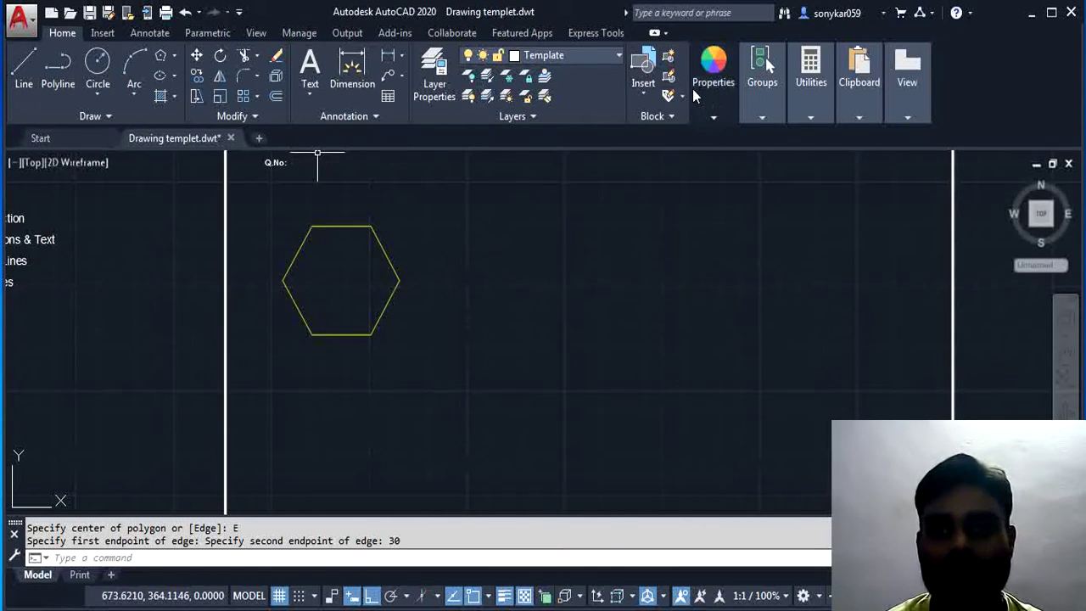
left_click(715, 111)
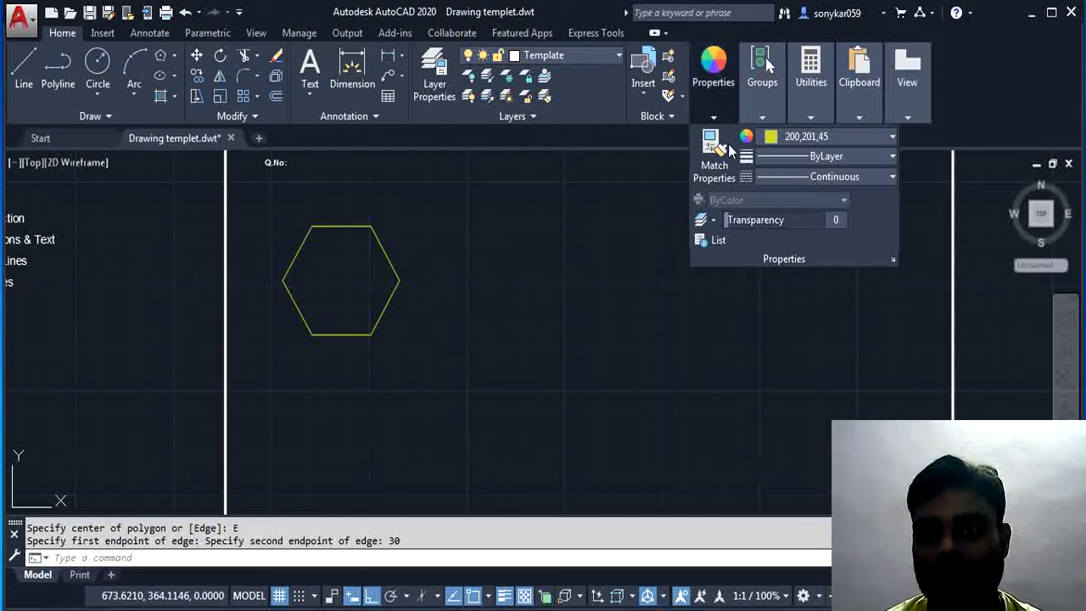
left_click(807, 138)
left_click(800, 152)
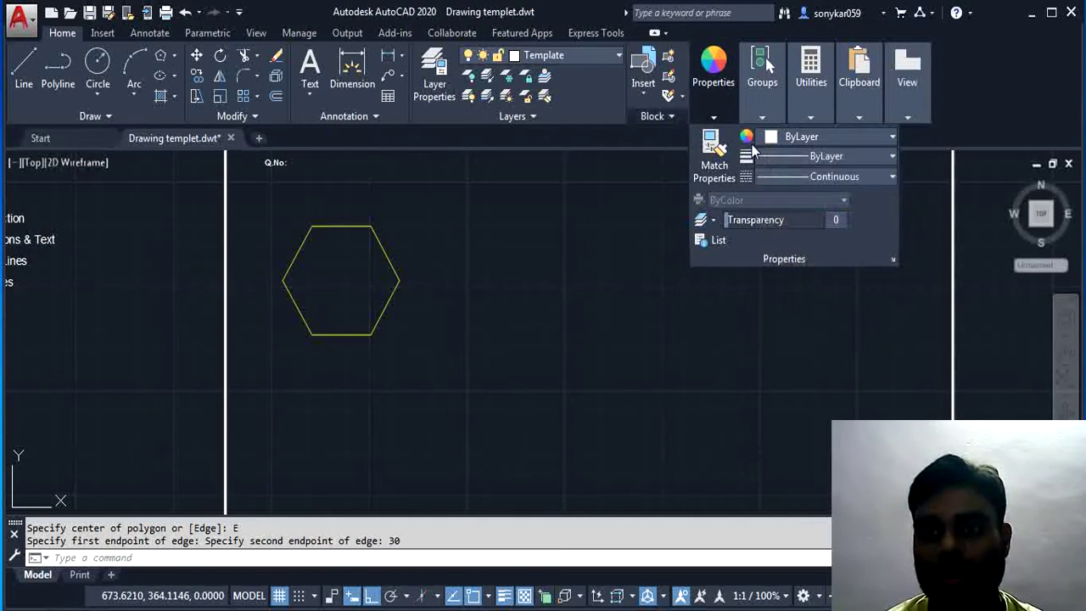
- Draw lines outward from the hexagon's top vertices and a vertical line through its right vertex
left_click(32, 60)
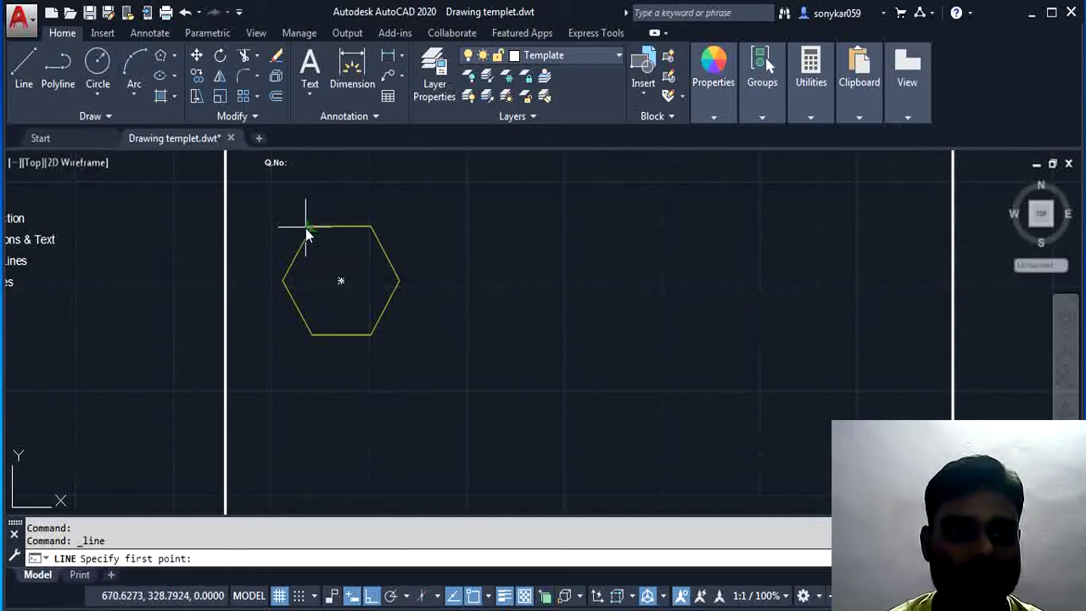
left_click(311, 226)
left_click(237, 230)
key("Return")
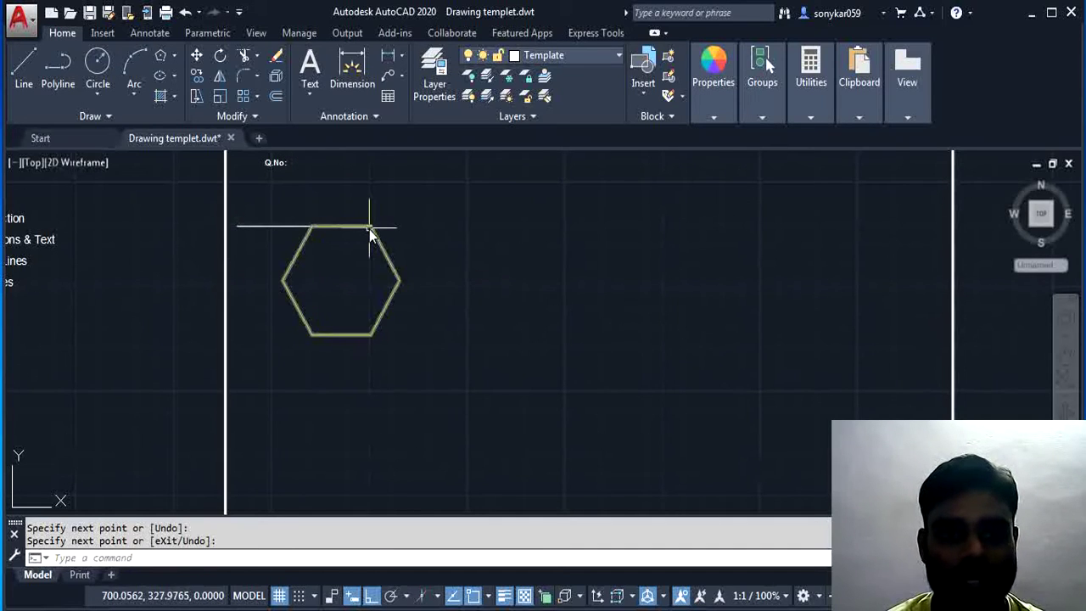
key("Return")
left_click(371, 228)
left_click(470, 225)
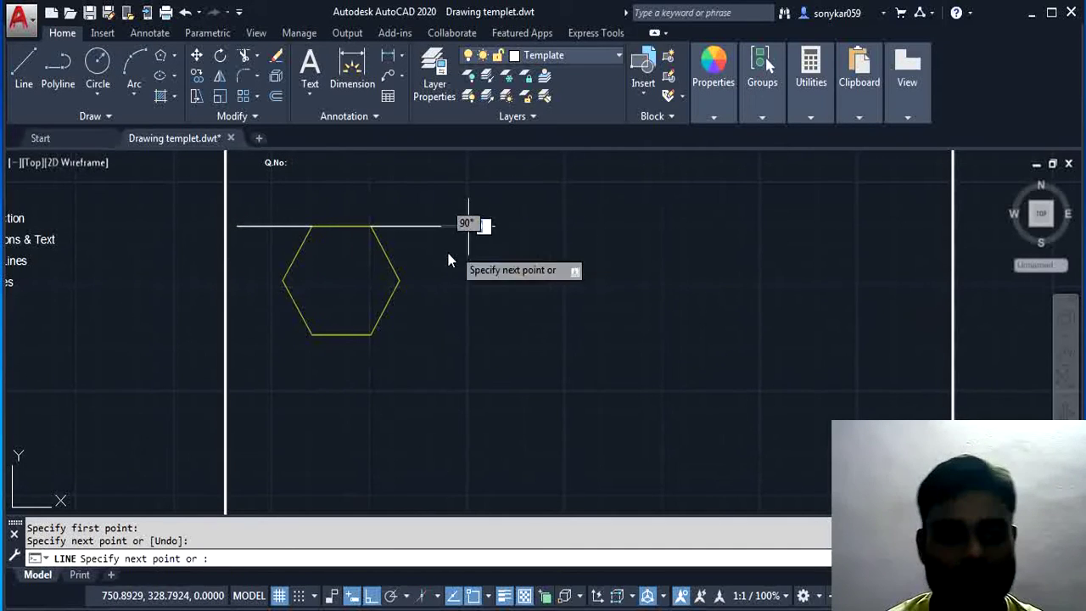
key("Return")
key("Return")
left_click(403, 277)
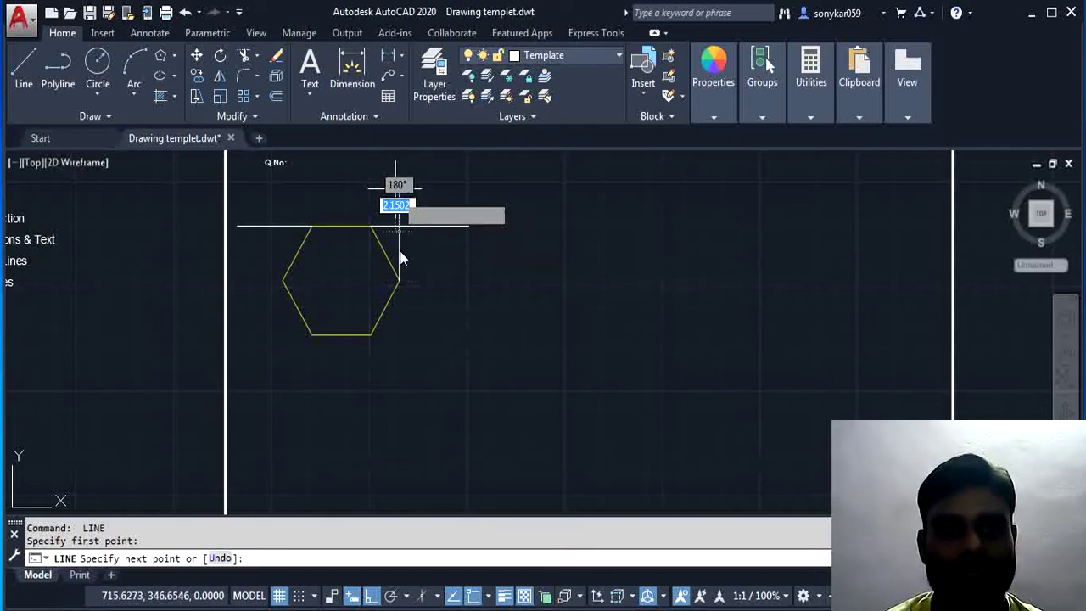
left_click(399, 227)
key("Return")
key("Return")
left_click(399, 280)
left_click(396, 361)
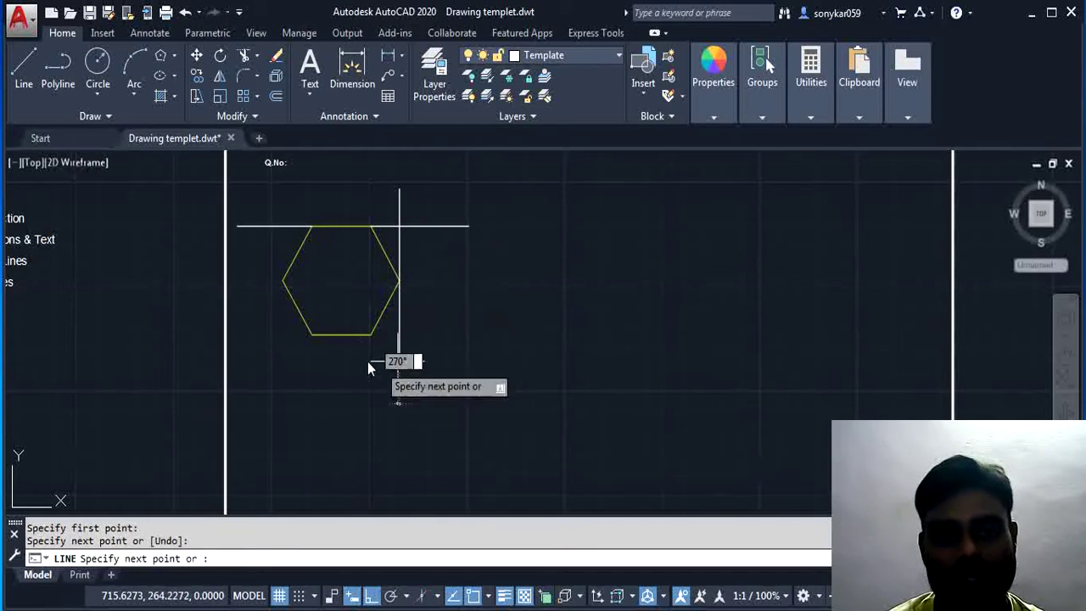
key("Return")
key("Return")
- Draw lines outward from the hexagon's bottom vertices and a vertical line through its left vertex
left_click(370, 335)
left_click(448, 335)
key("Return")
key("Return")
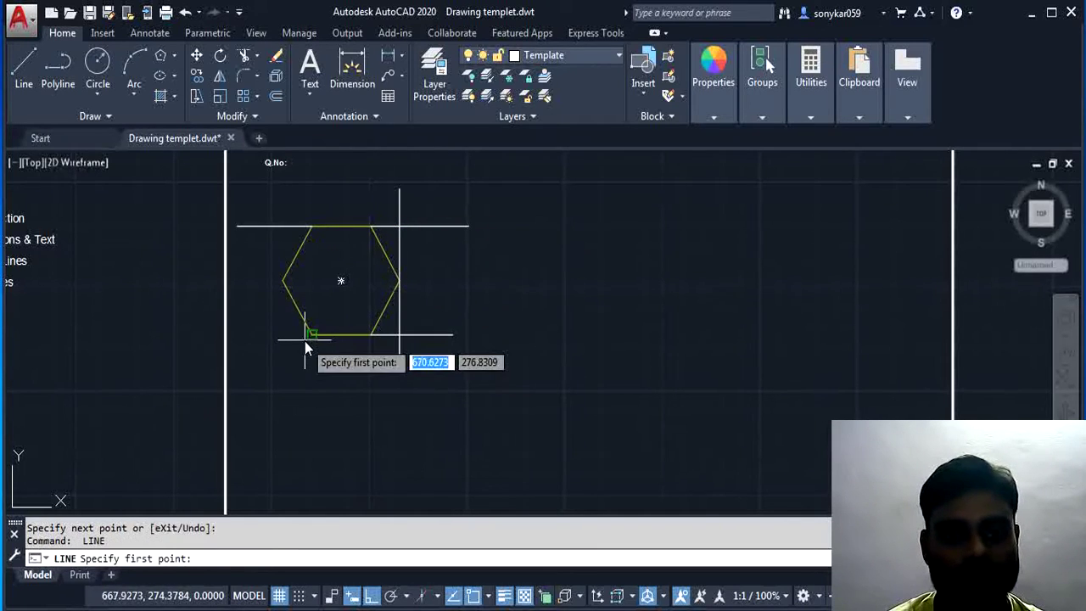
left_click(312, 335)
left_click(250, 335)
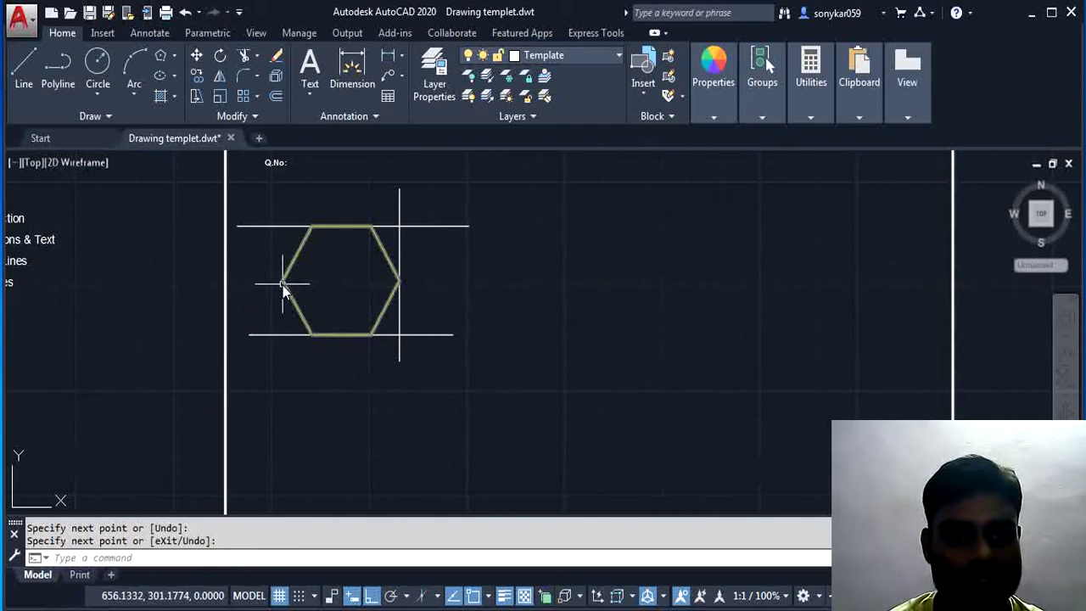
key("Return")
key("Return")
left_click(283, 281)
left_click(282, 204)
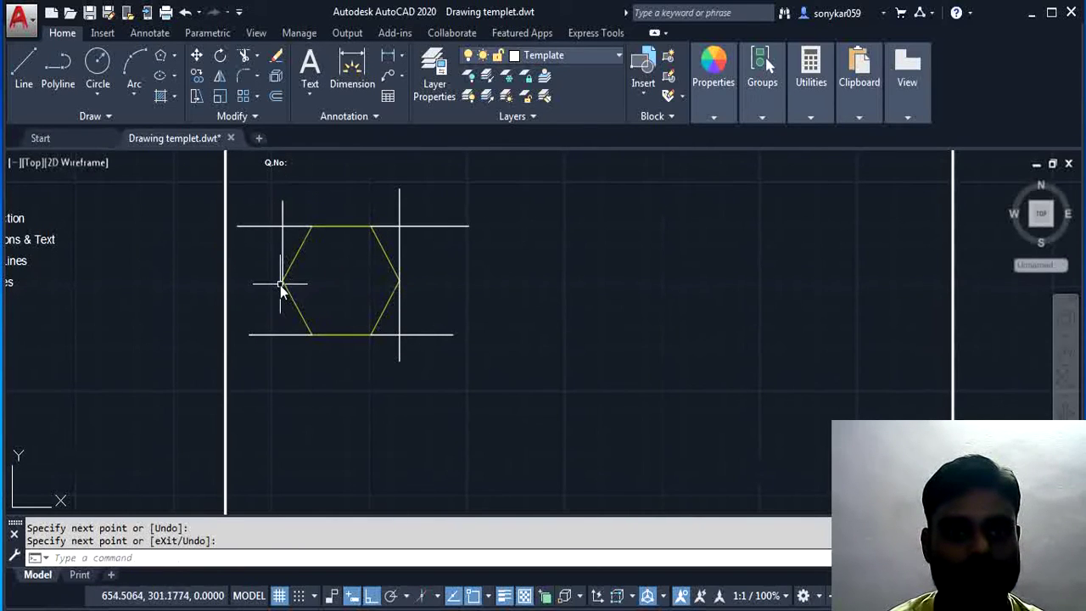
key("Return")
key("Return")
left_click(282, 281)
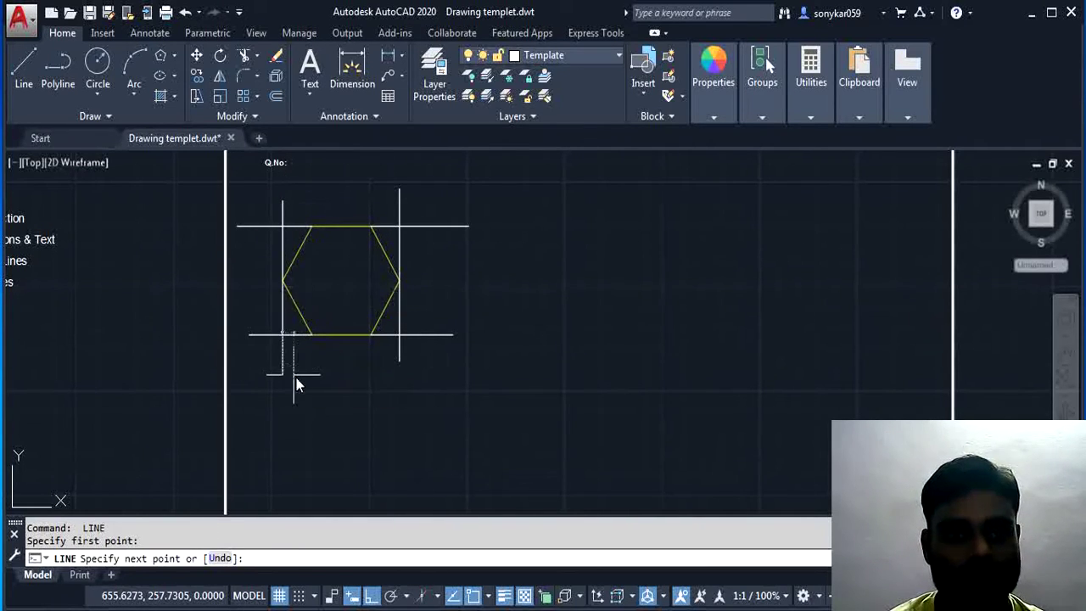
left_click(295, 374)
key("Escape")
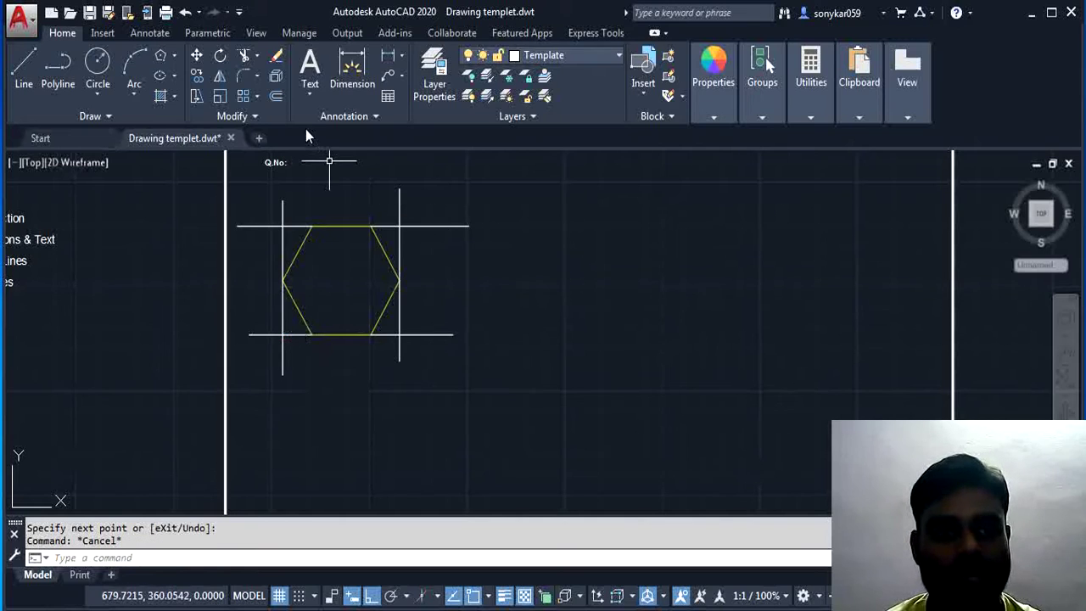
- Trim every overhanging line stub so a clean rectangle encloses the hexagon
left_click(243, 56)
key("Return")
left_click(282, 211)
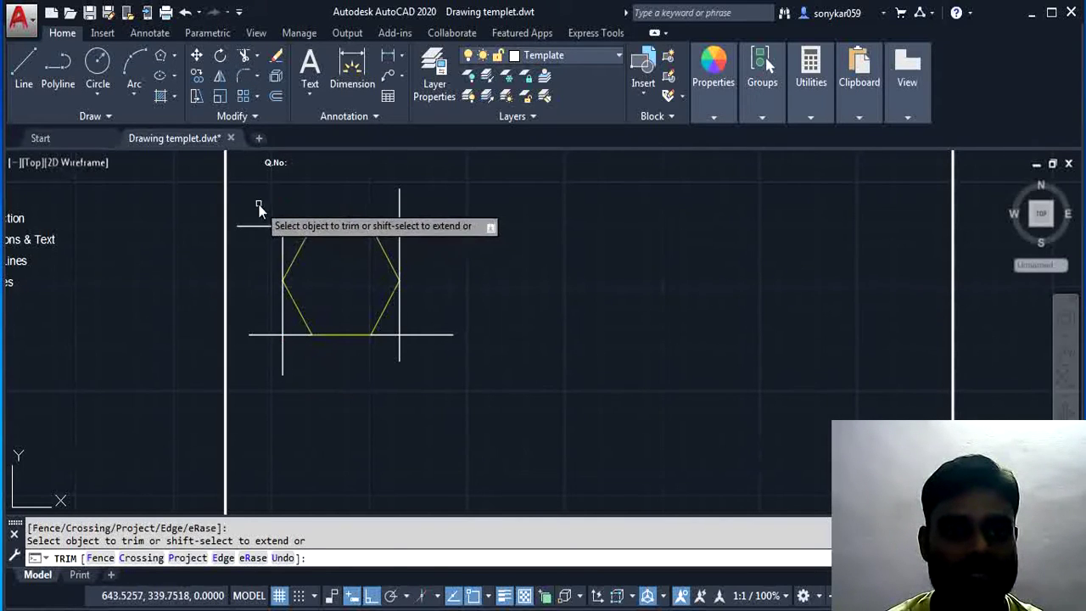
left_click(258, 210)
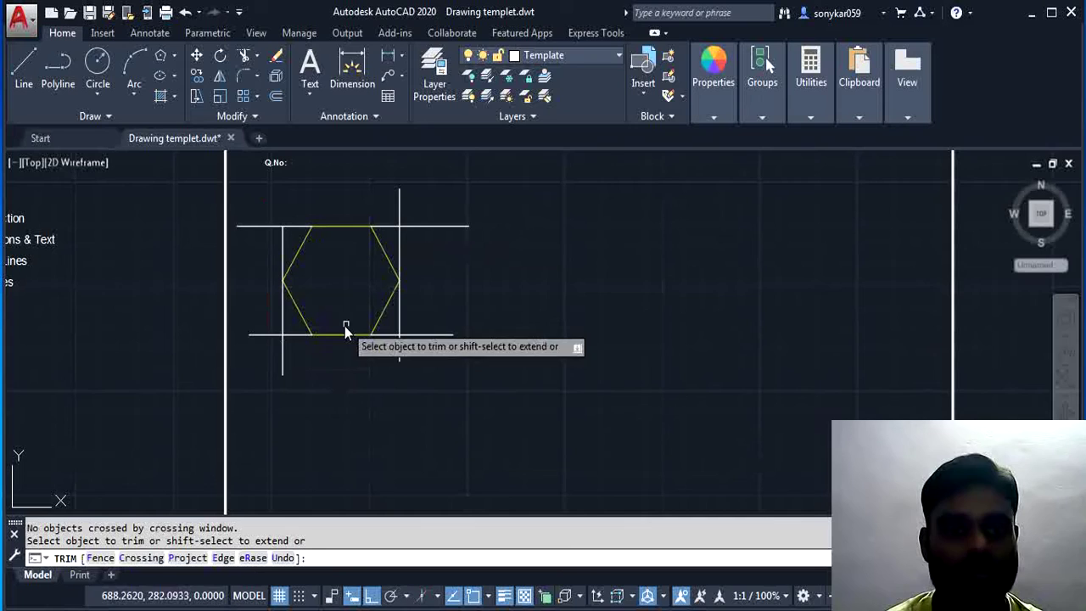
left_click(284, 355)
left_click(261, 334)
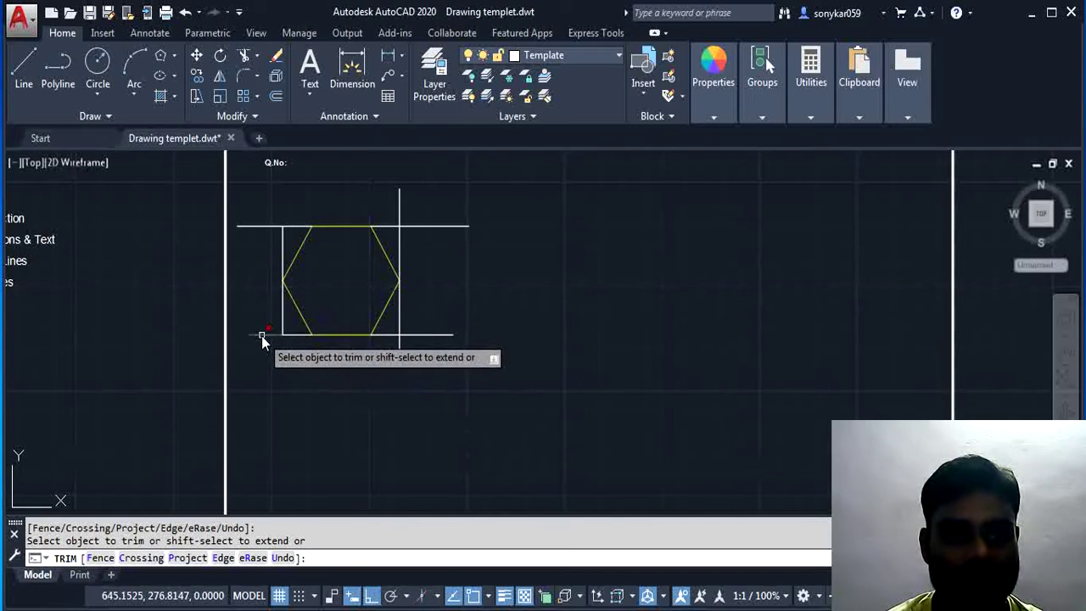
left_click(257, 227)
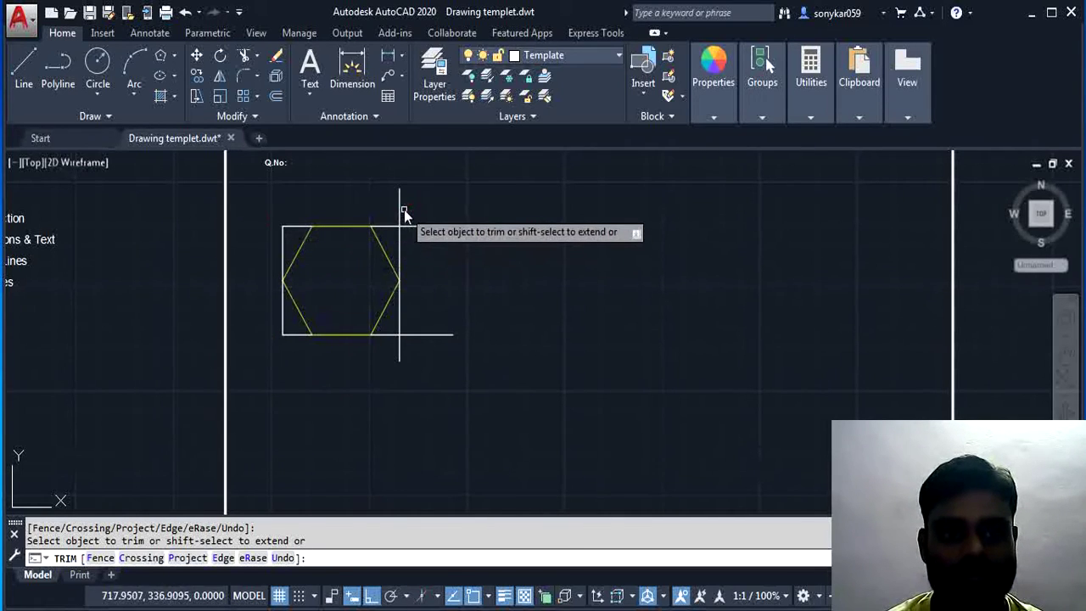
left_click(400, 208)
left_click(427, 227)
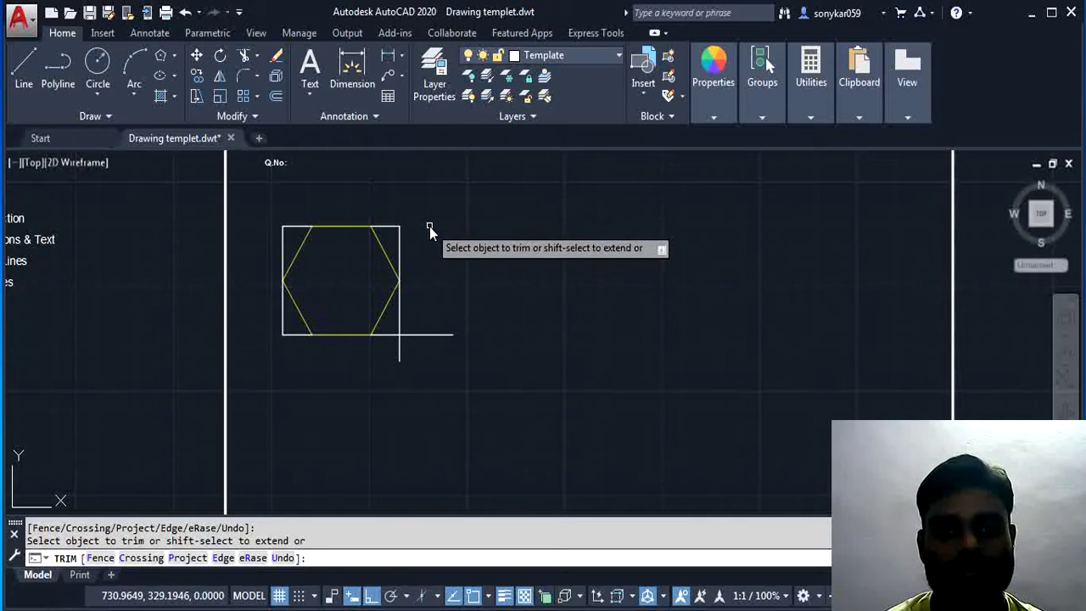
left_click(420, 333)
left_click(401, 348)
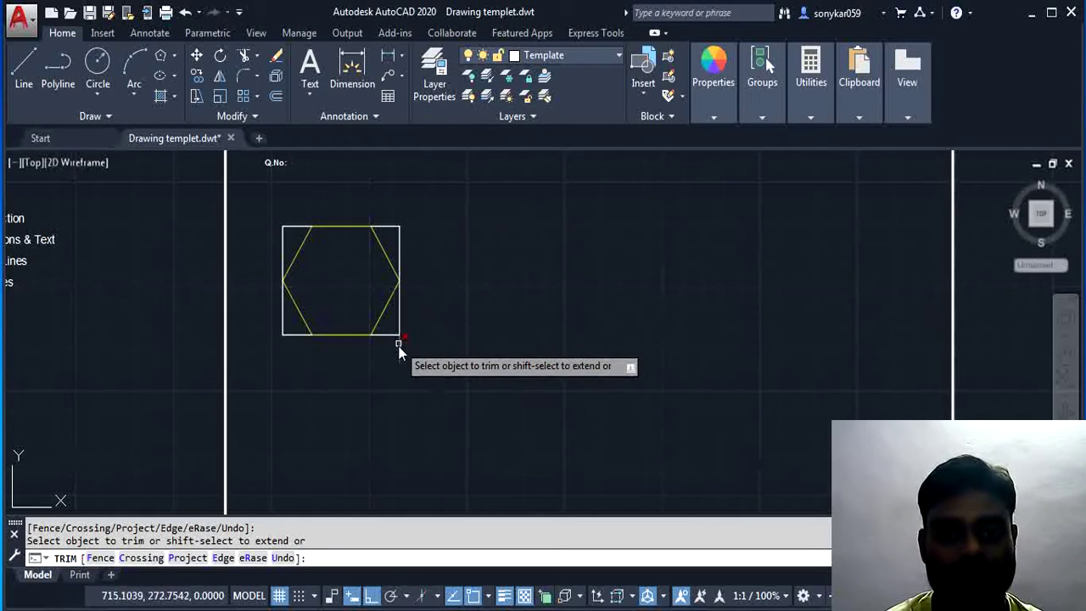
scroll(461, 200, "up", 2)
key("Escape")
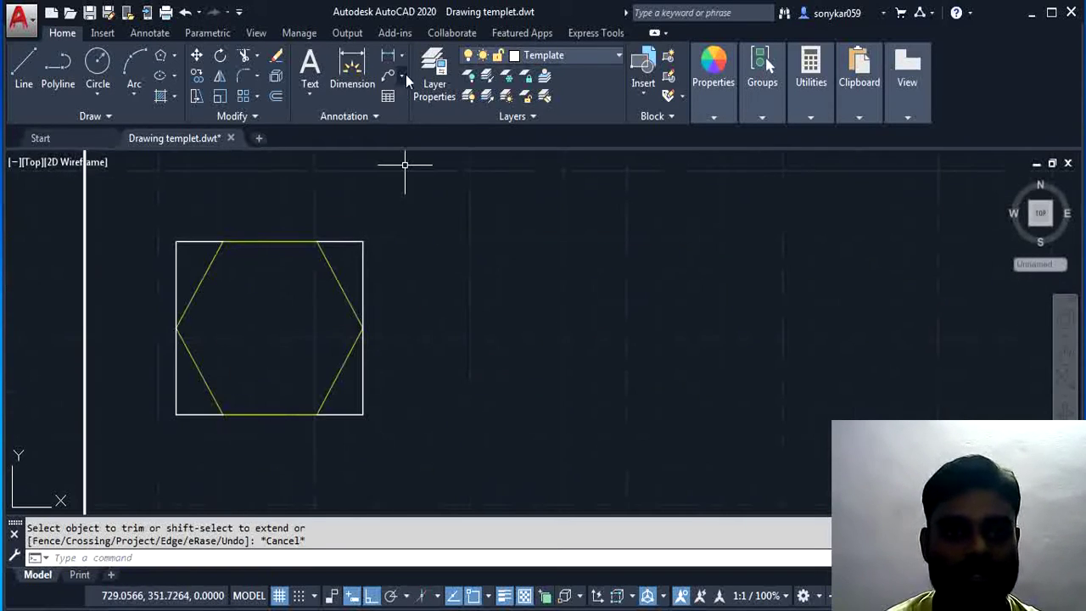
- Dimension the hexagon's bottom edge as 30 below the square and toggle lineweight display
left_click(406, 62)
left_click(407, 82)
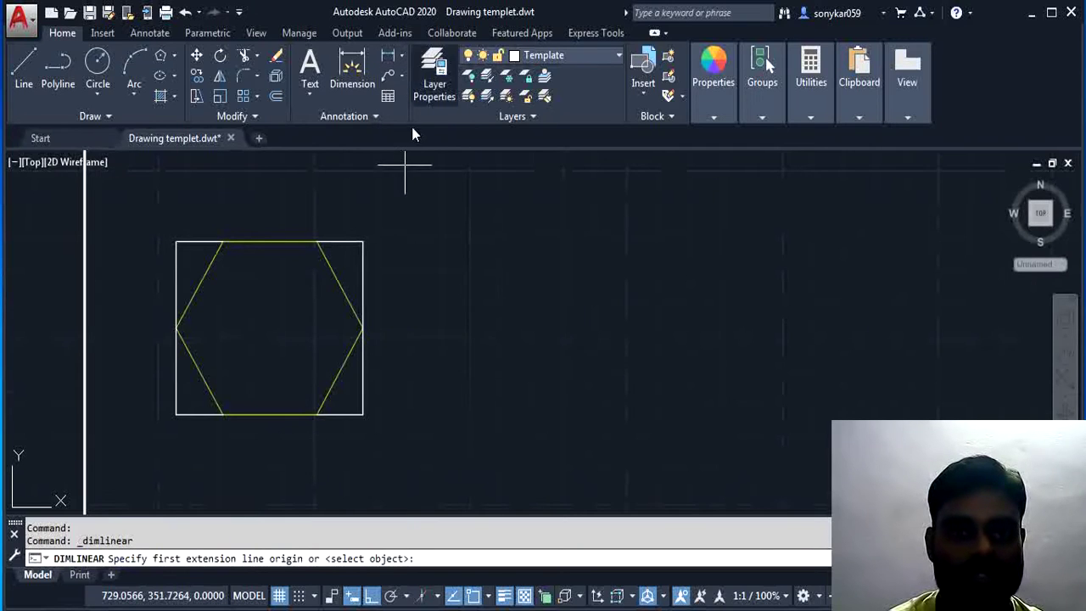
left_click(222, 415)
left_click(310, 415)
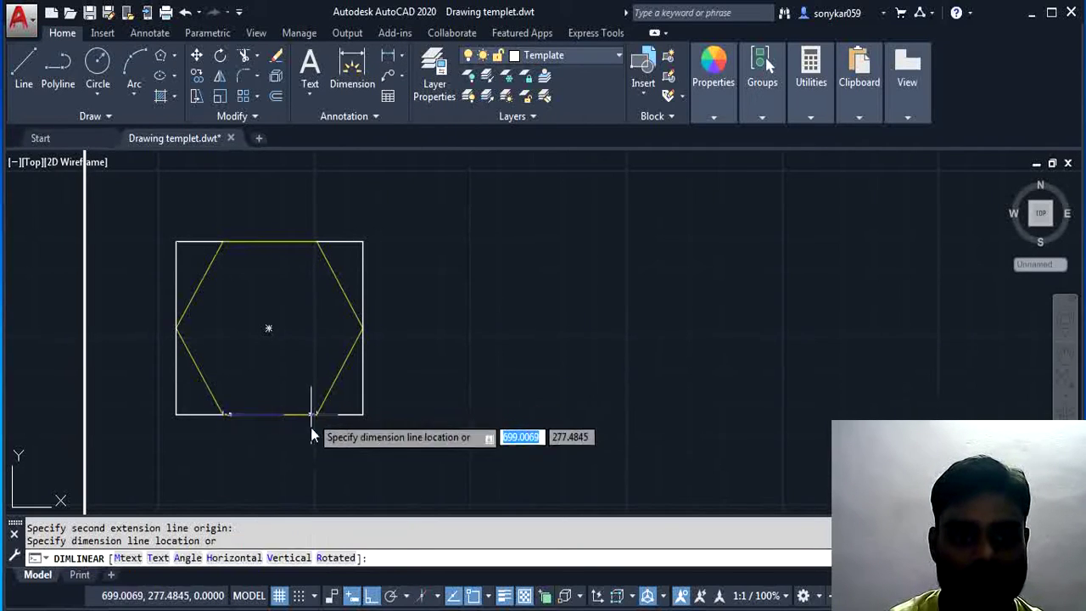
left_click(304, 459)
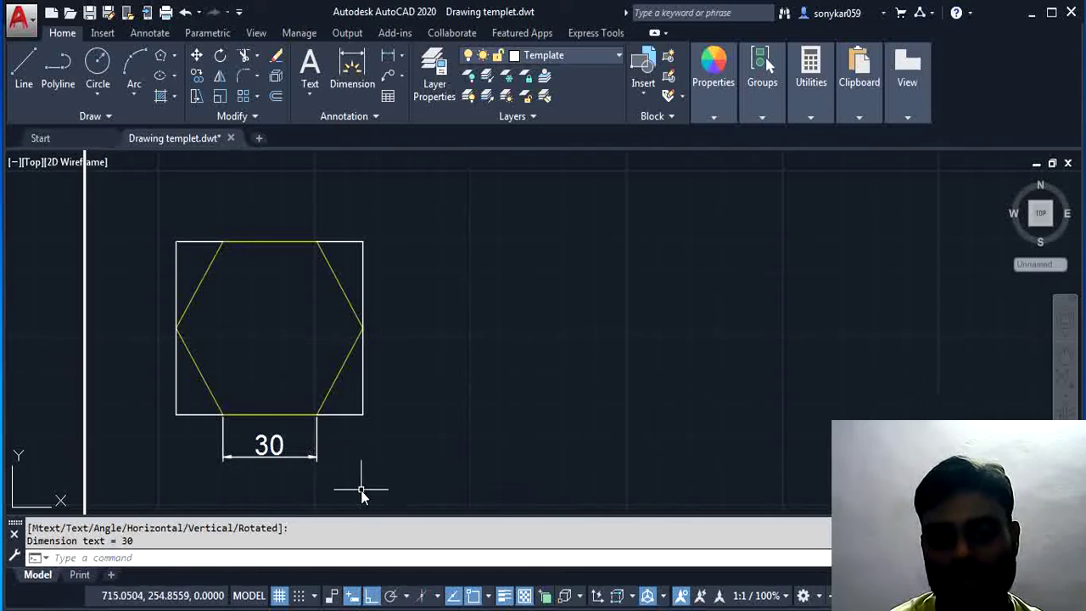
left_click(504, 595)
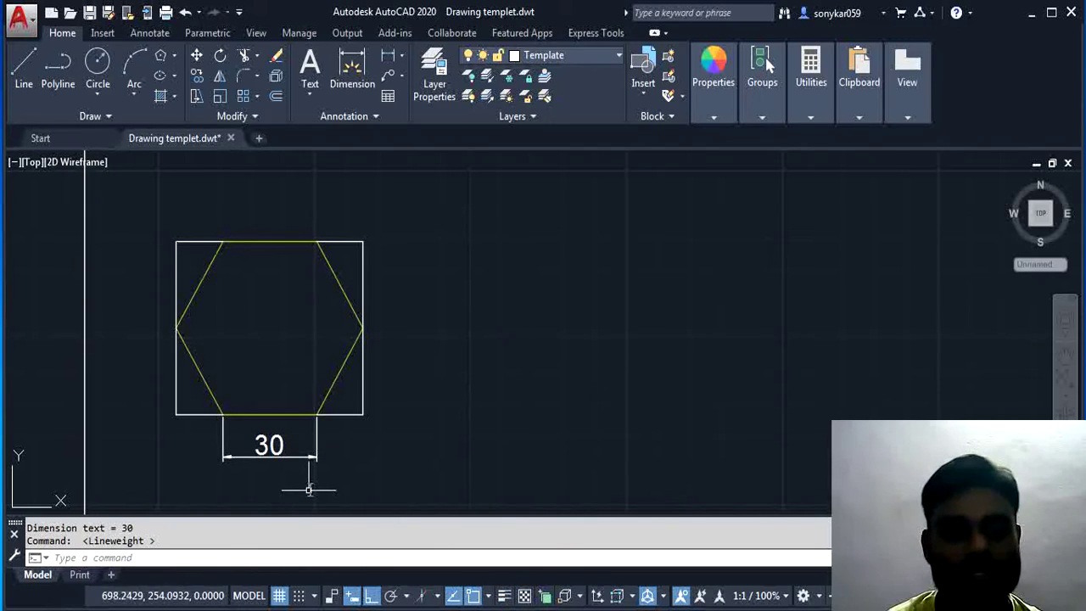
scroll(351, 425, "down", 3)
scroll(359, 453, "up", 3)
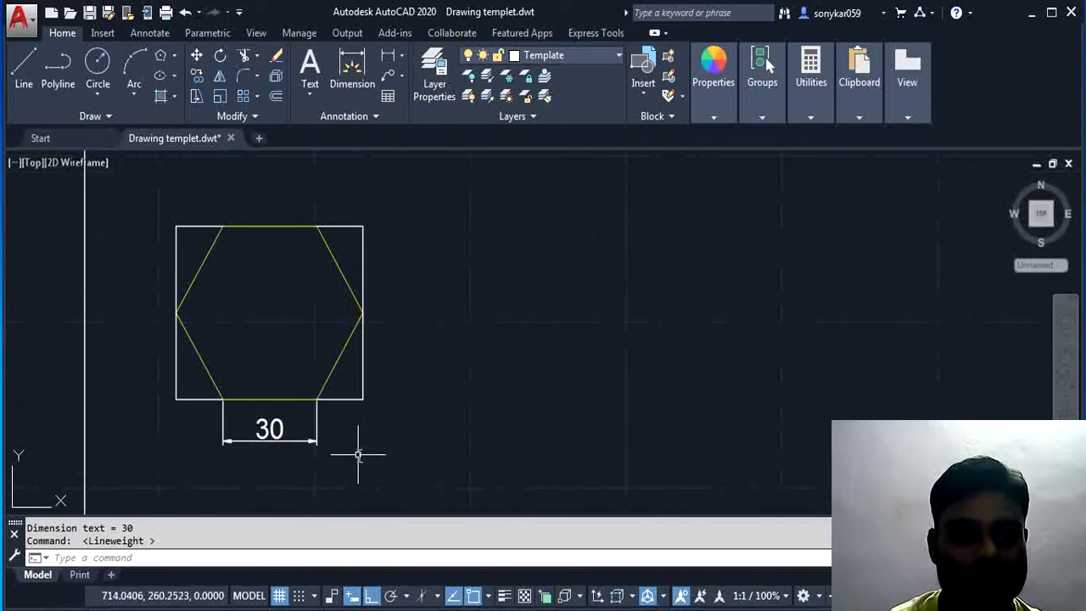
- Label the square's bottom-left and bottom-right corners A and B with multiline text
left_click(310, 95)
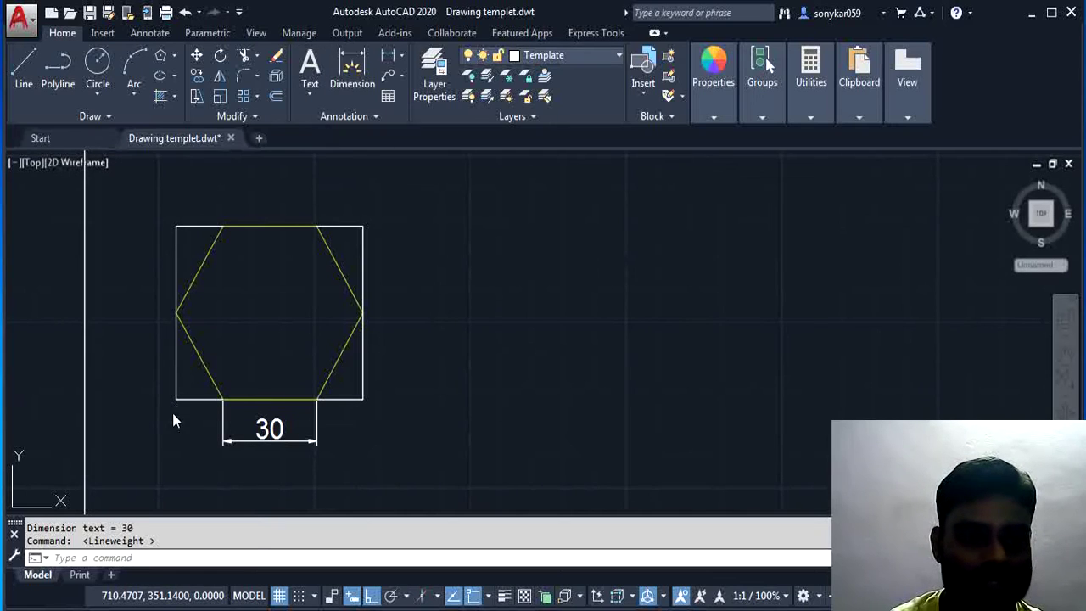
left_click(309, 66)
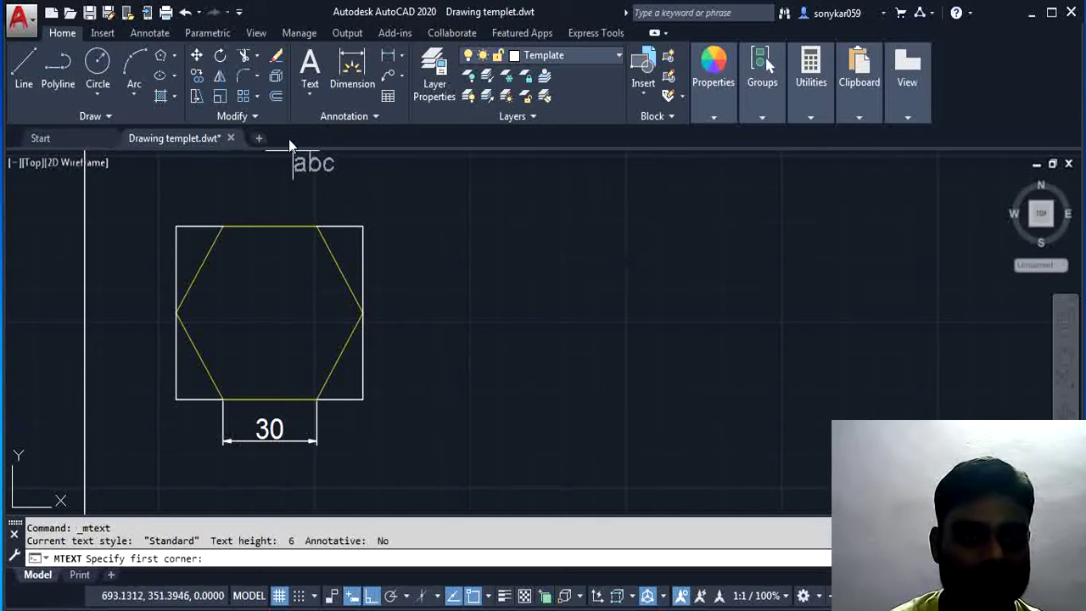
left_click(160, 414)
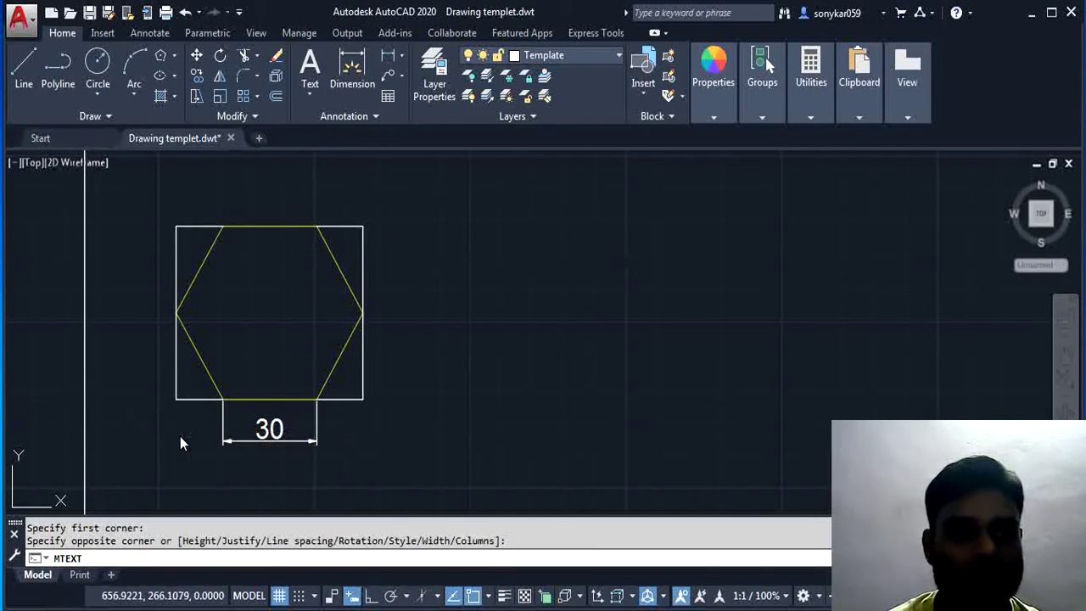
left_click(174, 436)
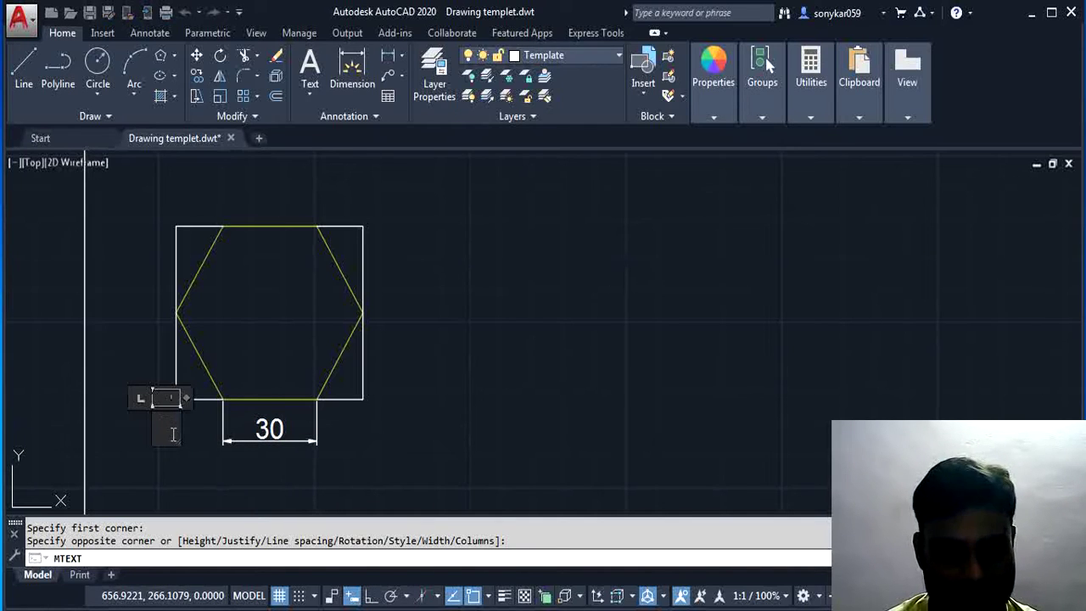
type("a")
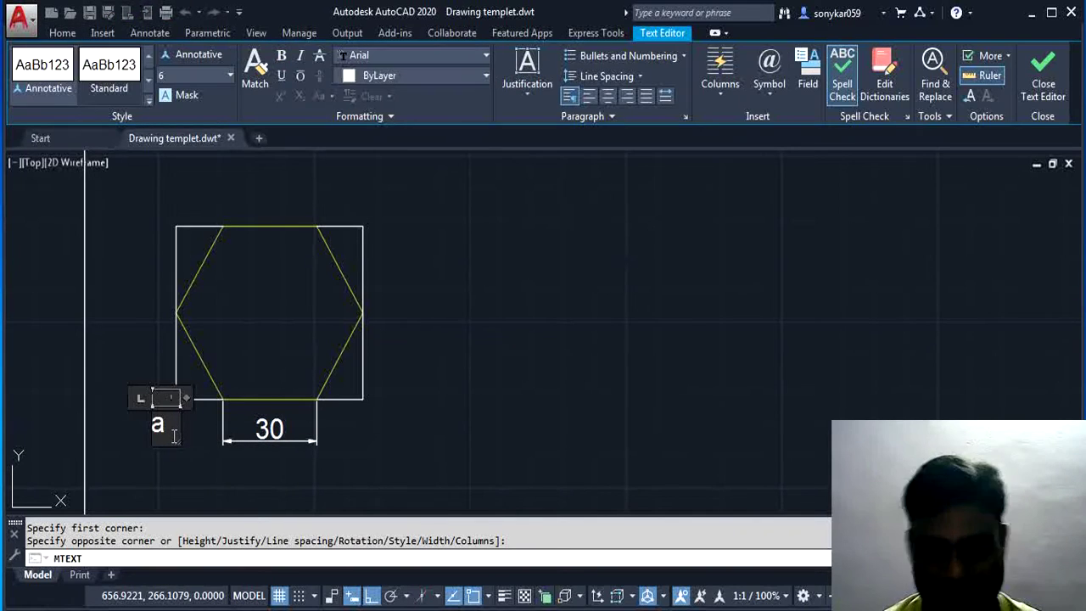
left_click(349, 421)
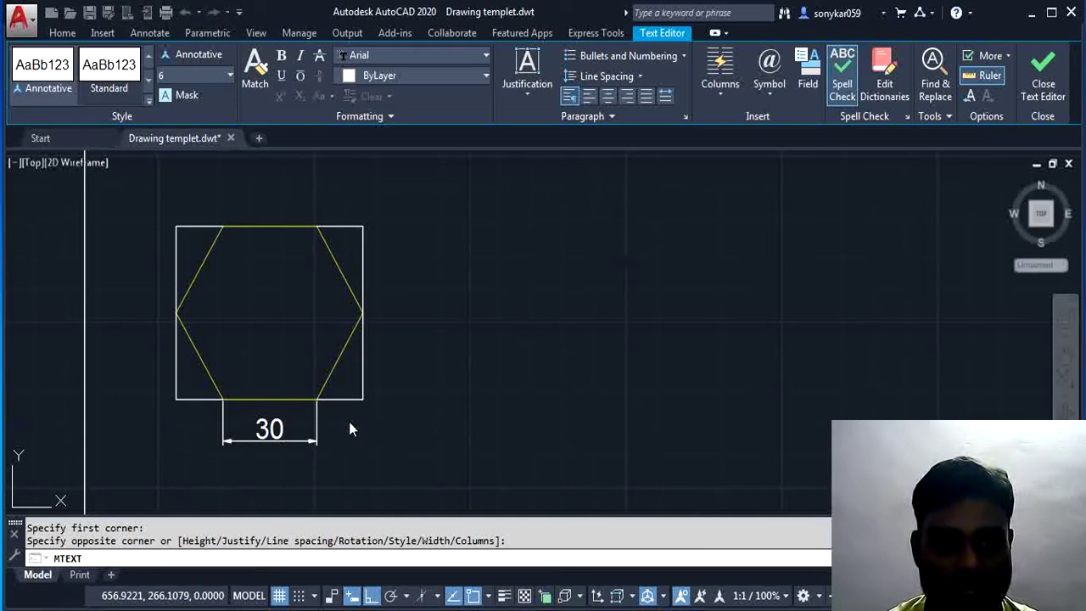
key("Return")
left_click(369, 404)
left_click(393, 430)
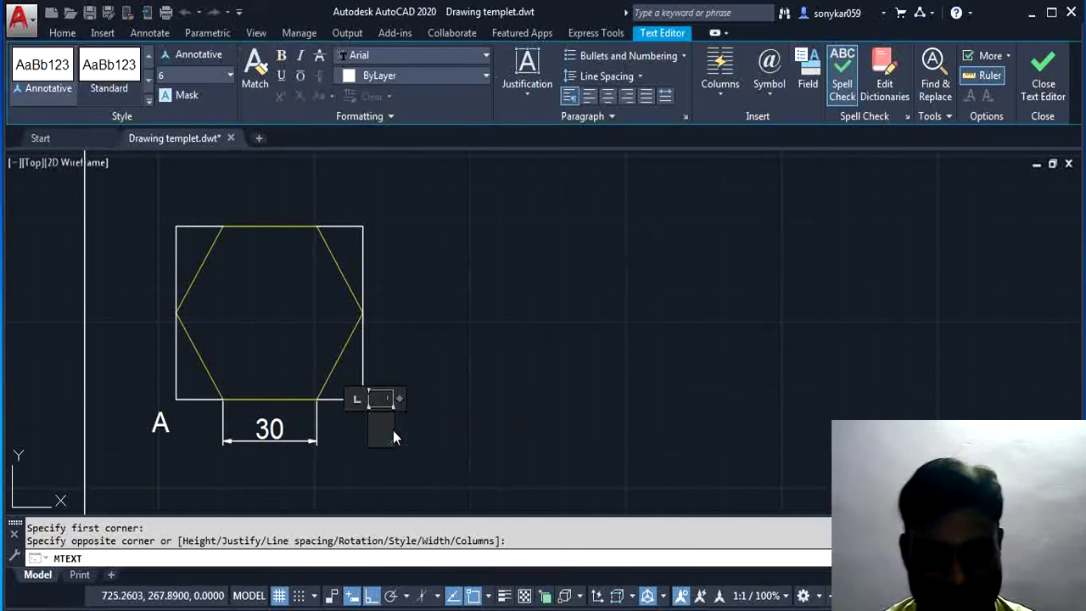
type("B")
left_click(413, 292)
- Label the top-right and top-left corners C and D
key("Return")
left_click(373, 214)
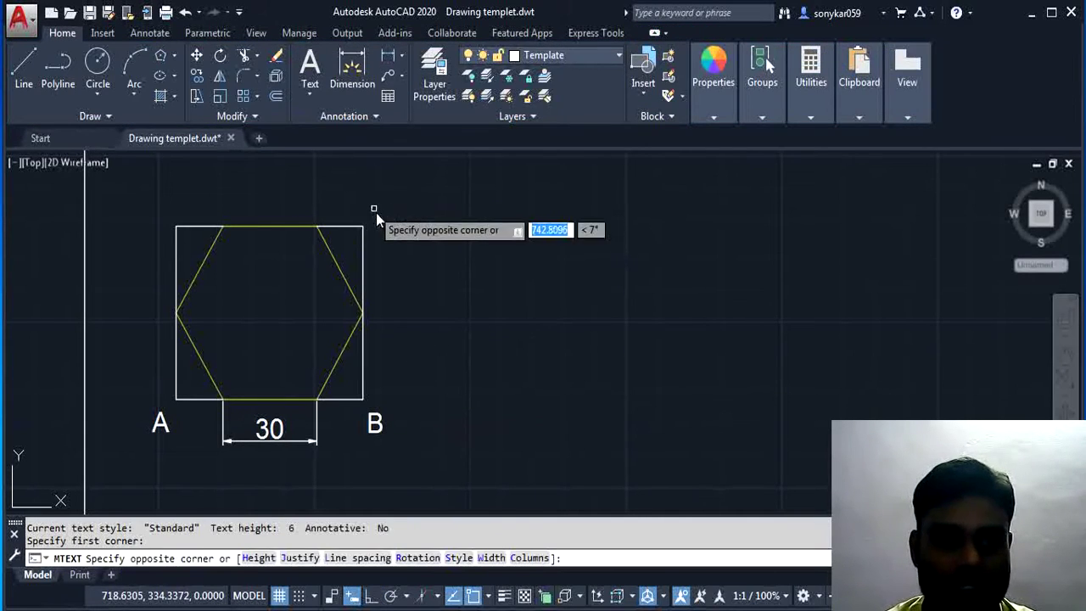
left_click(386, 222)
type("C")
left_click(408, 238)
key("Return")
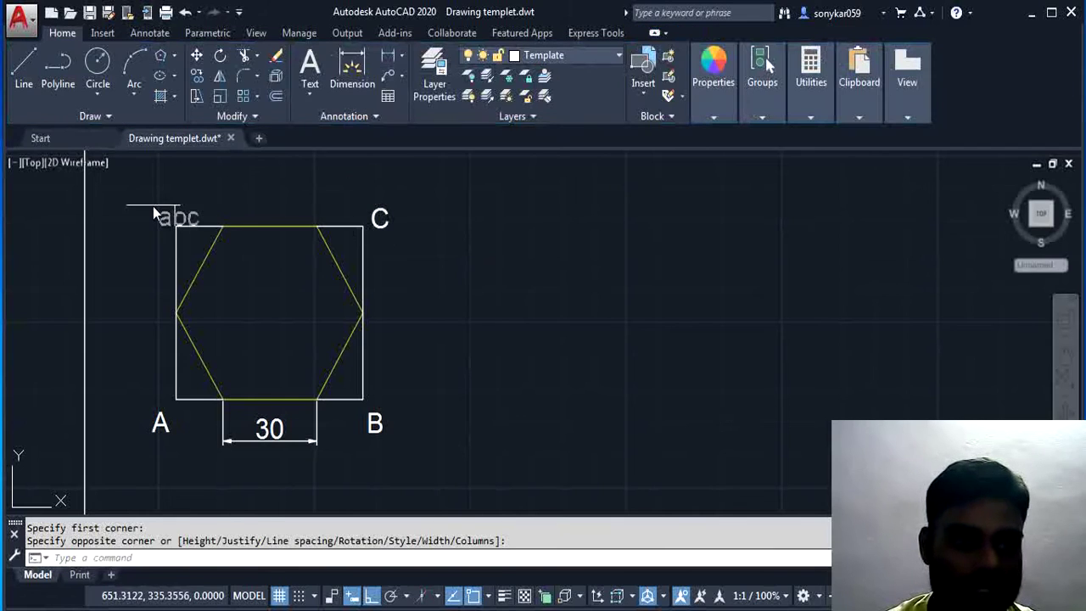
left_click(156, 211)
left_click(166, 223)
type("D")
left_click(413, 329)
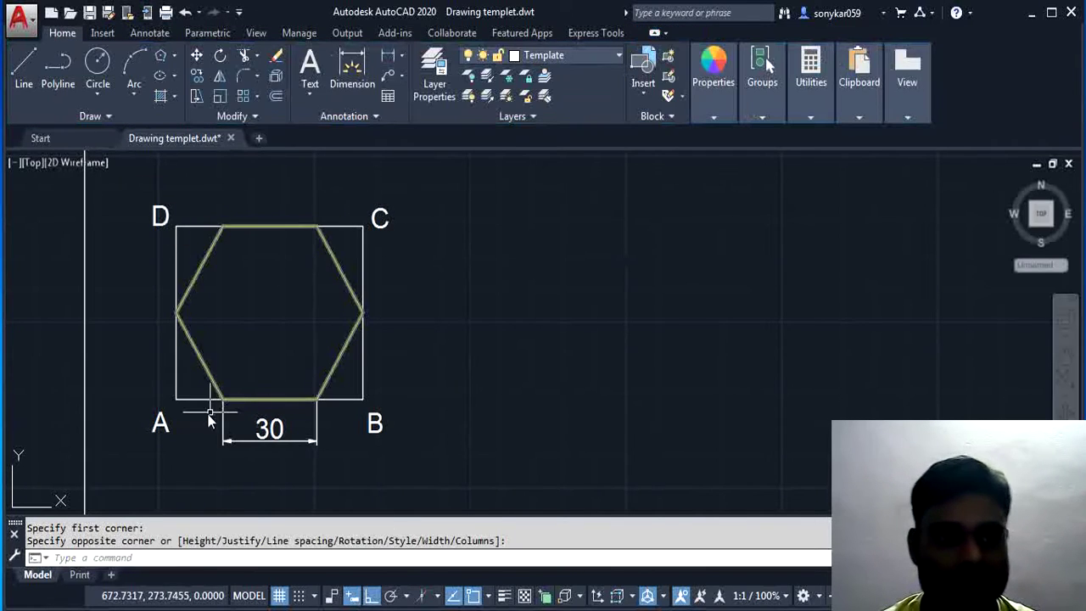
- Label the 30 dimension's left end E and the point near B as F
key("Return")
left_click(214, 424)
left_click(220, 433)
type("E")
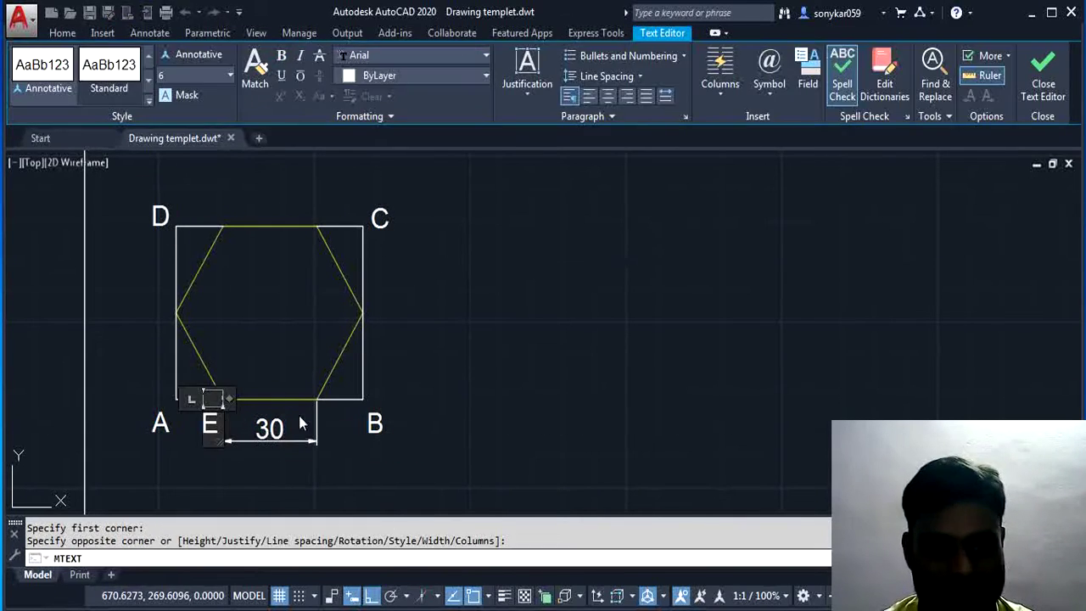
left_click(322, 417)
key("Return")
left_click(328, 422)
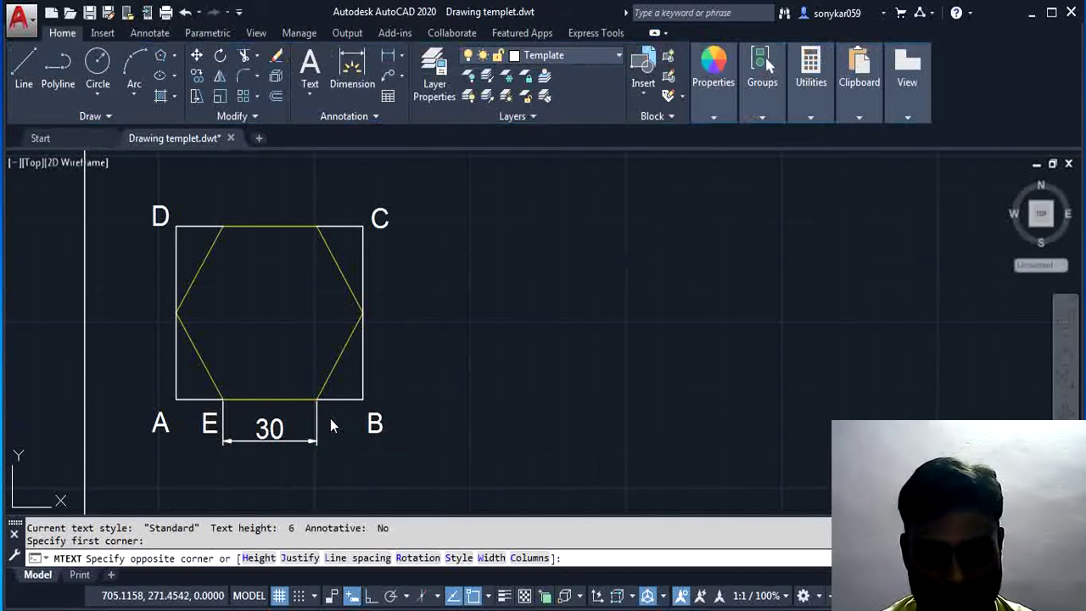
left_click(333, 427)
type("F")
left_click(379, 300)
- Add the hexagon point labels G and H on the right and near corner C
key("Return")
left_click(383, 310)
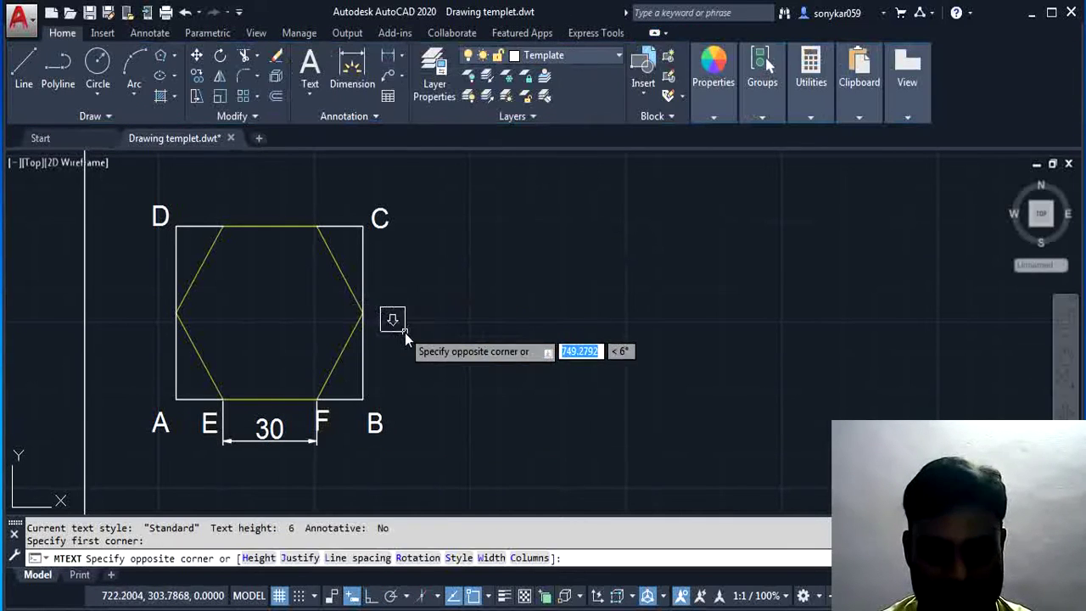
left_click(405, 333)
type("G")
left_click(308, 198)
key("Return")
left_click(305, 198)
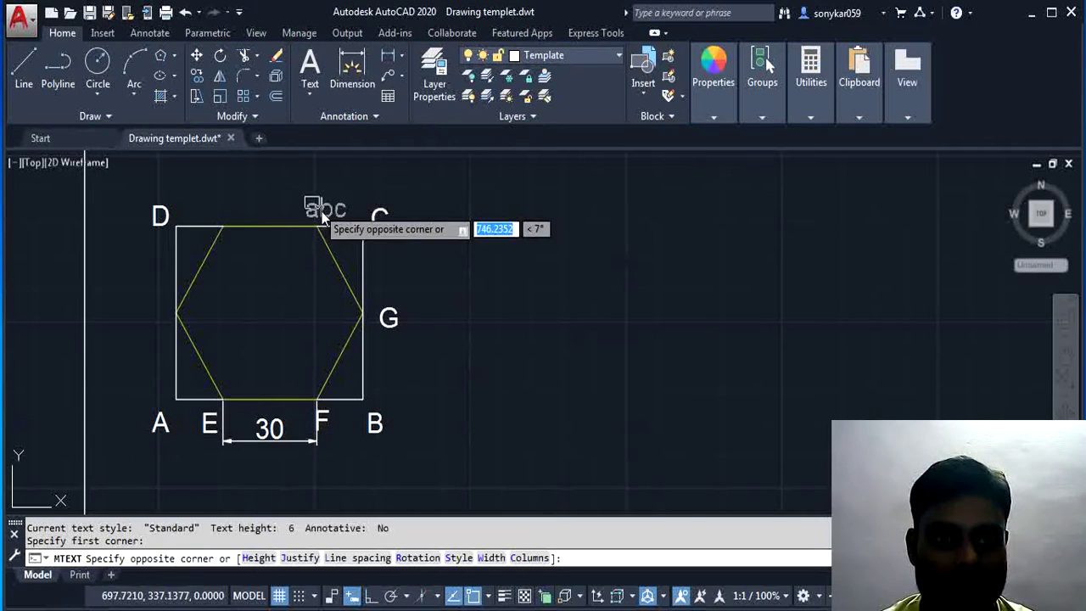
left_click(323, 218)
type("H")
left_click(230, 190)
- Add labels I above the top edge and J left of the hexagon, then zoom out
key("Return")
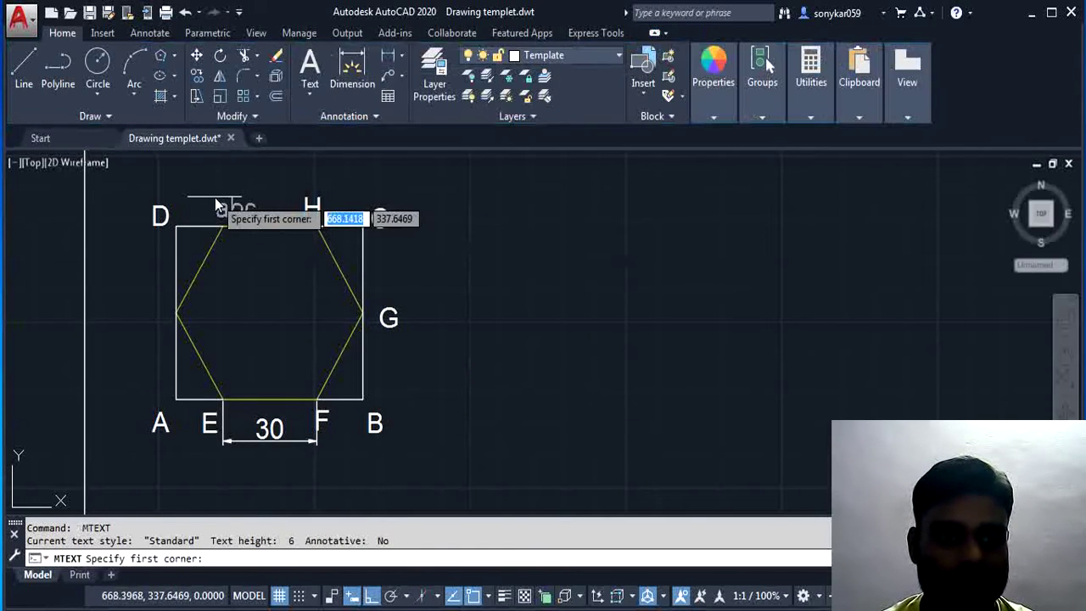
left_click(234, 220)
left_click(232, 214)
type("I")
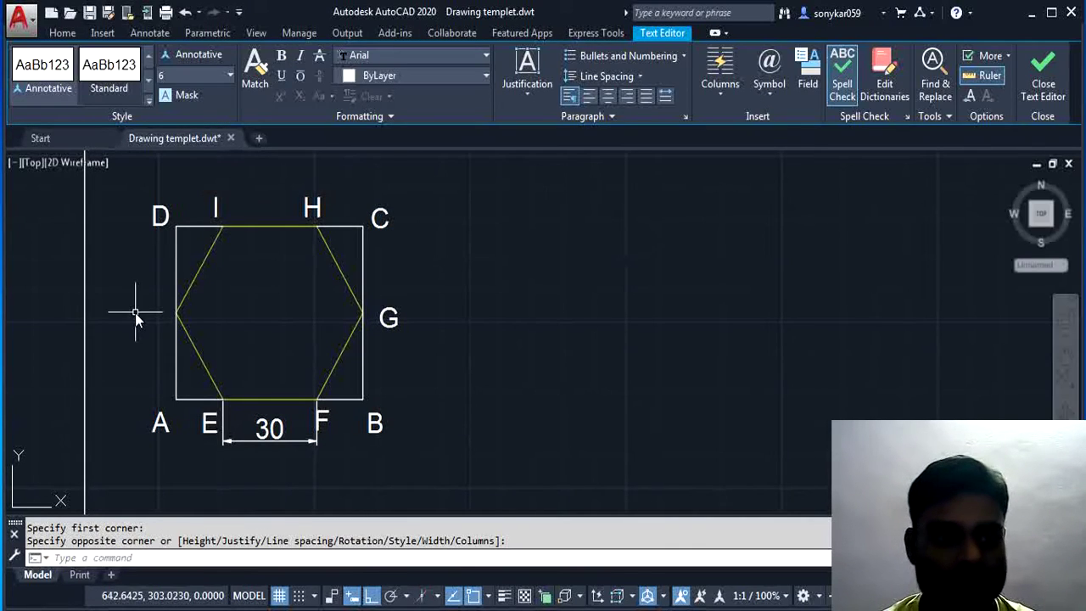
left_click(135, 314)
key("Return")
left_click(134, 313)
left_click(161, 335)
type("J")
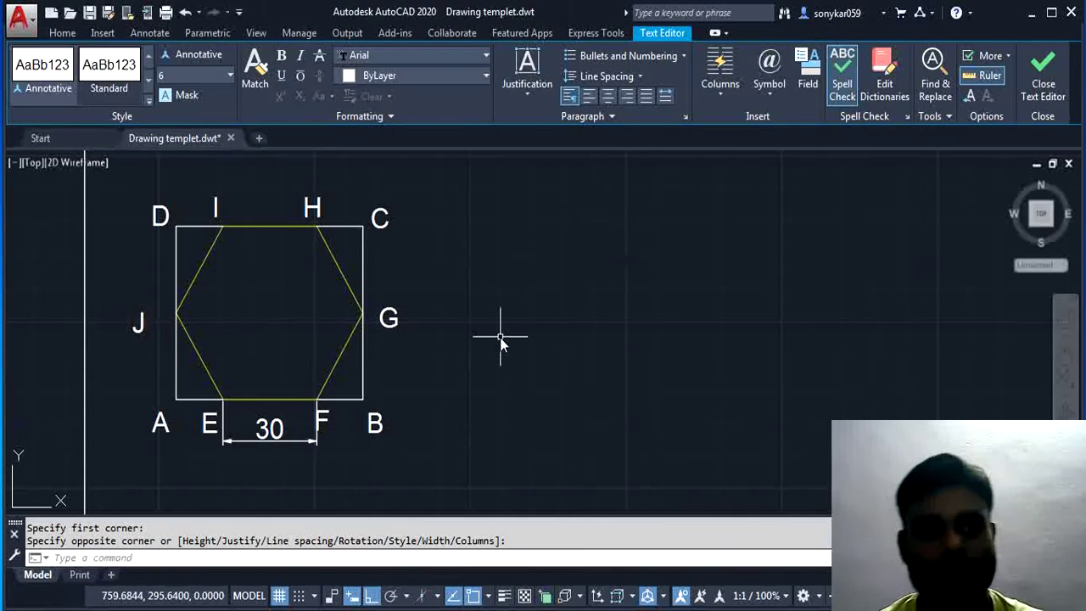
left_click(500, 337)
scroll(500, 337, "down", 2)
scroll(610, 278, "down", 2)
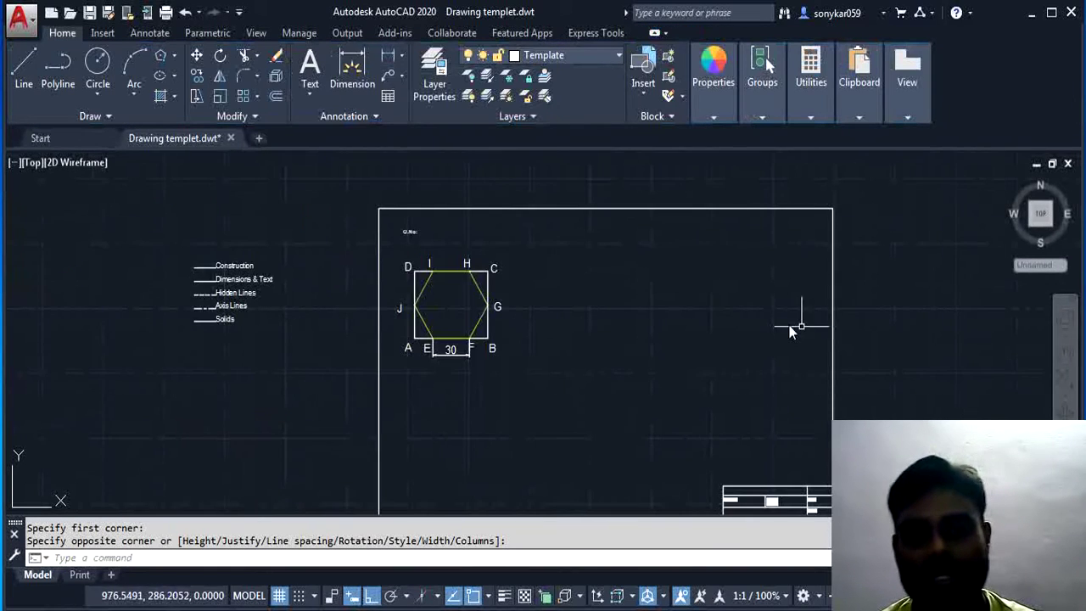
- Switch to the Paint window showing the hexagonal prism problem notes
scroll(736, 309, "up", 2)
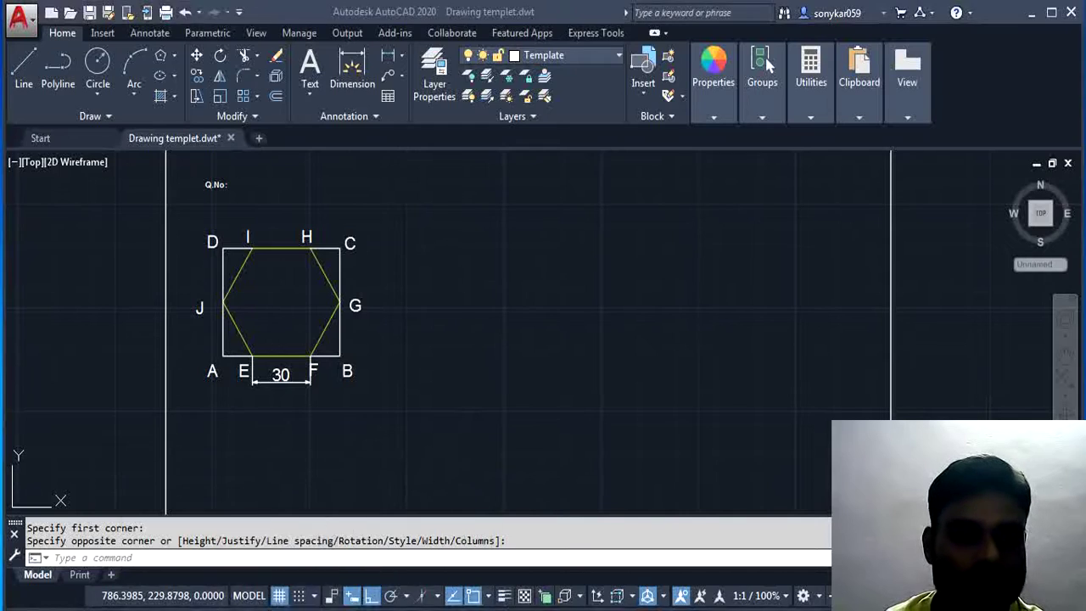
key("alt+Tab")
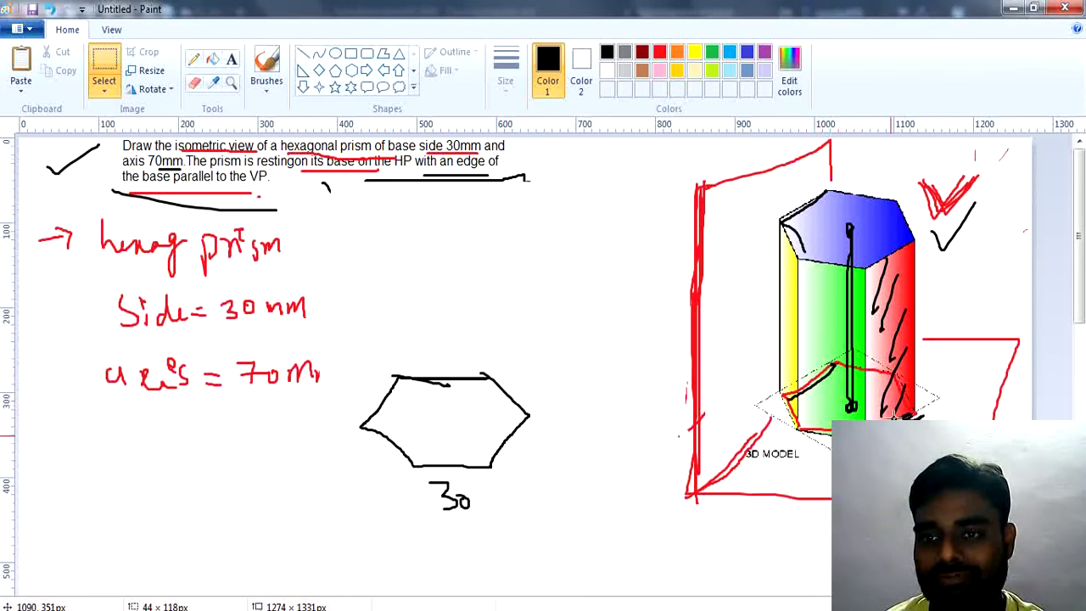
- Minimize the Paint notes to bring AutoCAD back and begin a new line
left_click(1013, 8)
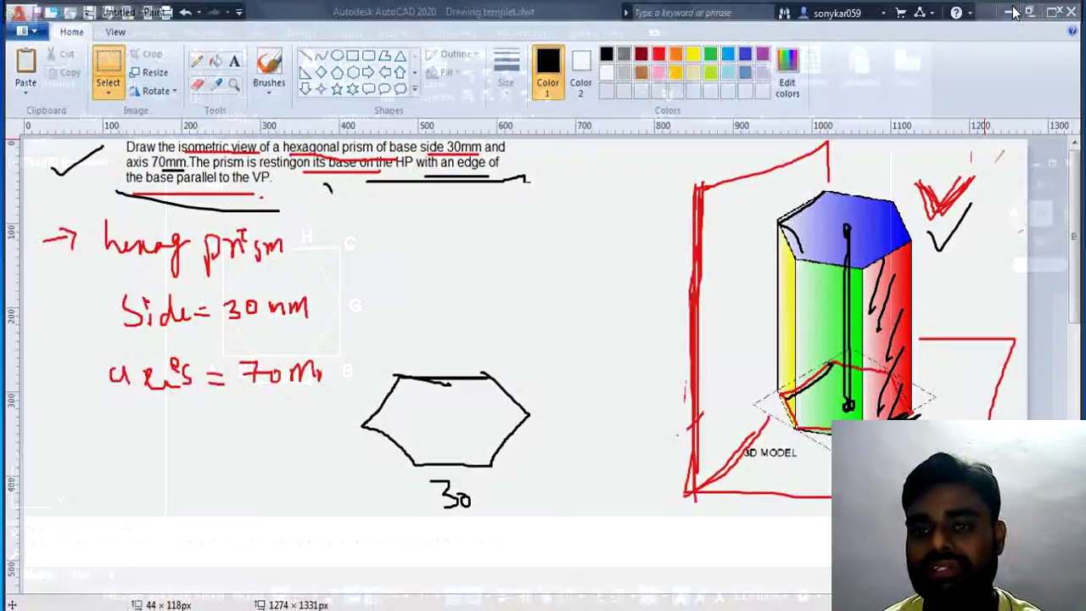
left_click(15, 68)
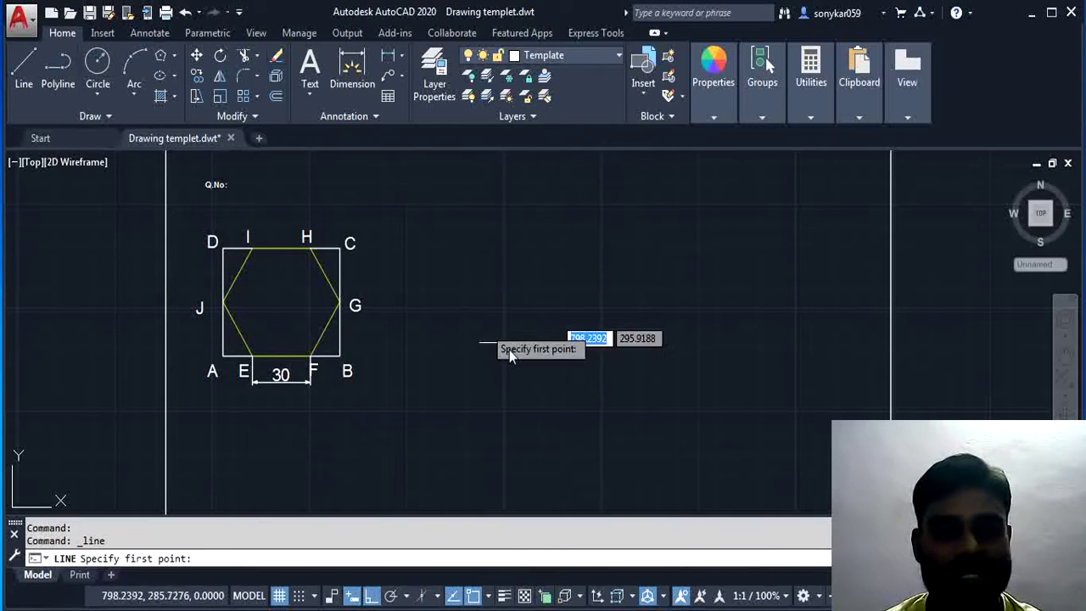
- Draw a horizontal base line to the right of the lettered hexagon
left_click(483, 369)
left_click(754, 367)
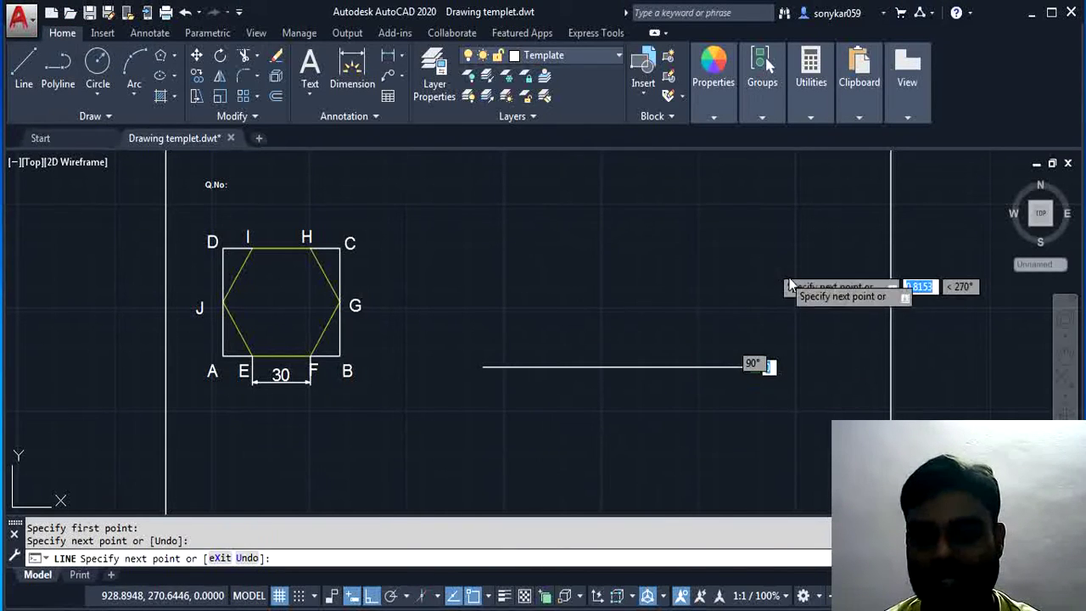
right_click(796, 283)
left_click(810, 289)
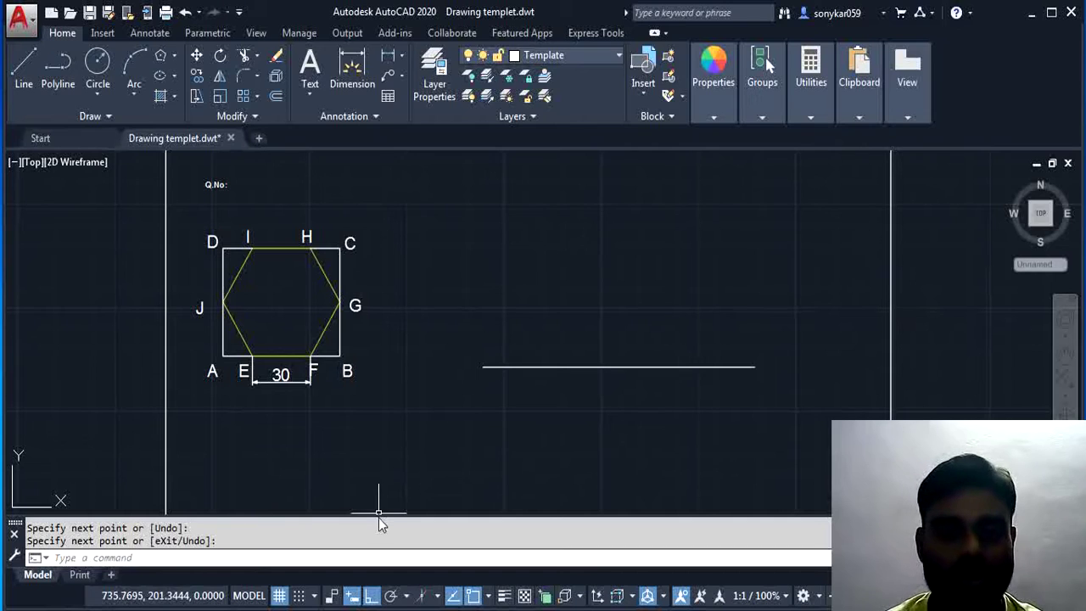
- Switch on isometric drafting with isoplane Right, cancelling a trial line on the base line
left_click(423, 597)
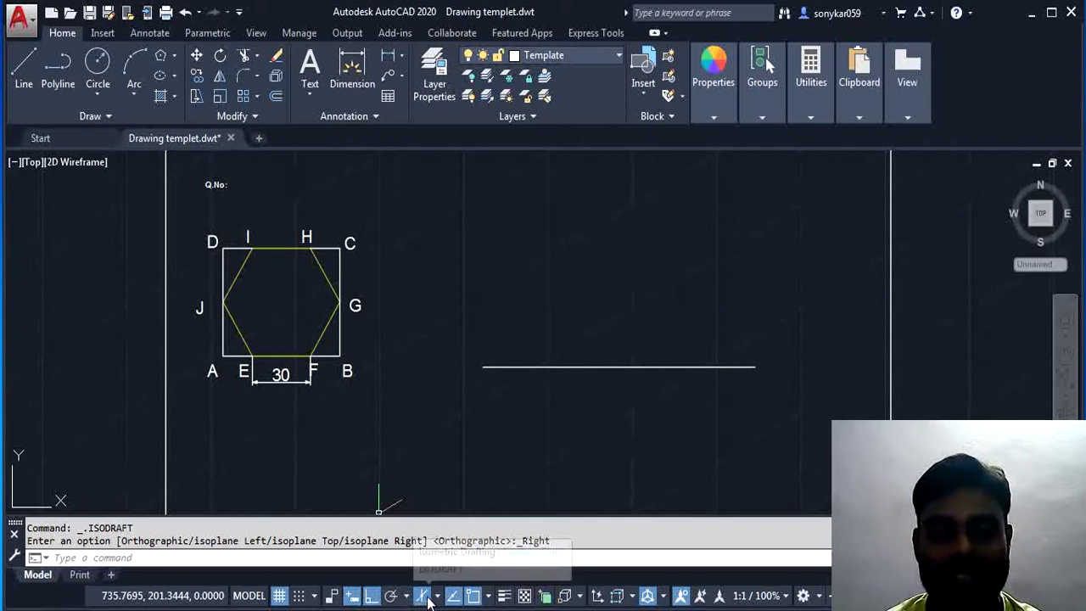
left_click(23, 70)
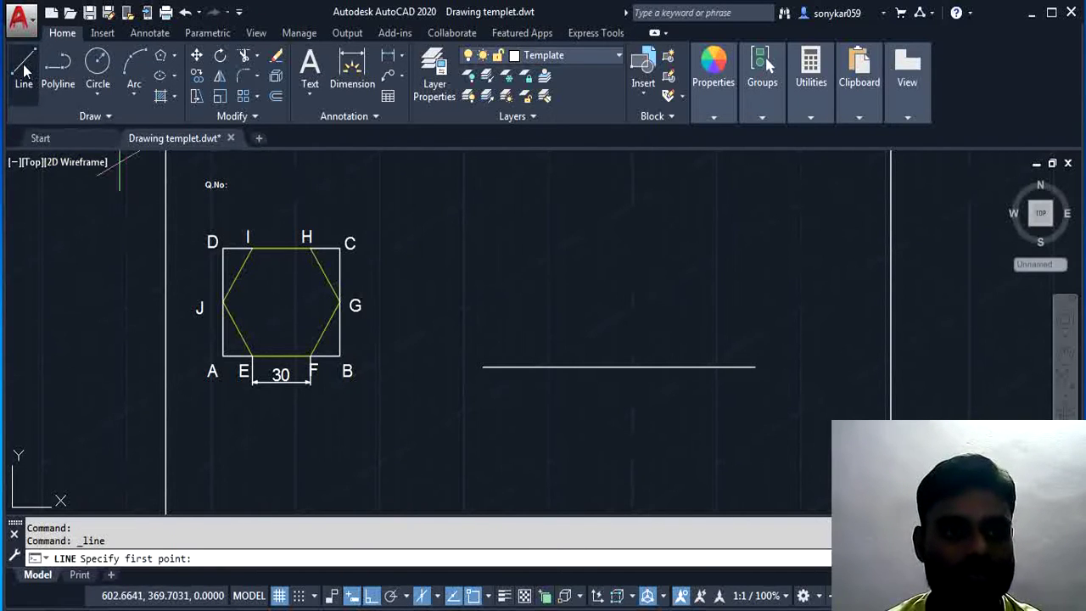
left_click(600, 367)
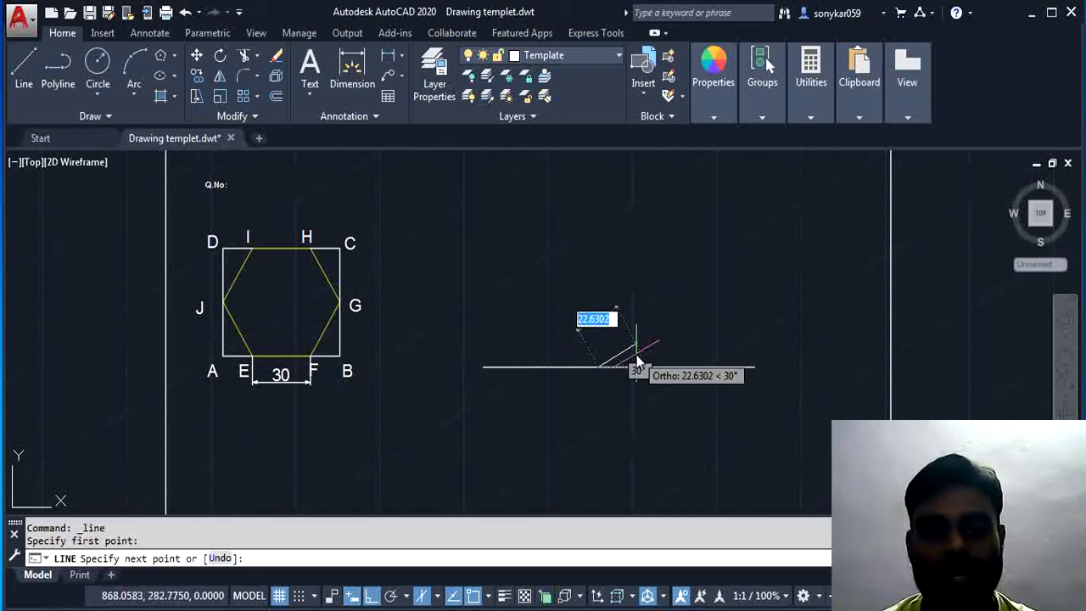
key("Escape")
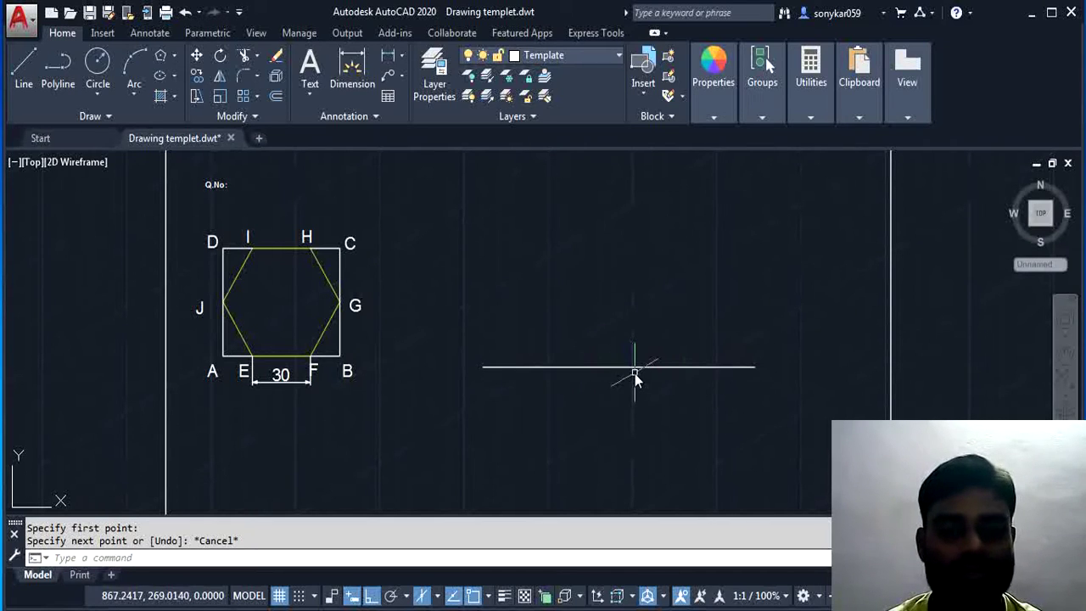
left_click(310, 94)
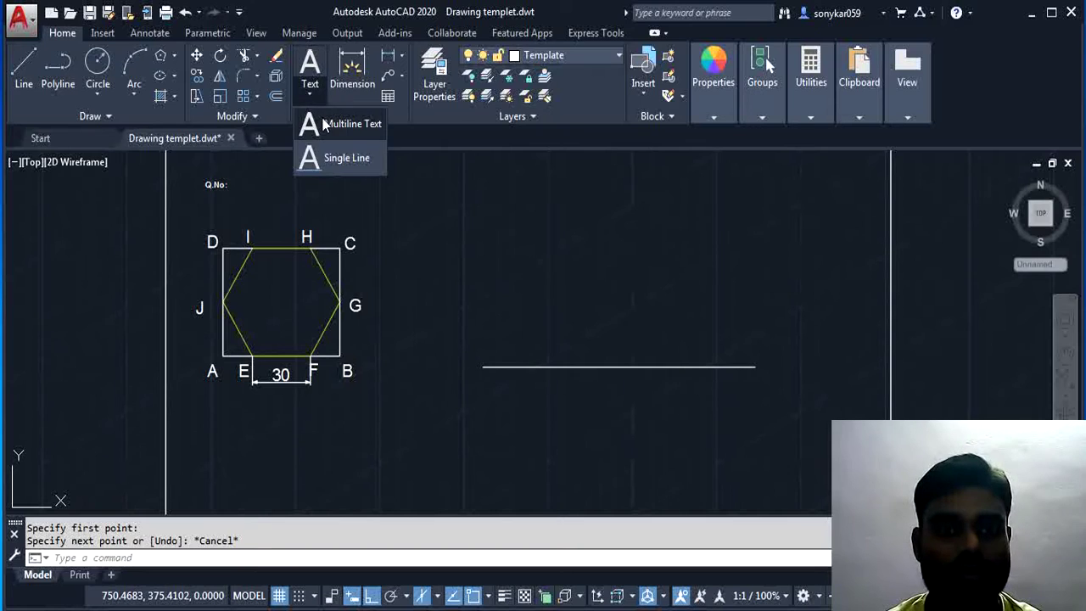
- Place a lowercase 'a' multiline text label beneath the horizontal base line
left_click(329, 127)
left_click(609, 386)
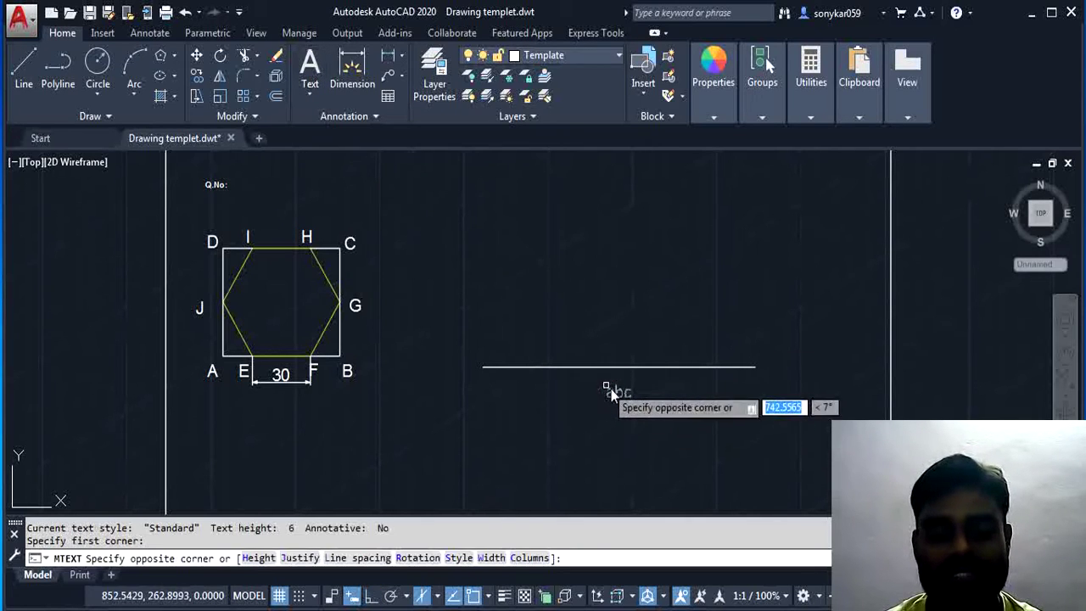
left_click(641, 414)
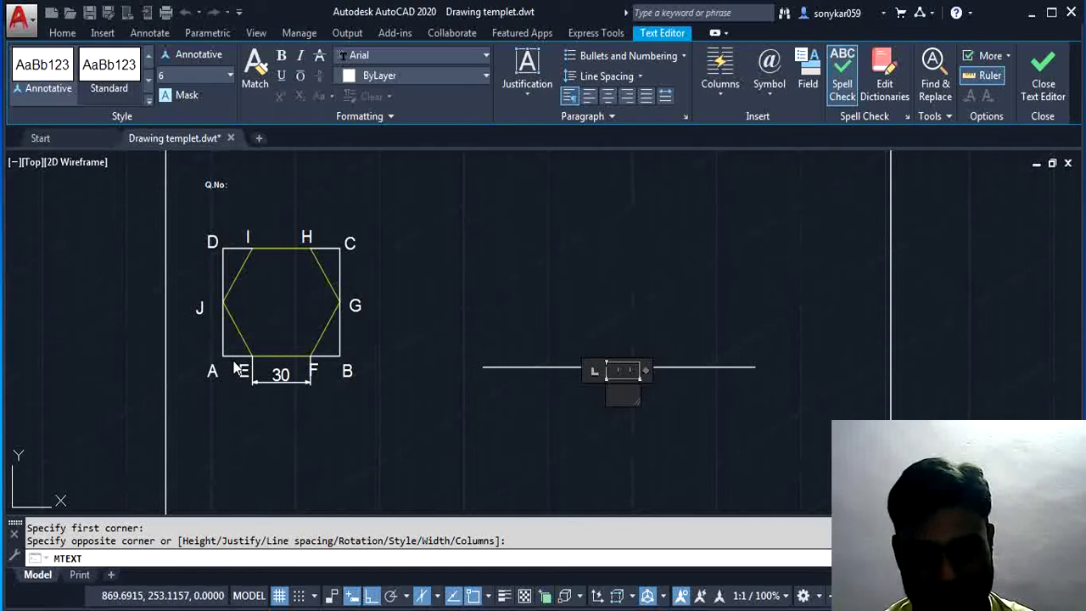
left_click(778, 351)
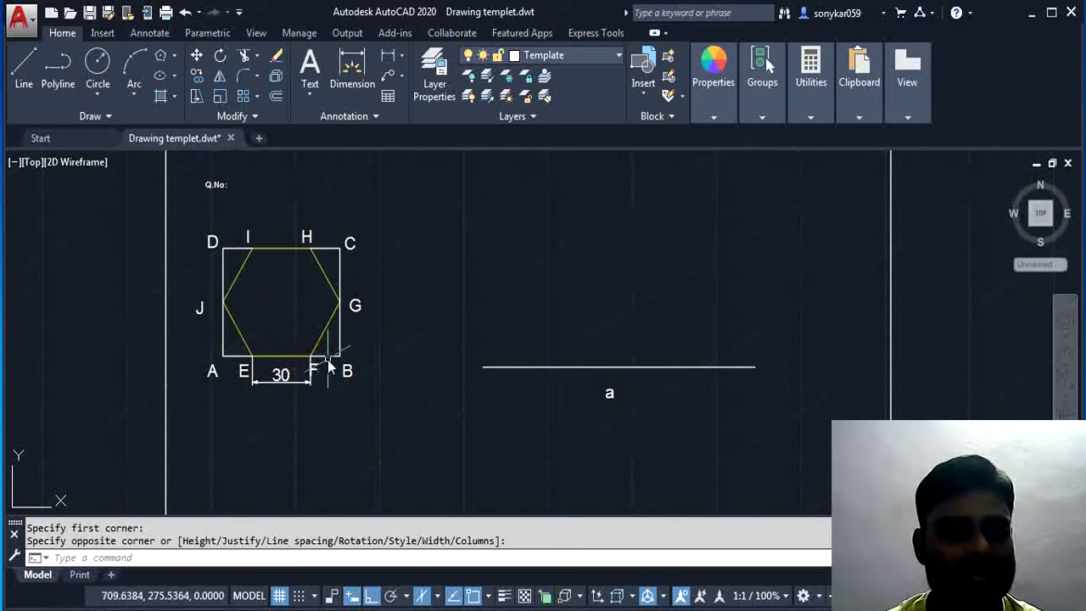
- Add linear dimensions of 60 along AB below the square and 51.96 along AD on its left
left_click(387, 55)
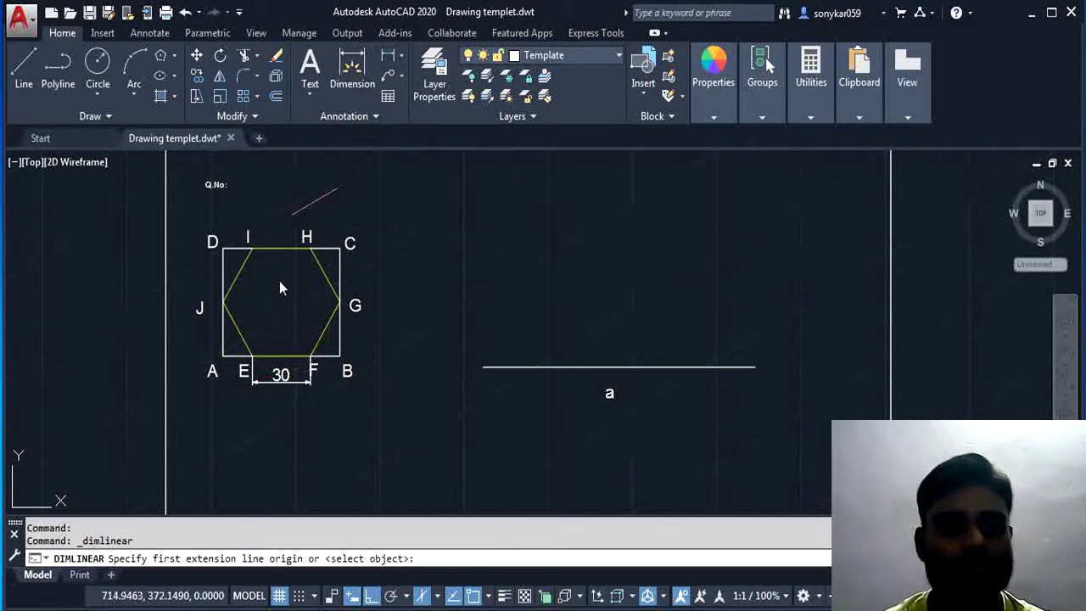
left_click(222, 356)
left_click(341, 357)
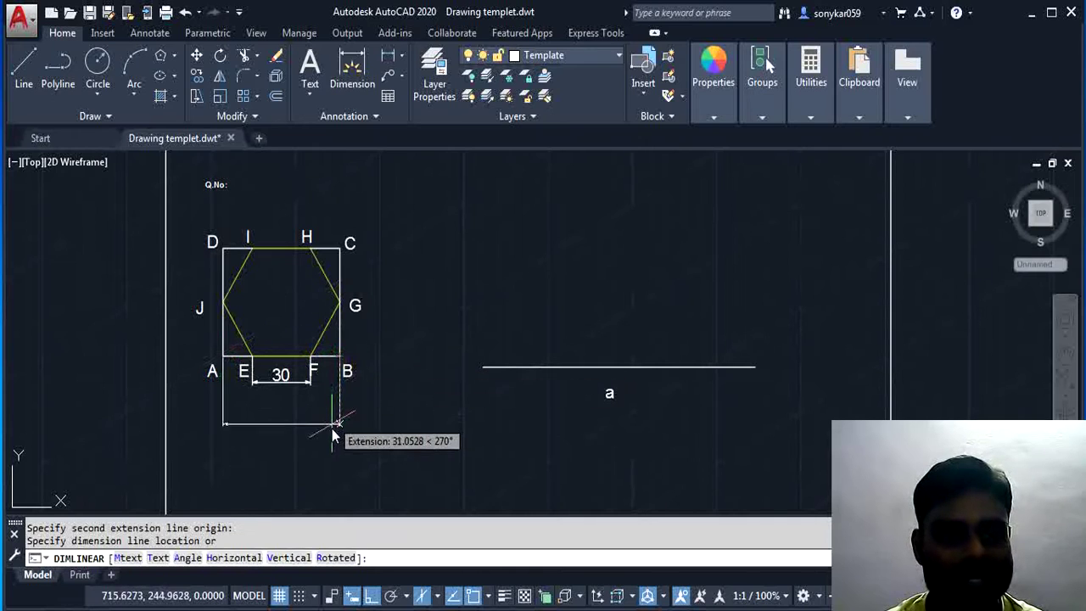
left_click(335, 423)
key("space")
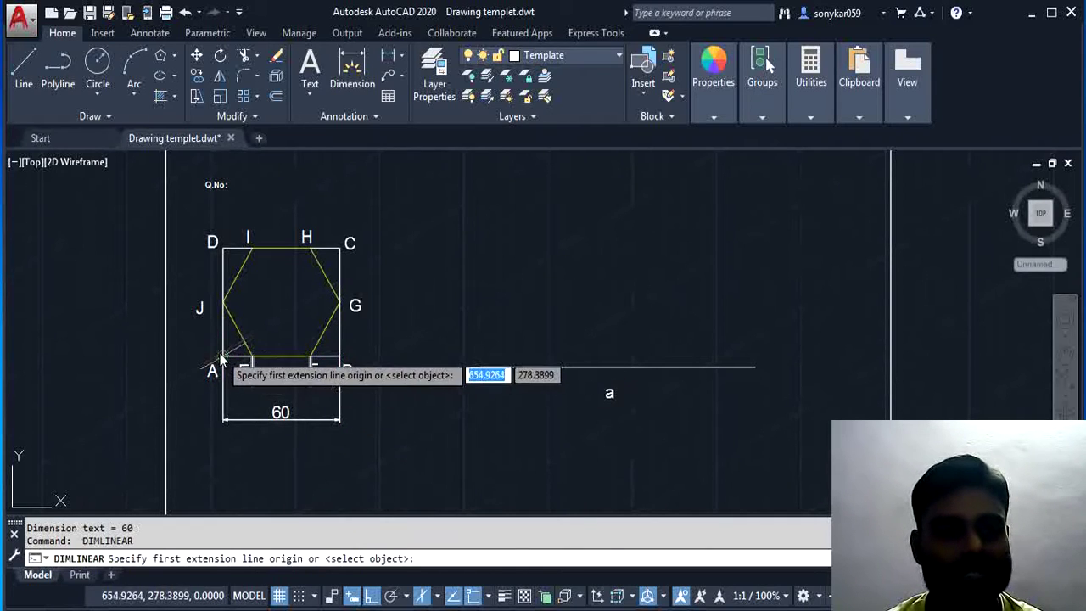
left_click(222, 356)
left_click(222, 248)
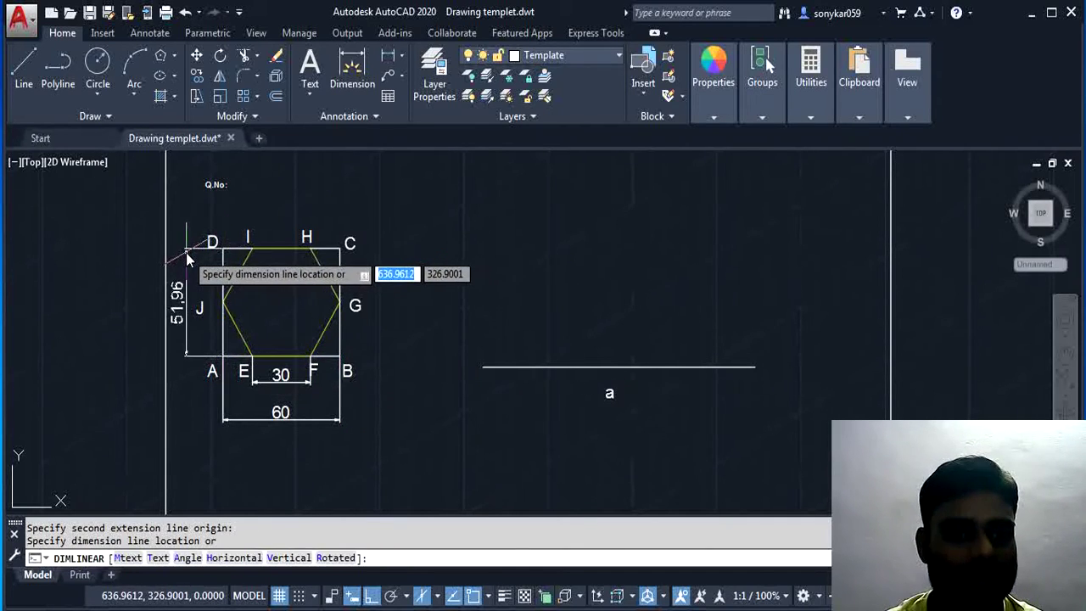
left_click(185, 253)
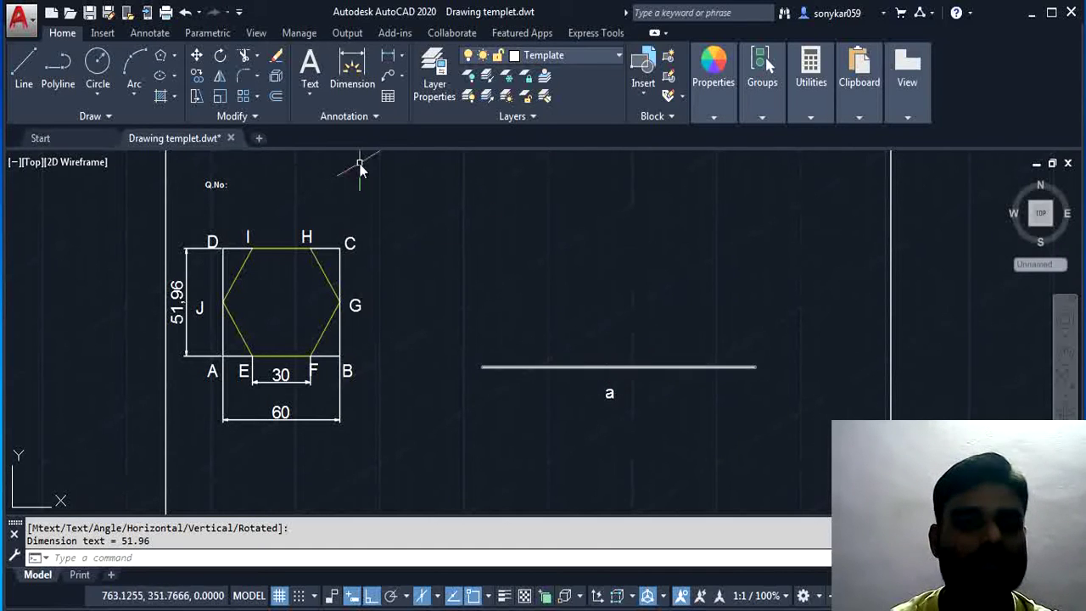
- From point a, draw a 60 edge at 30°, then a 51.96 edge at 150° on the left isoplane
left_click(25, 66)
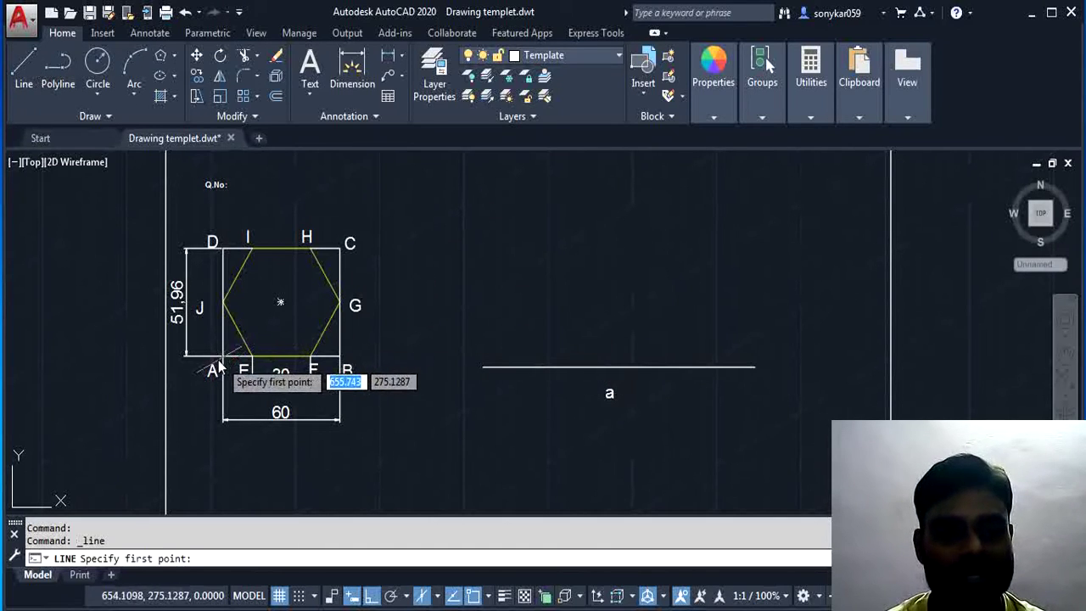
left_click(611, 367)
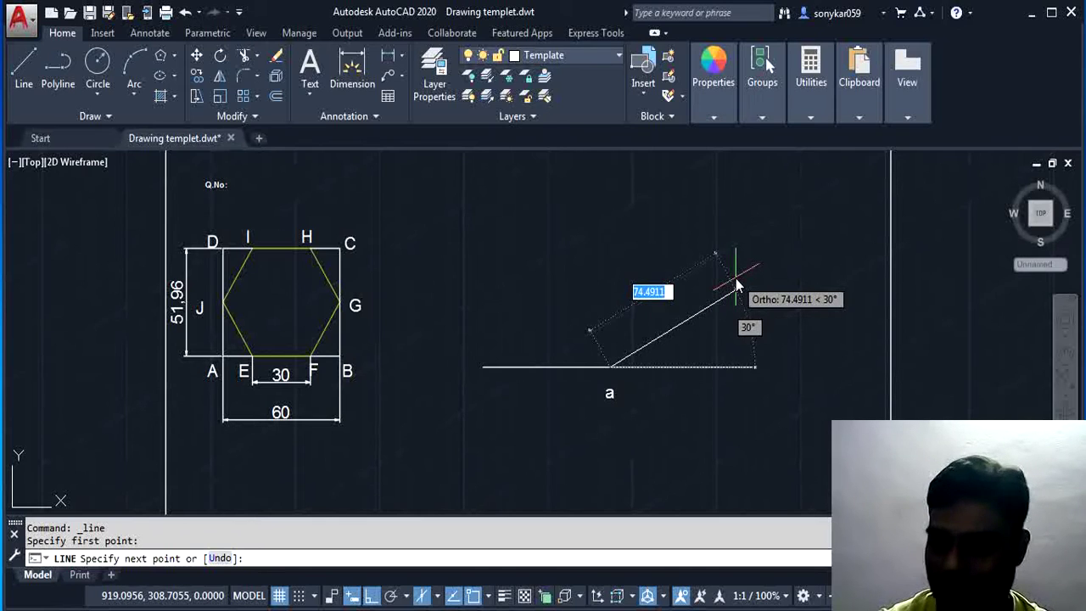
type("60")
key("Return")
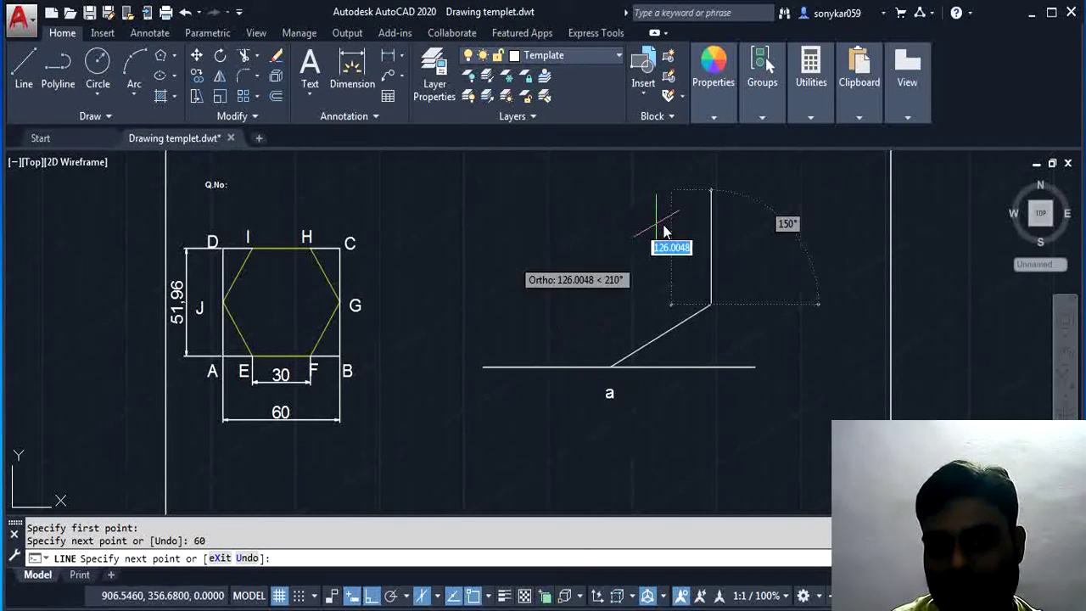
key("F5")
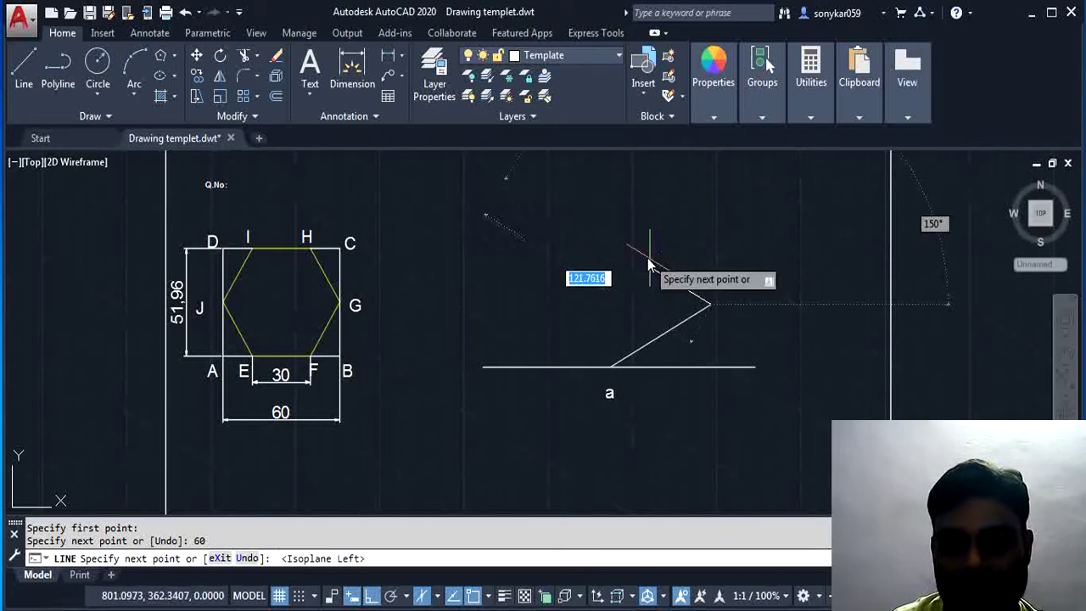
key("F5")
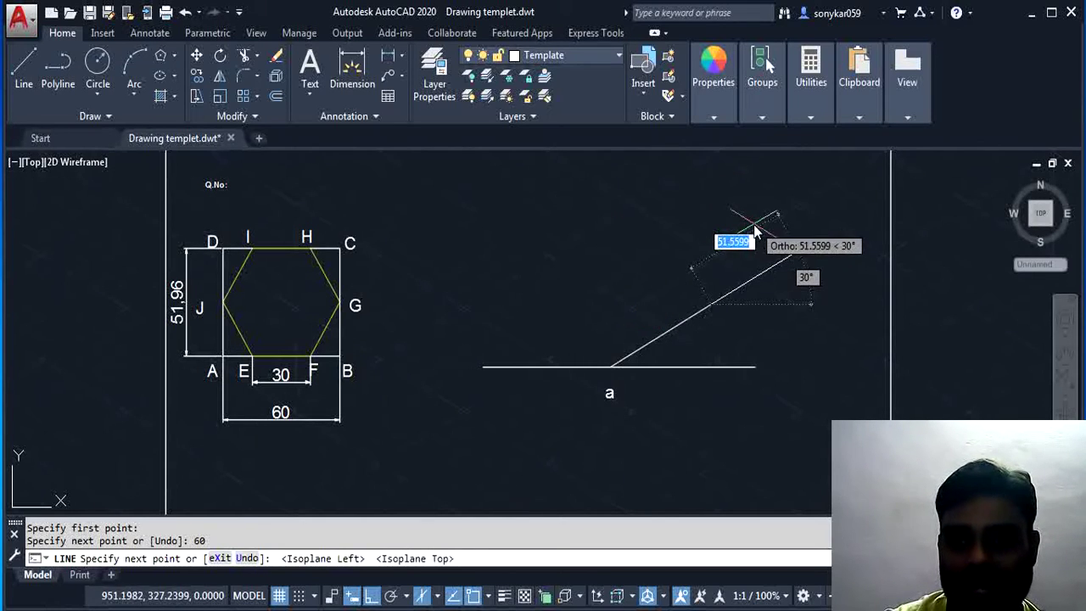
key("F5")
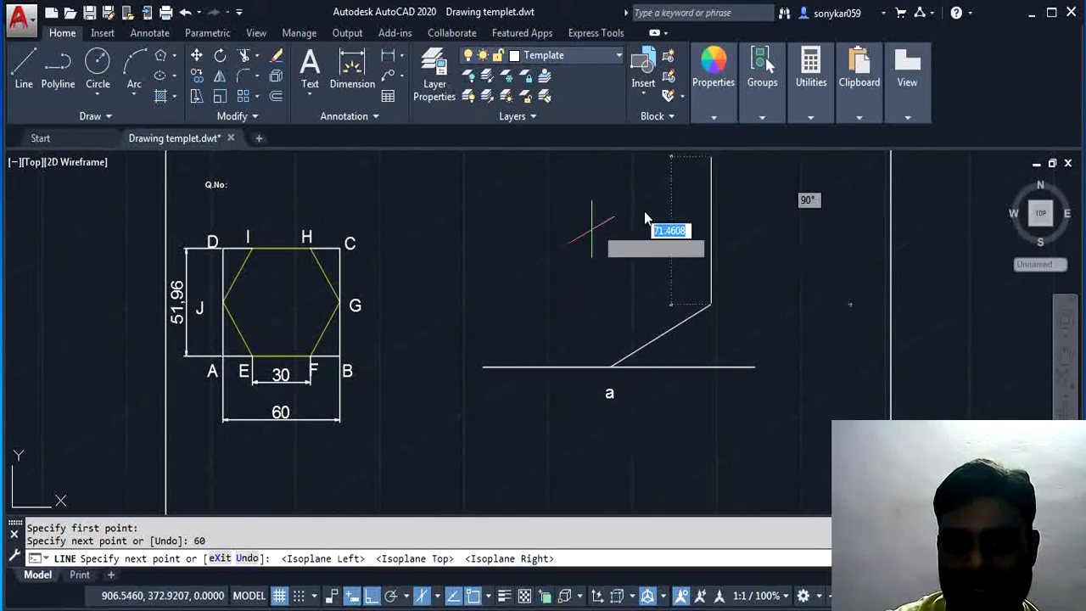
key("F5")
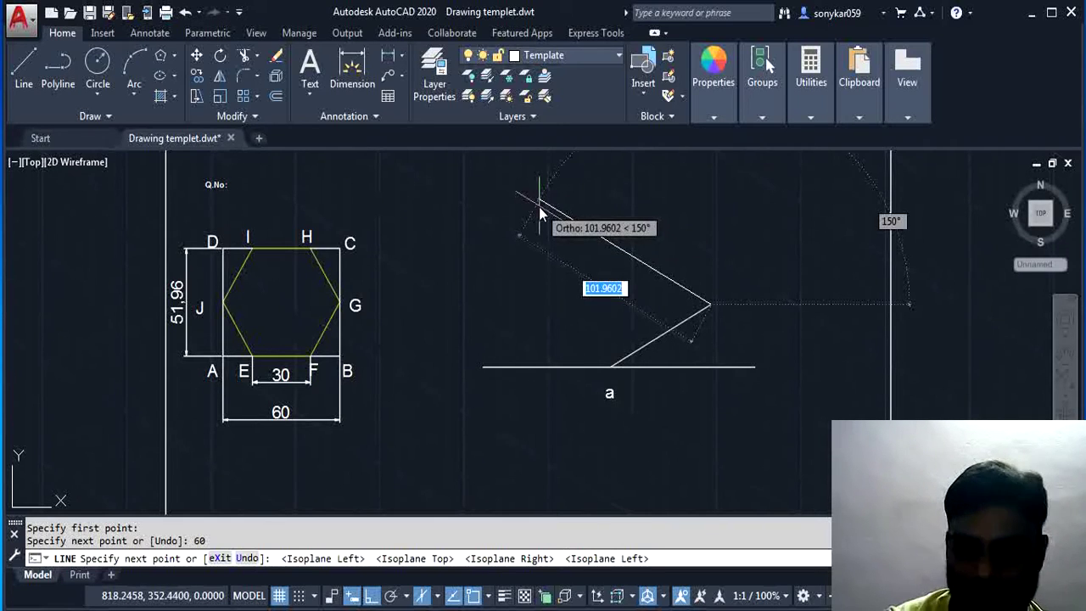
type("5")
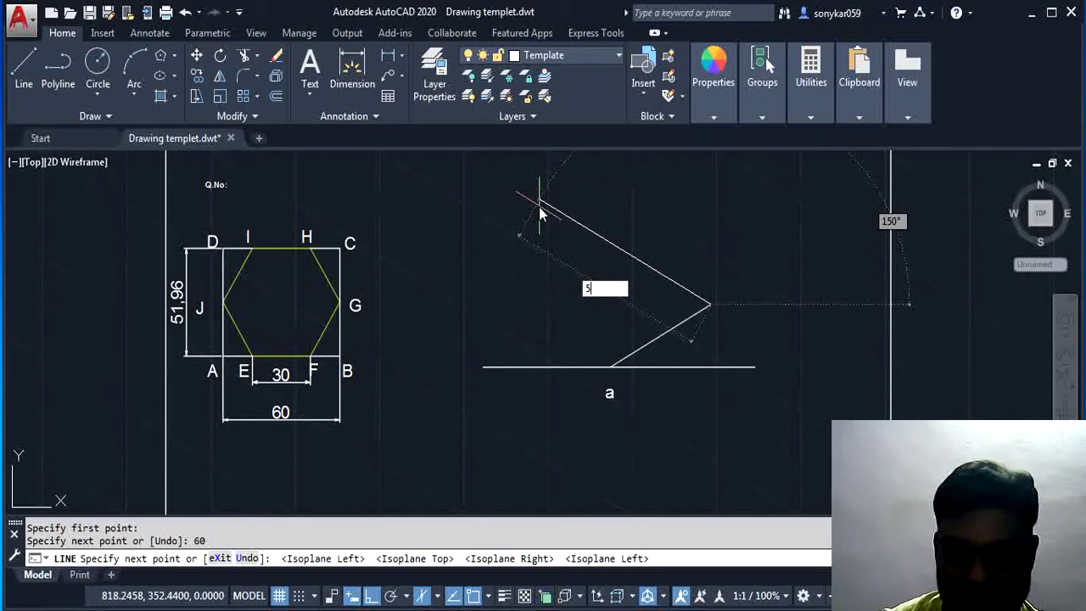
type("1.96")
key("Return")
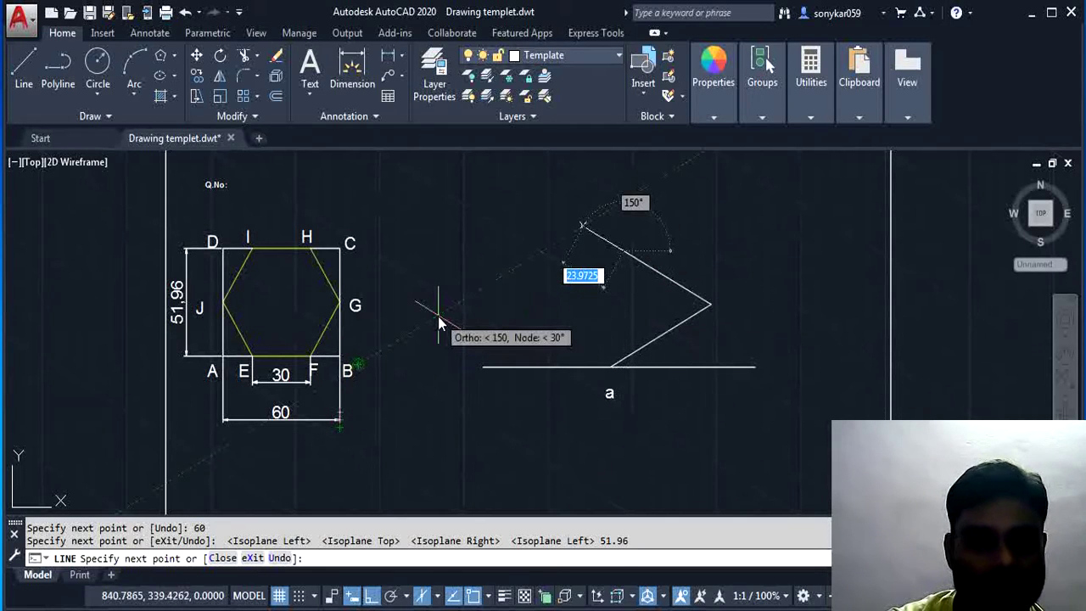
- Add the 60 edge at 210° on the top isoplane and close the rhombus back at point a
key("F5")
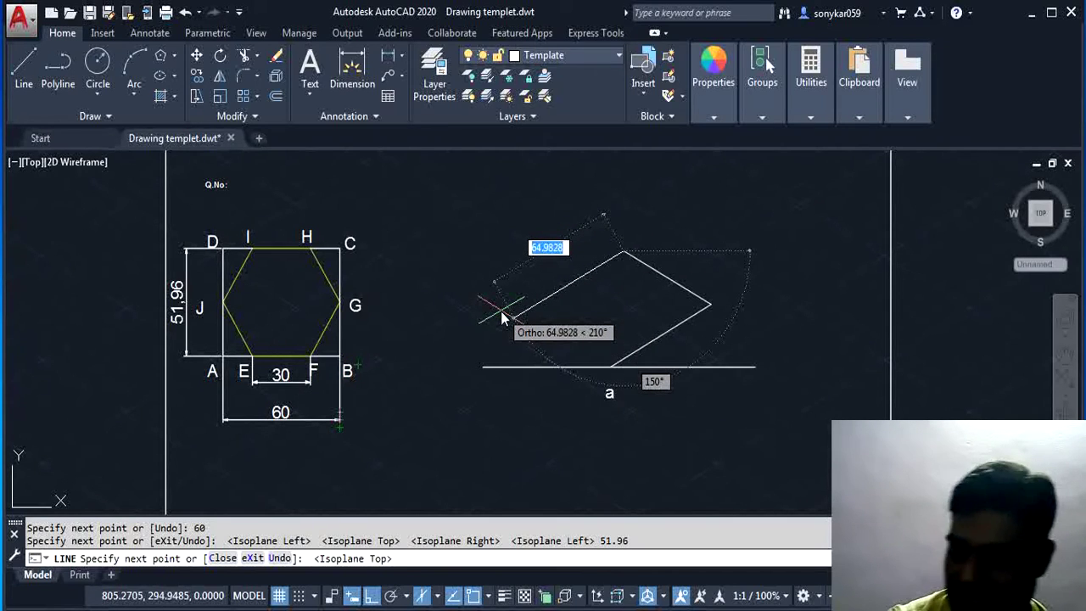
type("60")
key("Return")
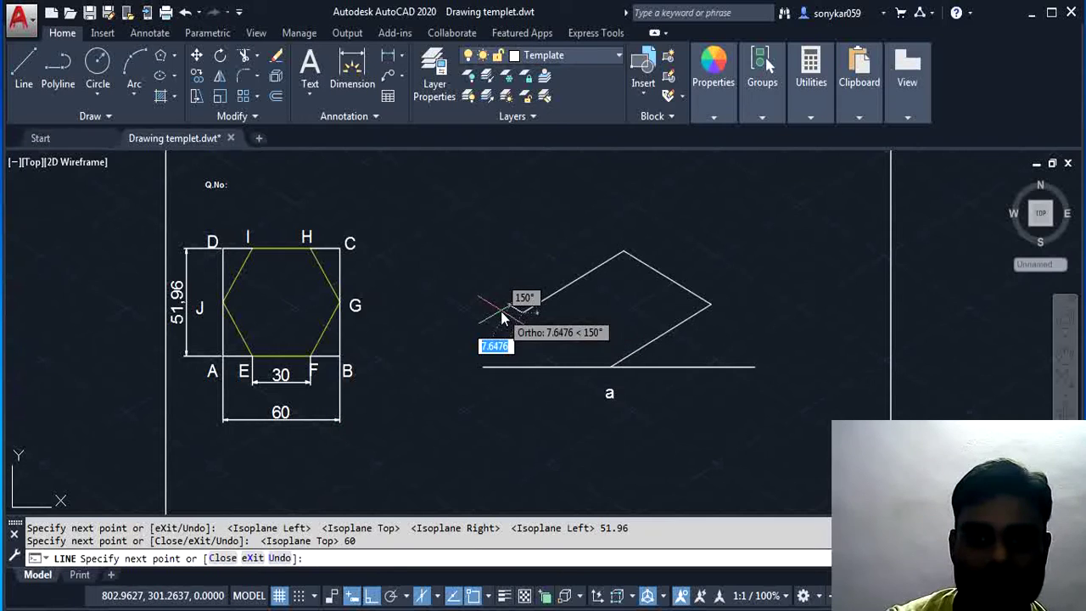
left_click(608, 380)
right_click(740, 242)
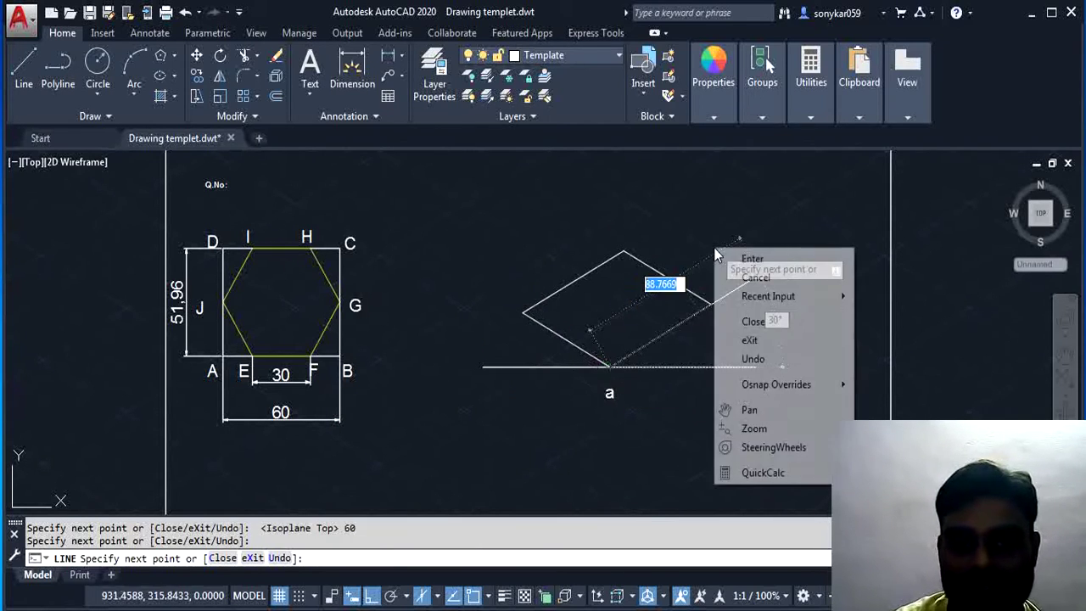
left_click(752, 259)
scroll(686, 357, "up", 2)
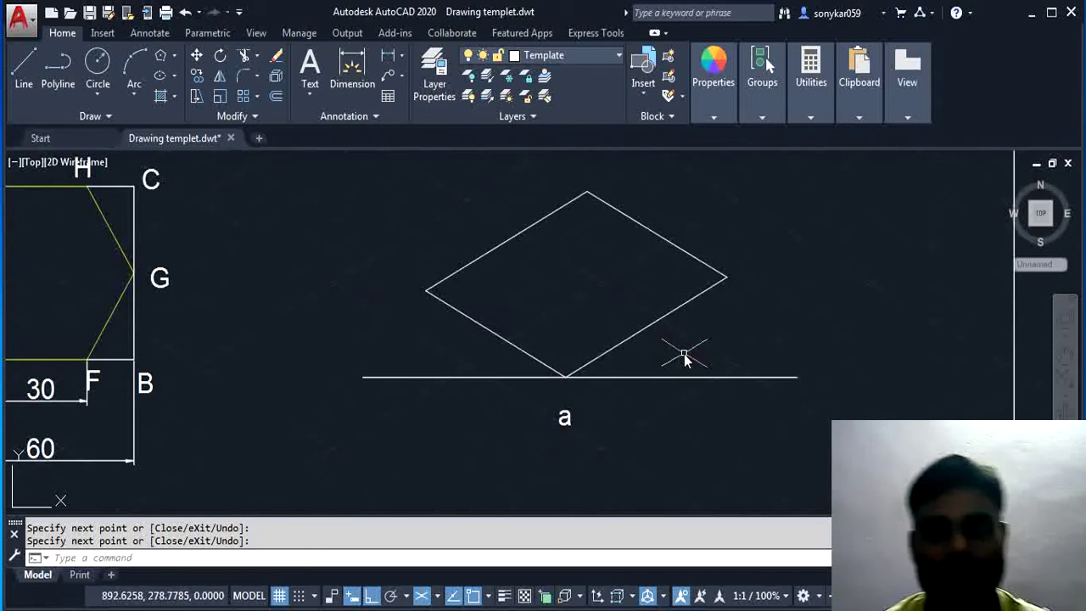
scroll(670, 349, "down", 2)
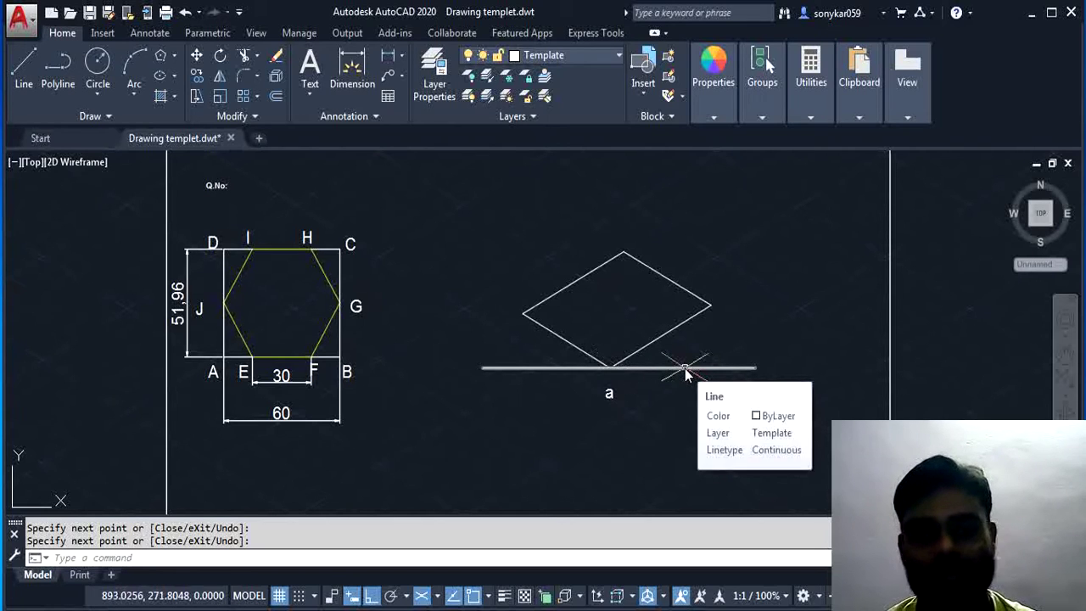
left_click(711, 304)
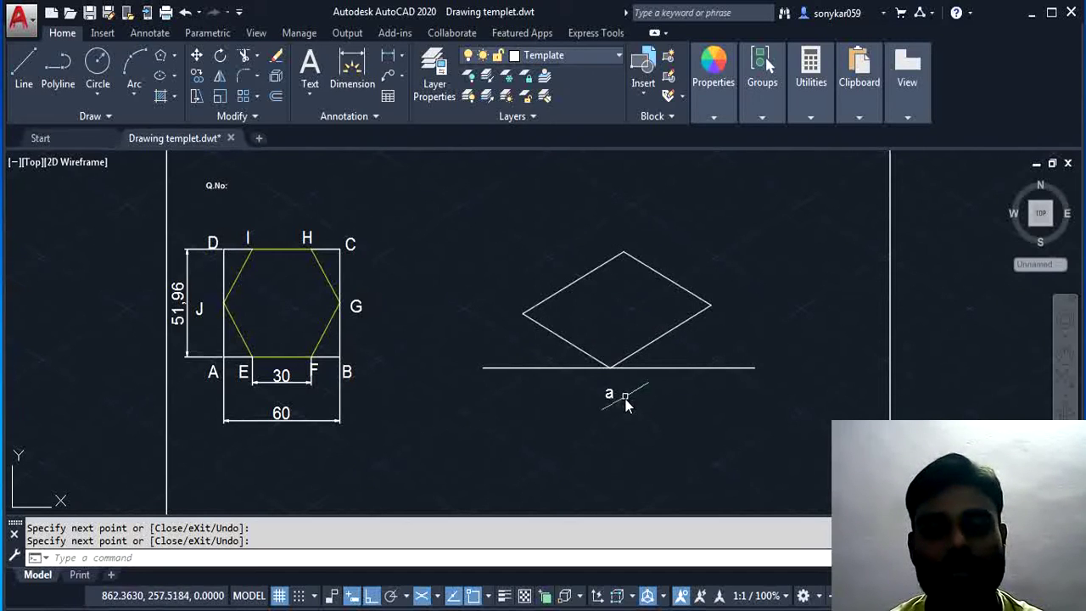
- Label the rhombus's right corner b with multiline text
left_click(312, 95)
left_click(334, 124)
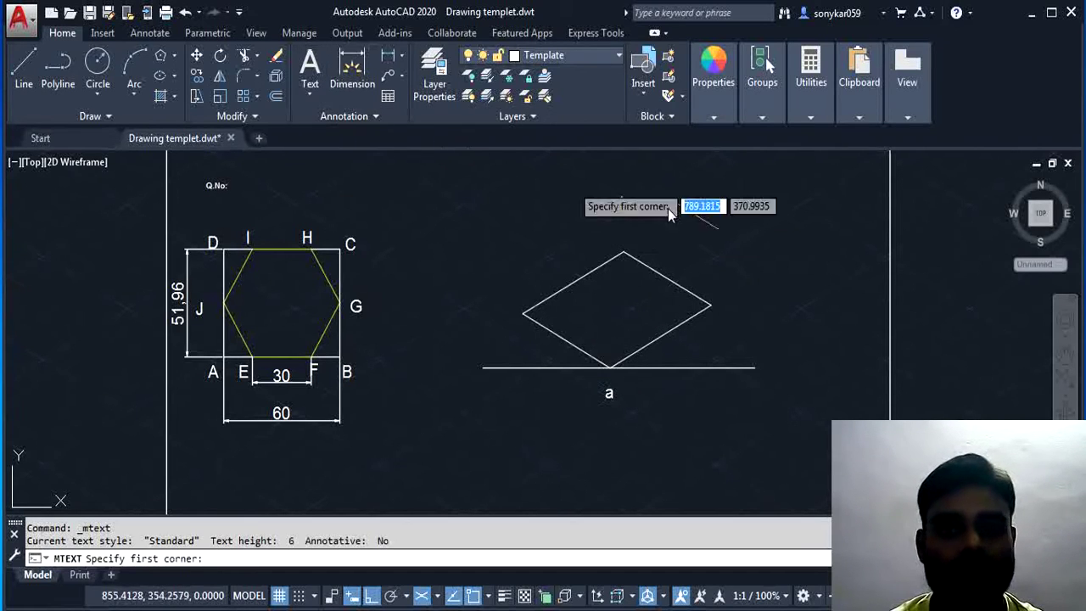
left_click(725, 297)
left_click(743, 321)
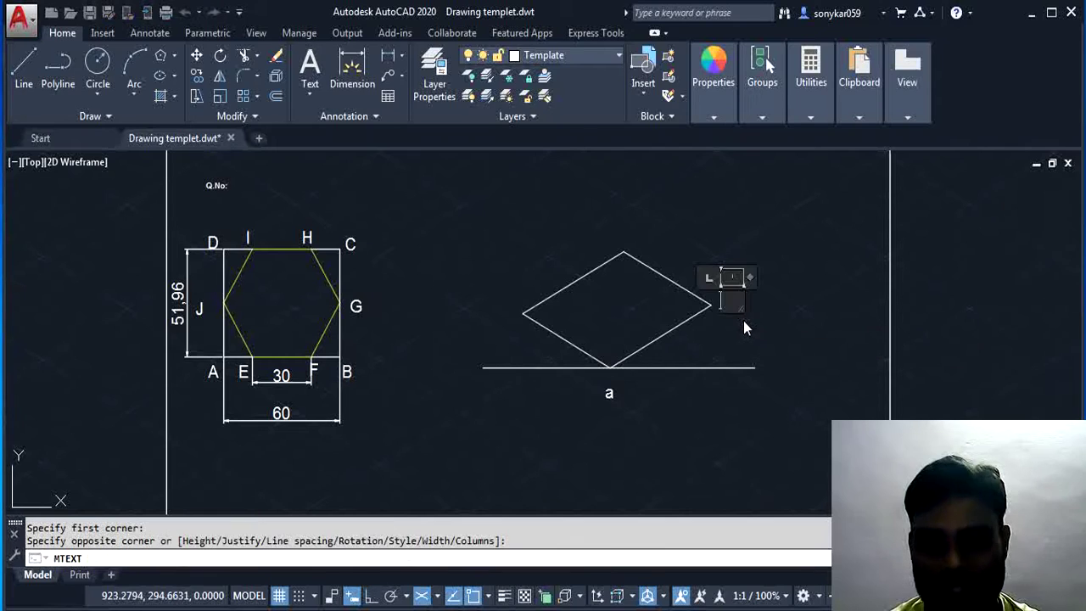
type("b")
left_click(753, 241)
- Label the rhombus's top corner c and left corner d
key("Return")
left_click(624, 208)
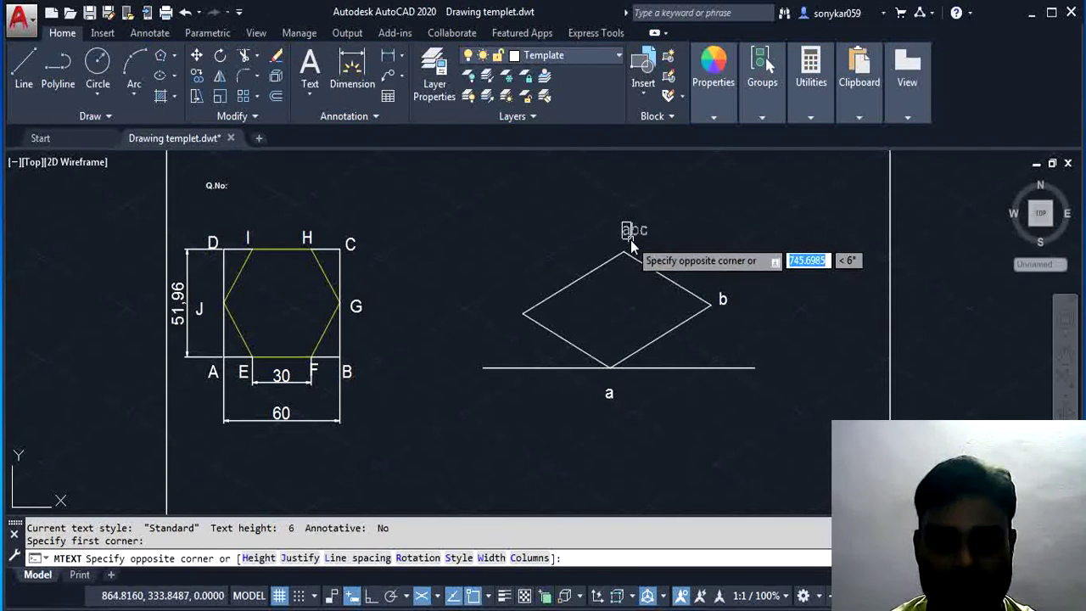
left_click(629, 241)
type("c")
left_click(502, 297)
key("Return")
left_click(495, 301)
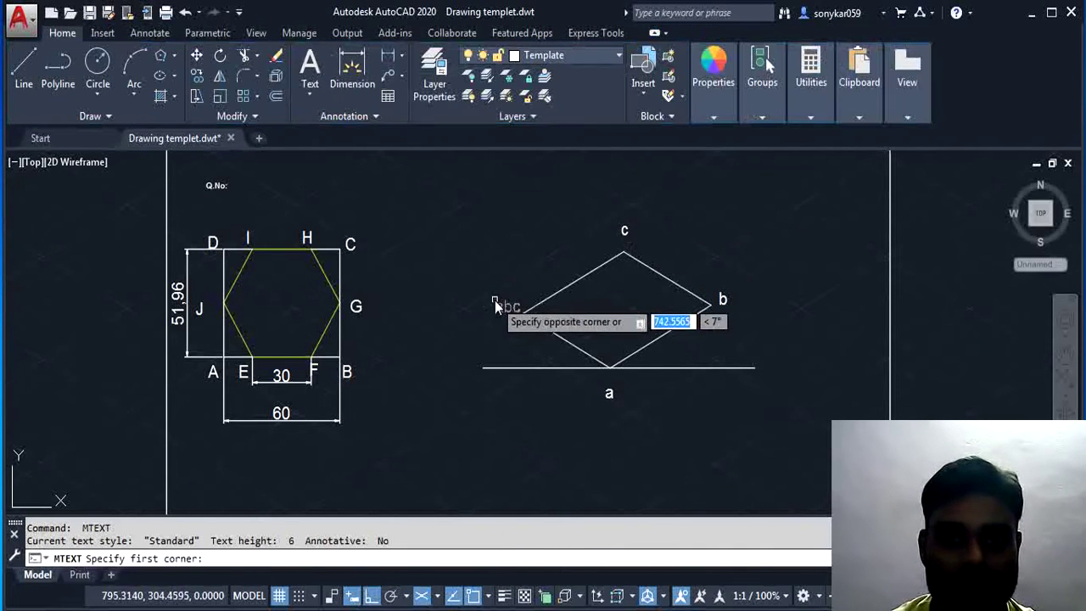
left_click(506, 333)
type("d")
left_click(788, 331)
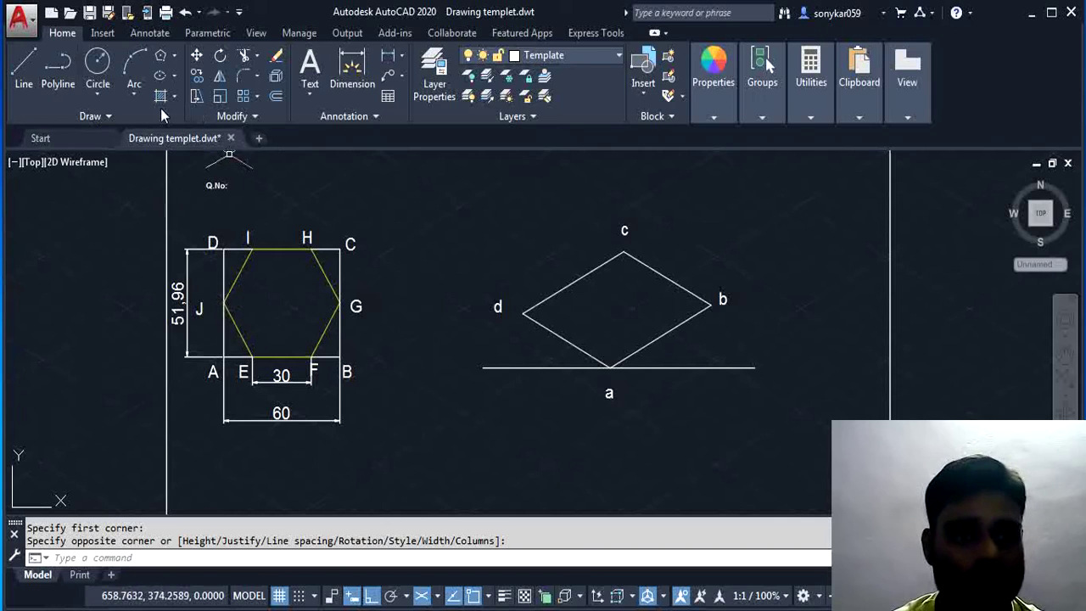
left_click(104, 95)
- Draw a circle centred on corner A with radius reaching point E
left_click(114, 120)
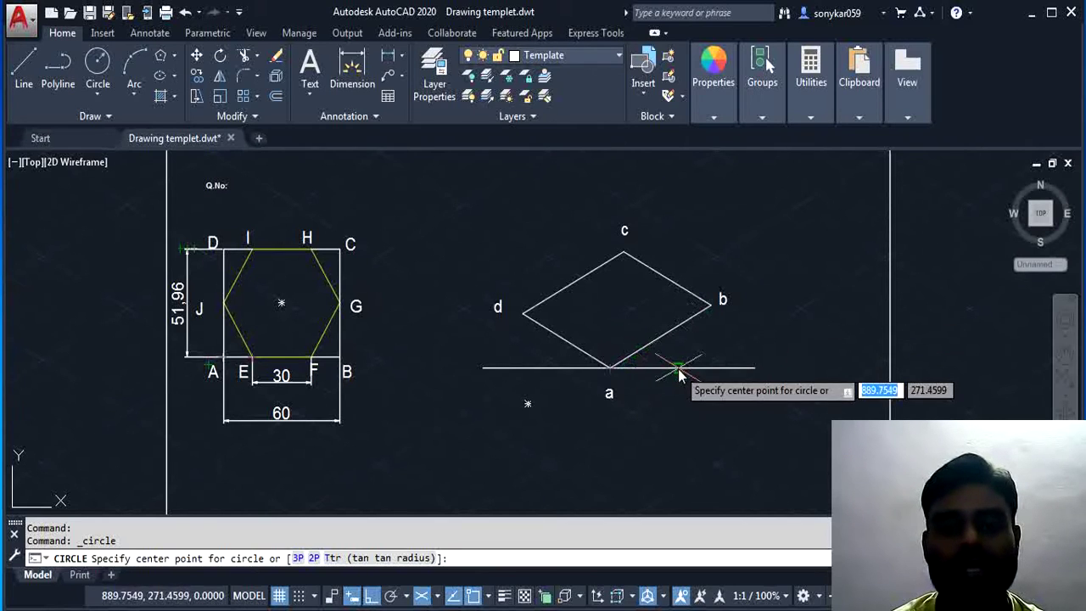
scroll(213, 378, "up", 4)
scroll(566, 427, "down", 3)
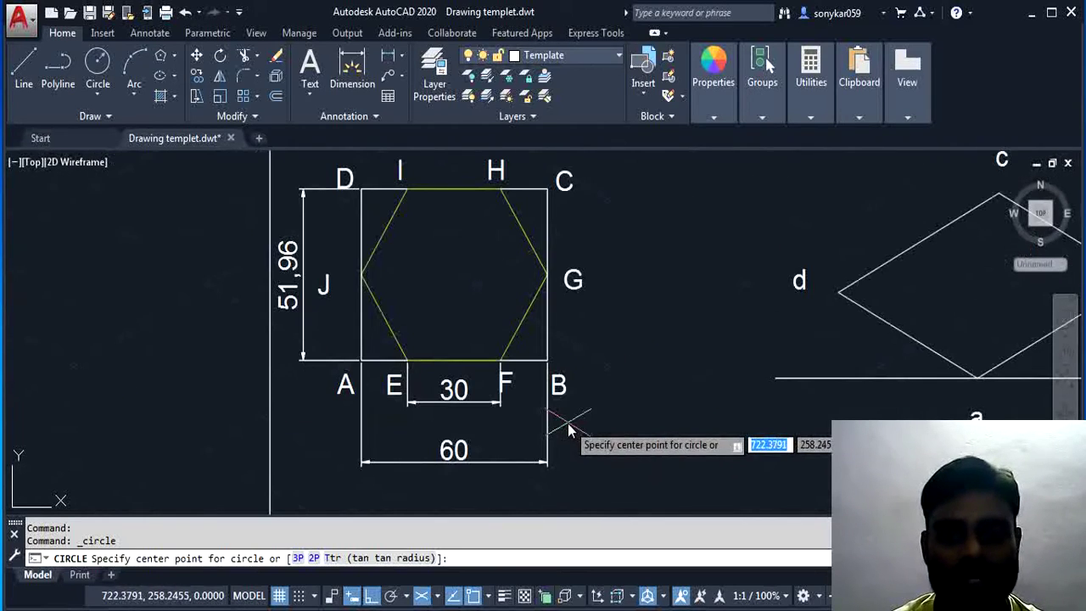
left_click(361, 361)
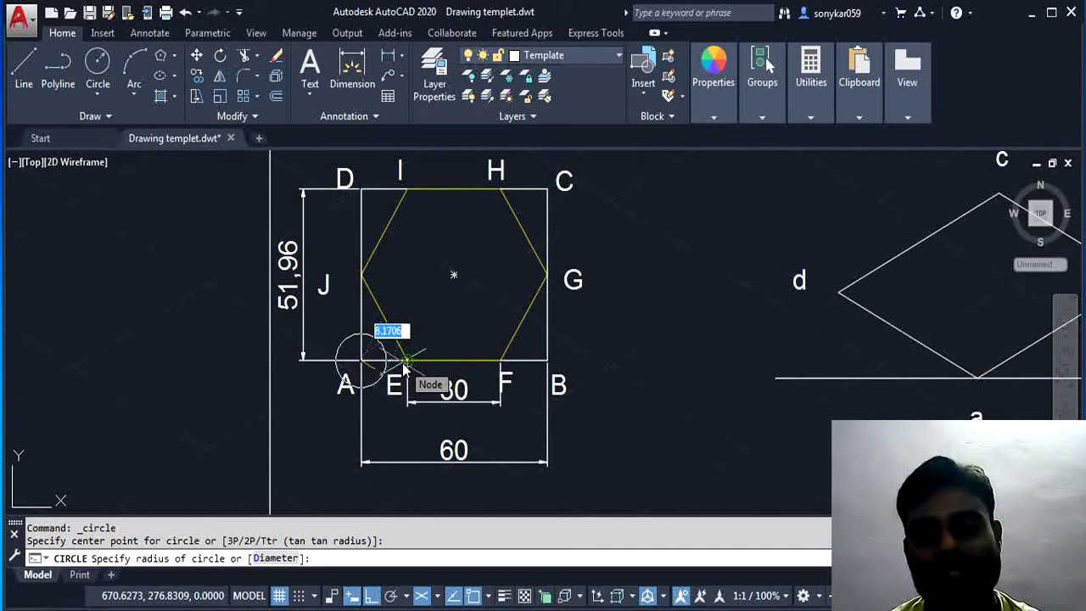
left_click(405, 360)
scroll(814, 387, "down", 2)
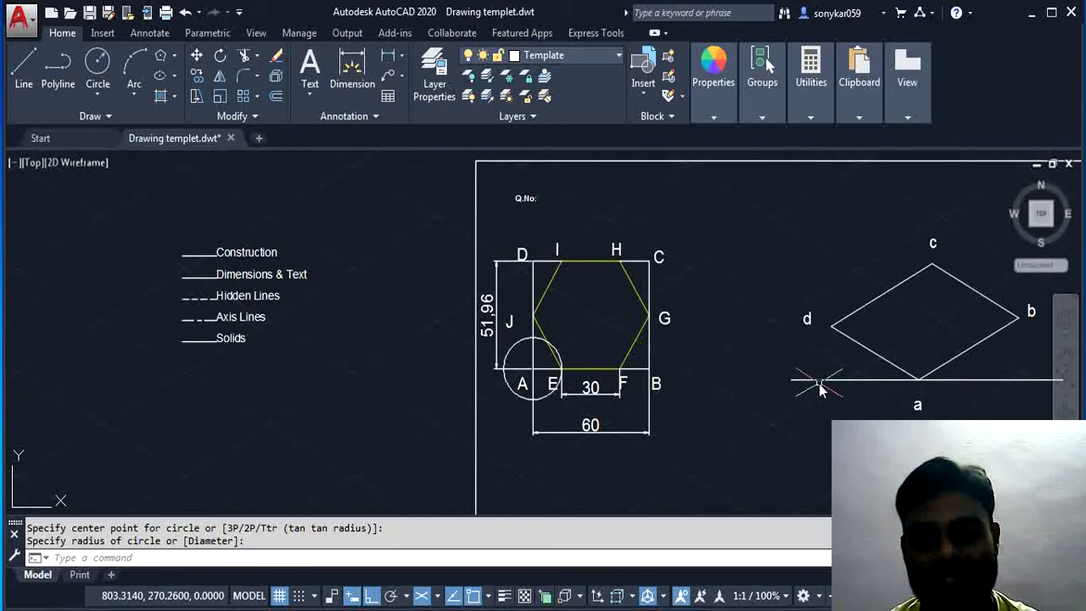
left_click(1072, 365)
left_click_drag(925, 351, 728, 343)
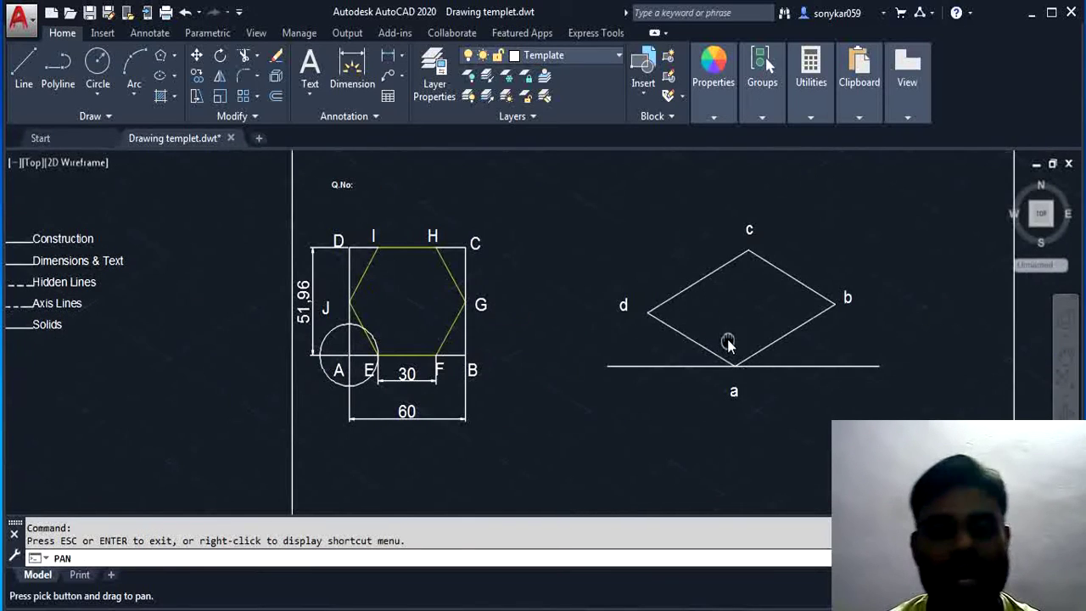
key("Escape")
- Move the circle from its centre to point a on the rhombus's lower corner
left_click(335, 339)
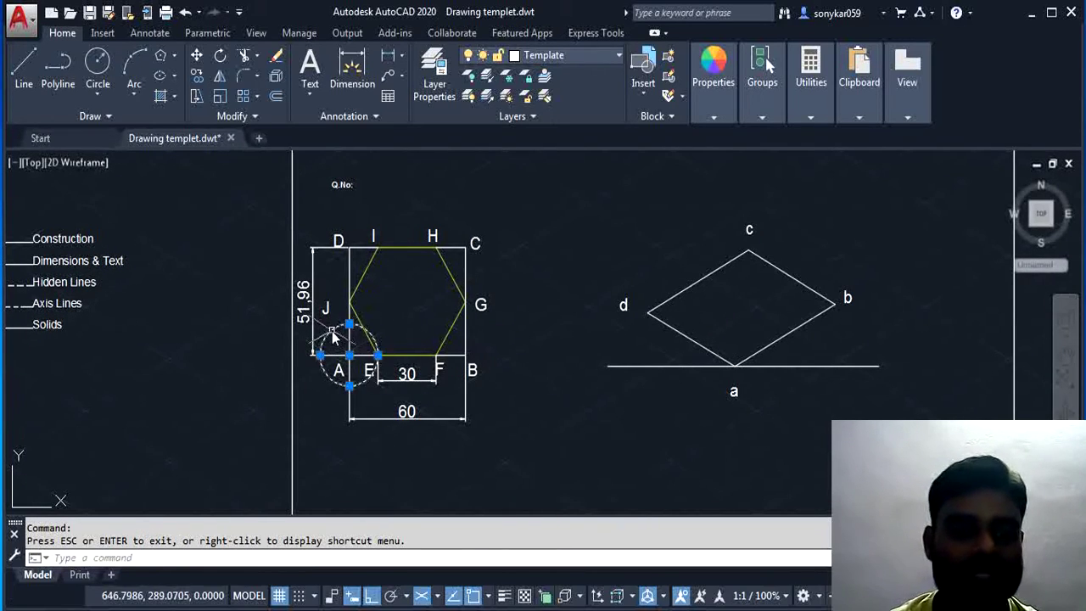
left_click(197, 56)
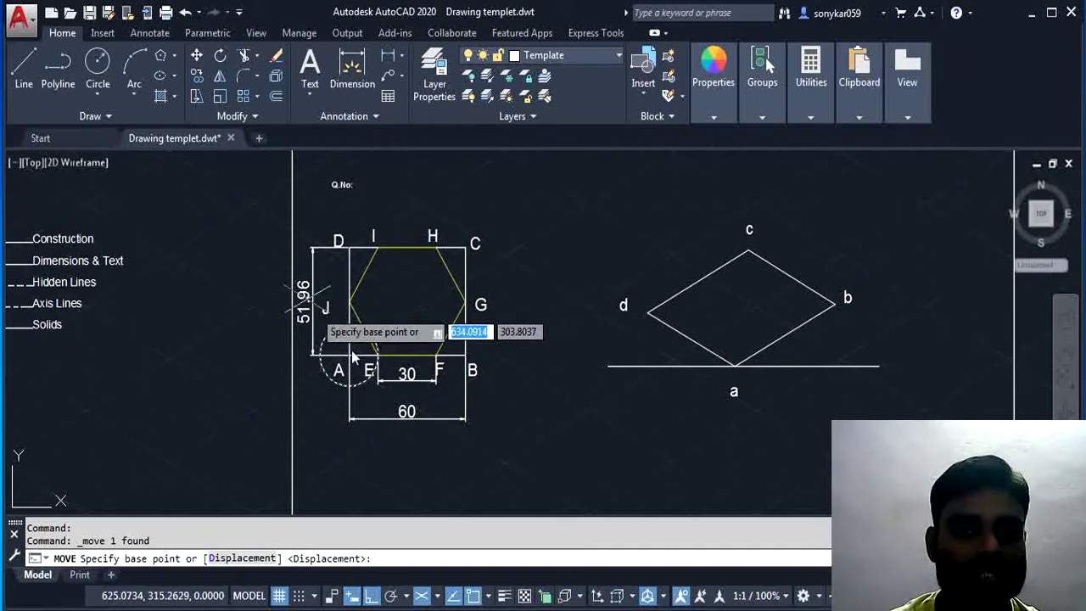
left_click(347, 354)
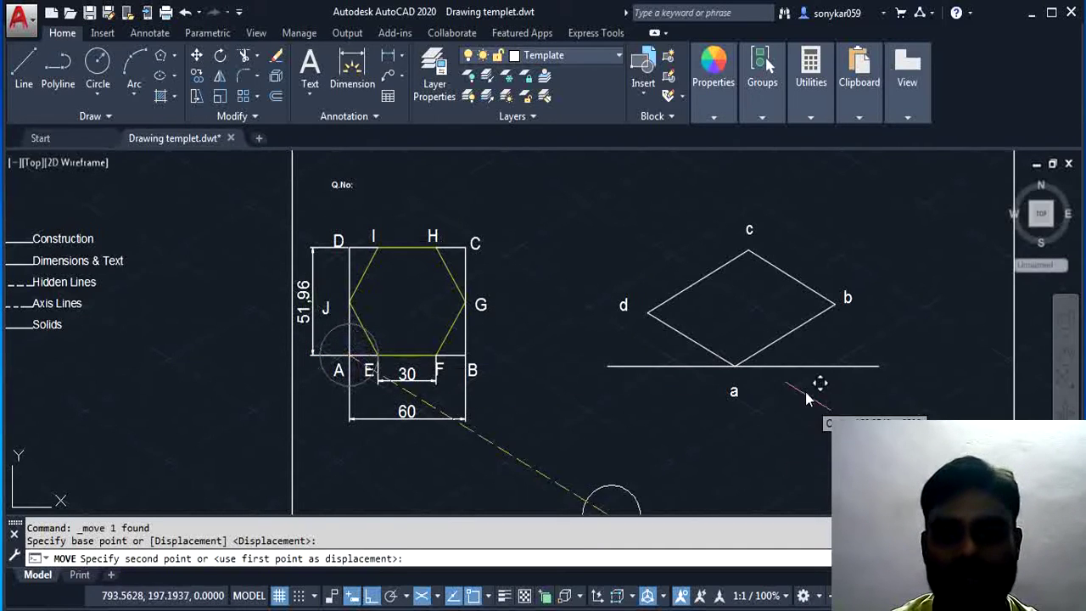
left_click(736, 367)
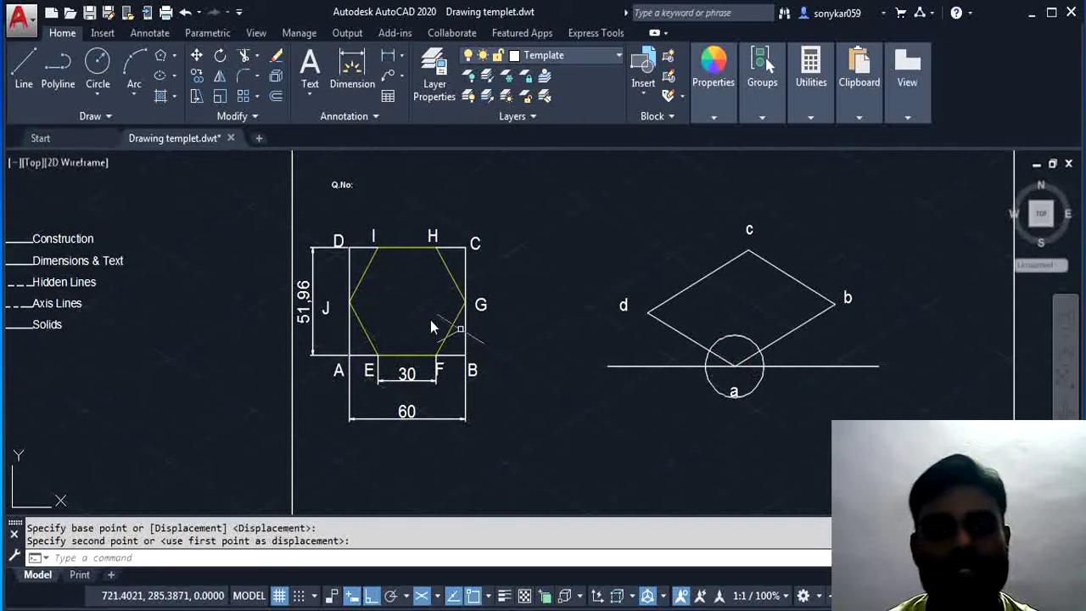
- Draw a centre-radius circle at corner B through F and move it to centre on corner b
left_click(98, 94)
left_click(106, 124)
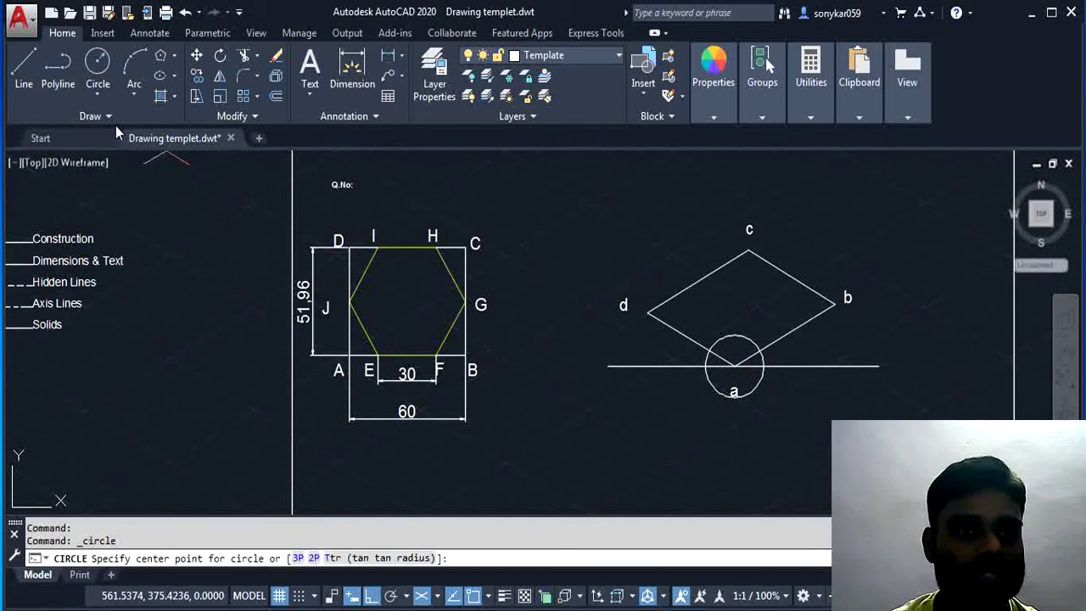
left_click(466, 357)
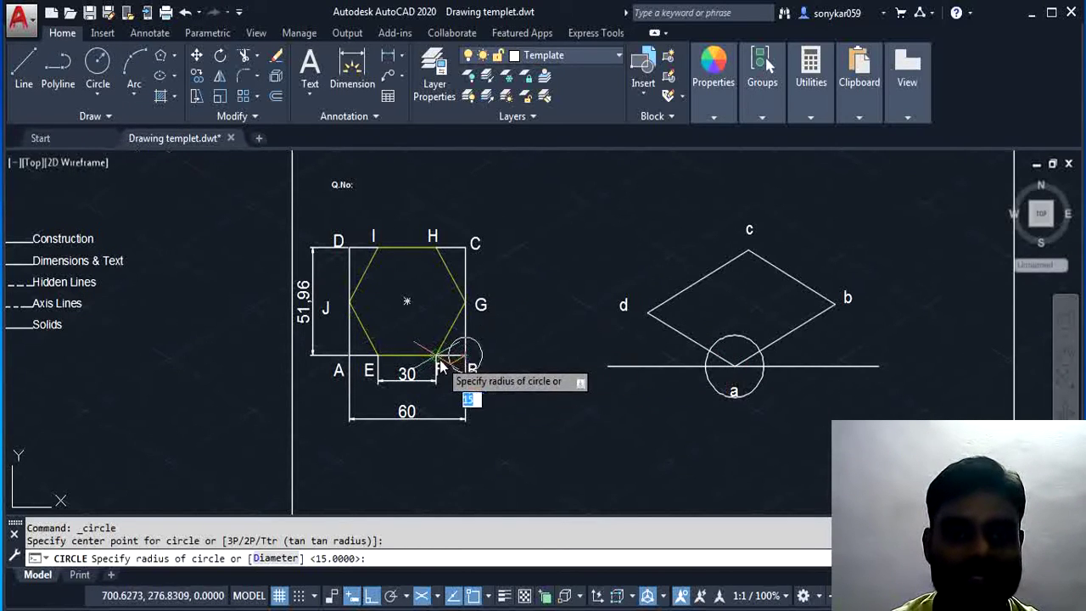
left_click(439, 365)
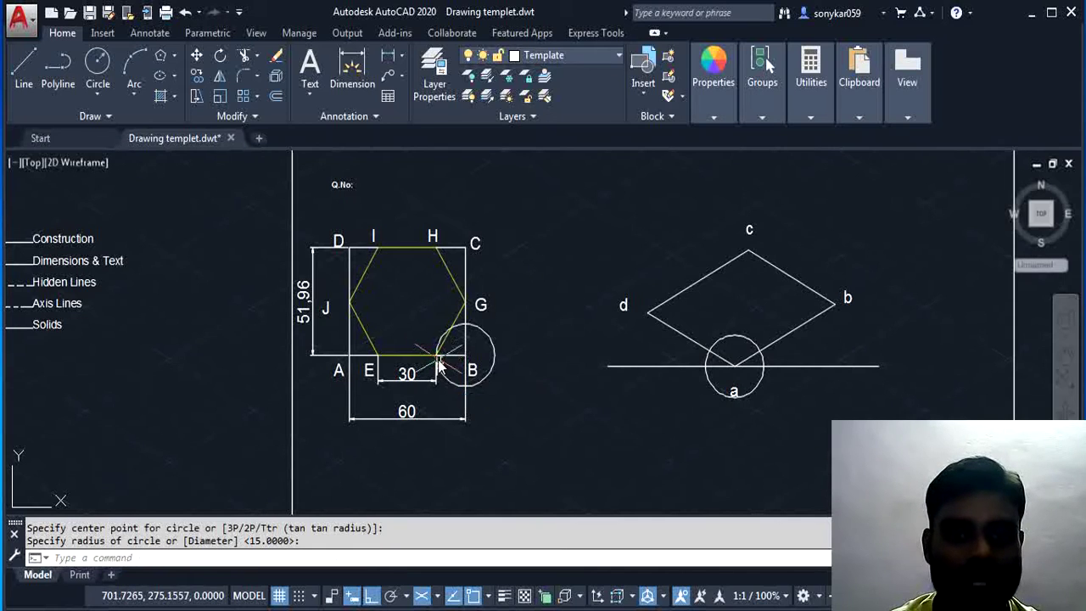
left_click(481, 329)
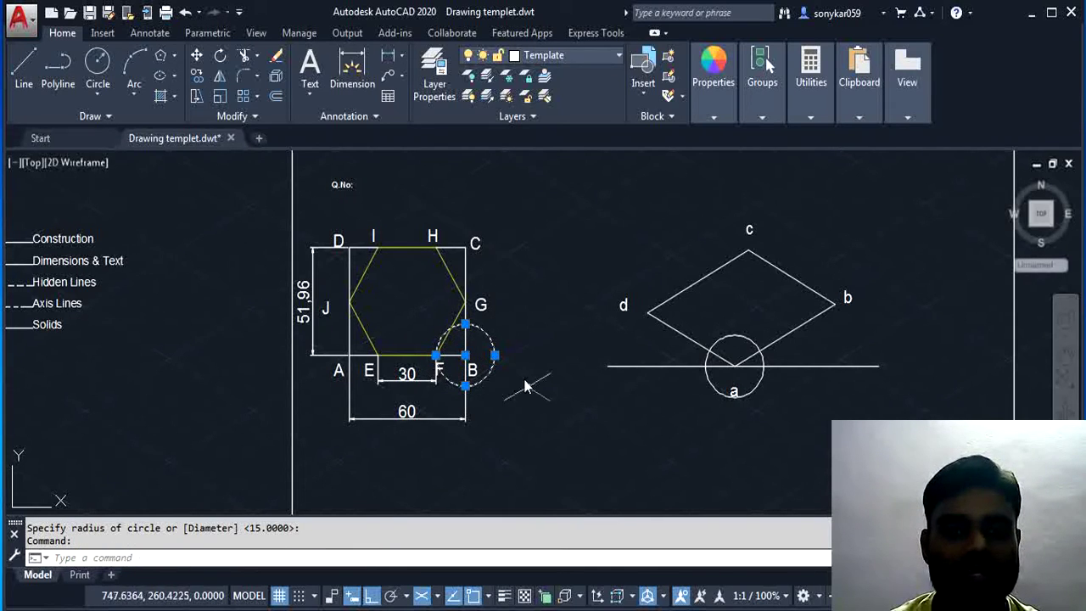
left_click(198, 56)
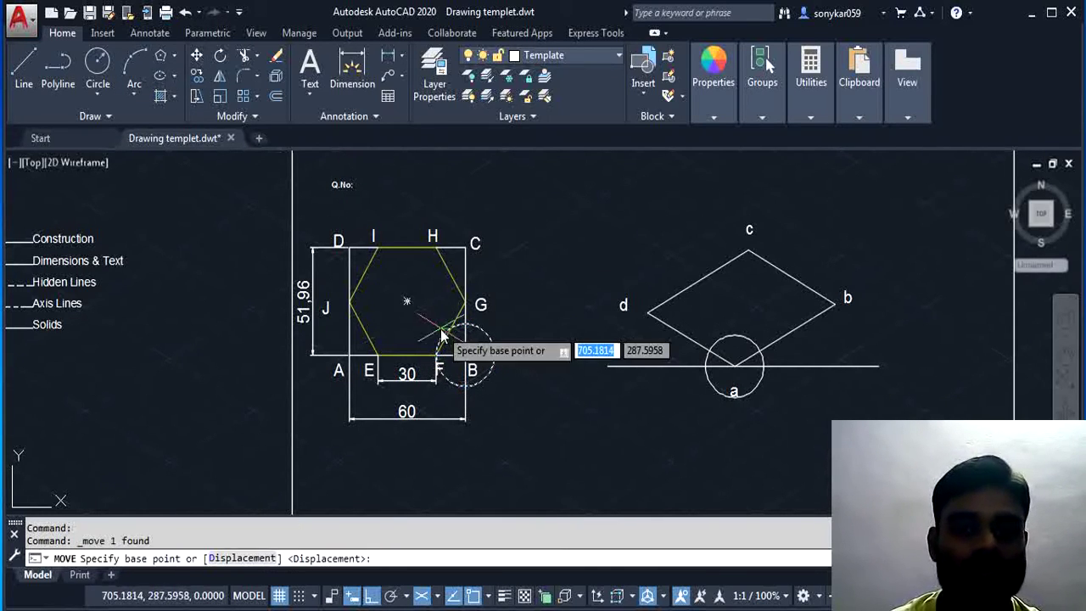
left_click(465, 354)
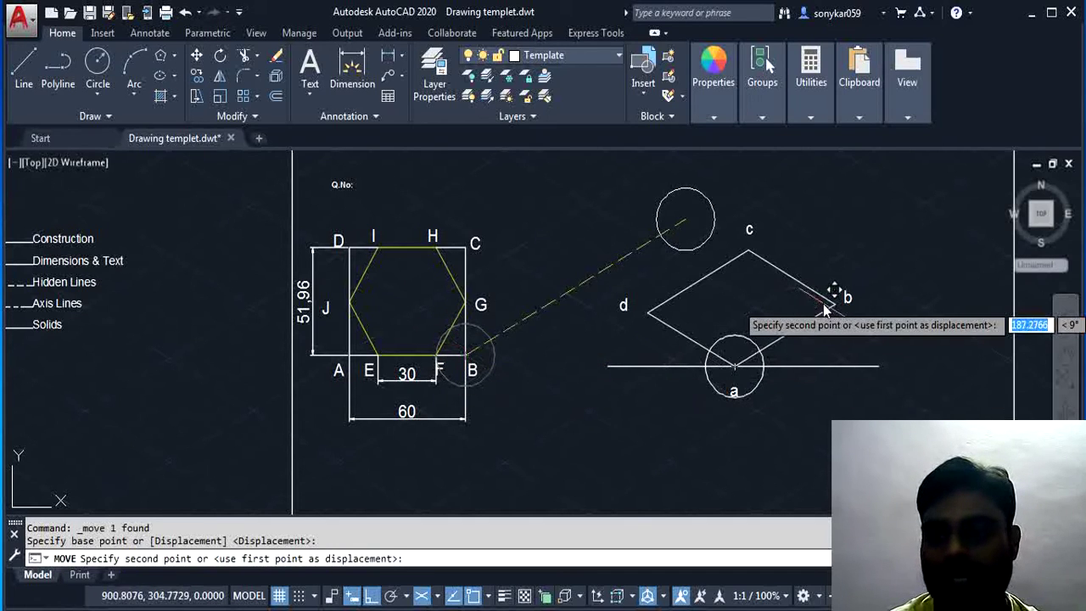
left_click(832, 310)
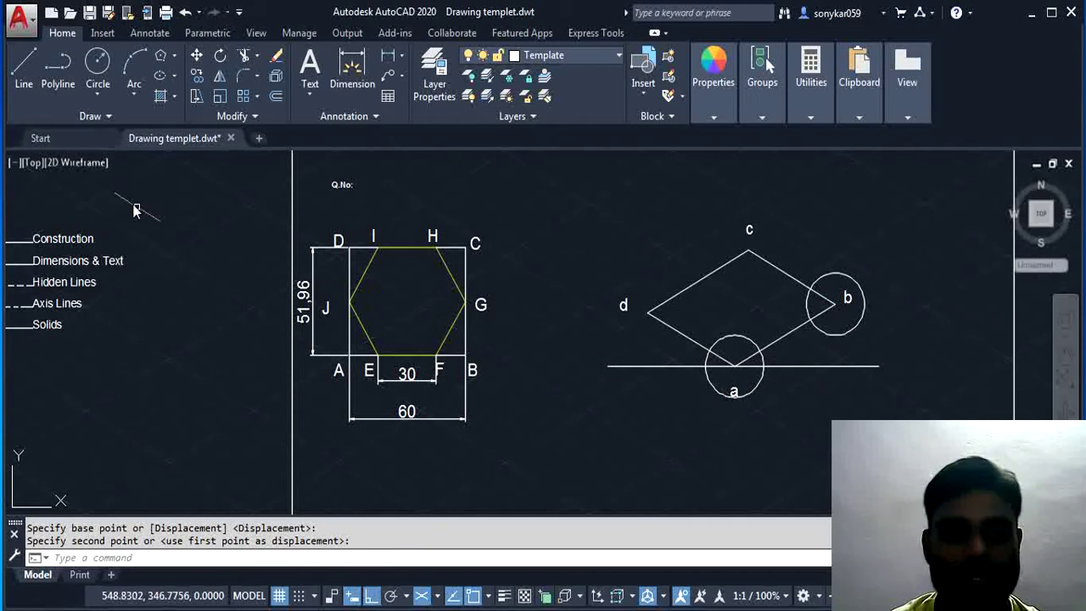
- Cancel the leftover command and expand the Draw panel's extra tools
left_click(91, 116)
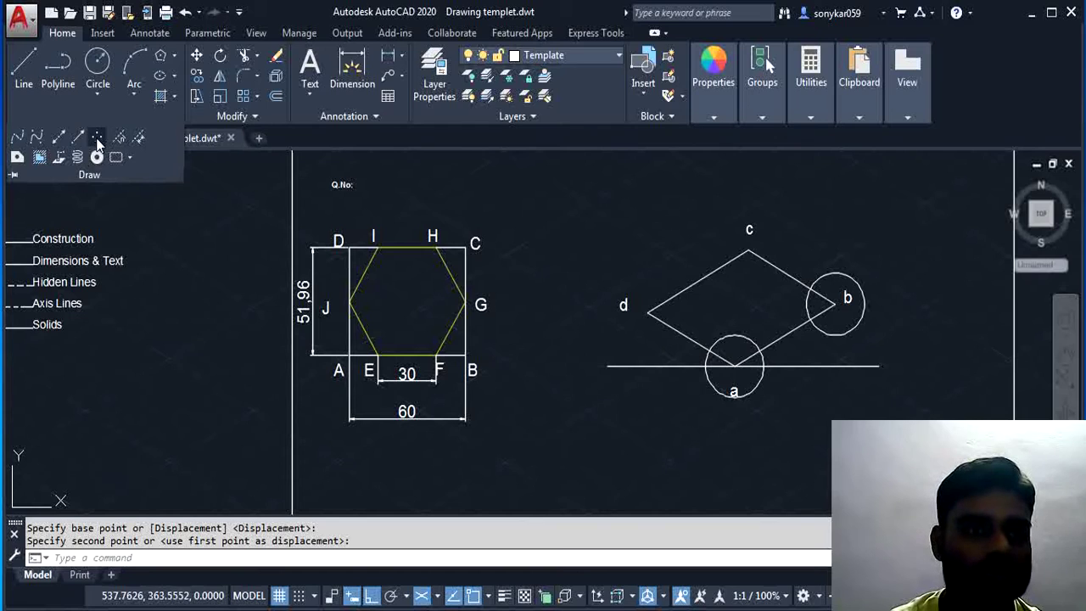
key("Escape")
left_click(97, 120)
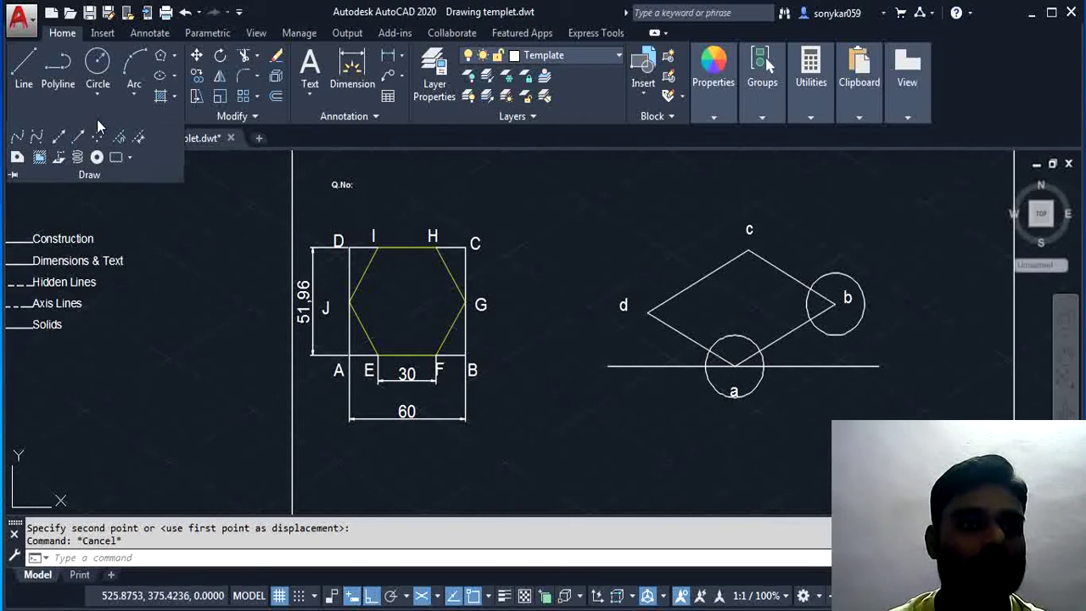
key("Escape")
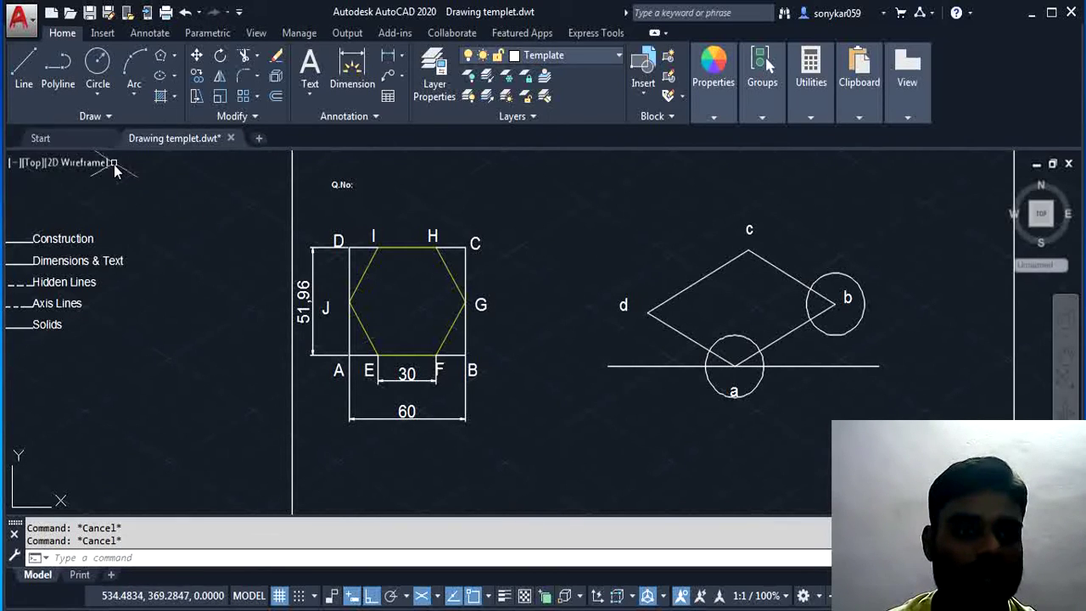
left_click(100, 117)
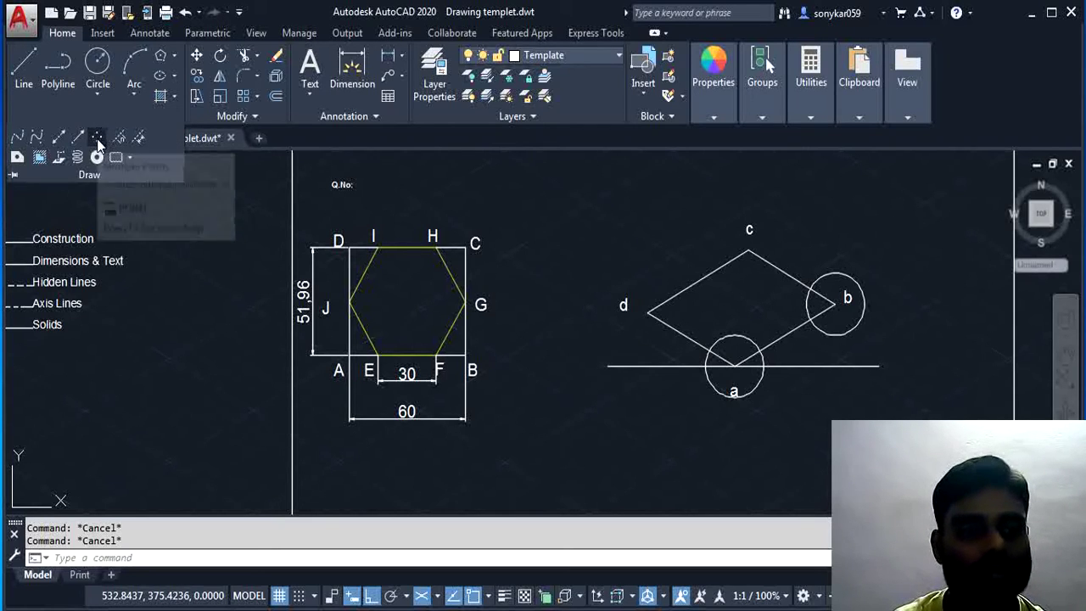
- Place a point where edge ab crosses the circles at a and b
left_click(97, 139)
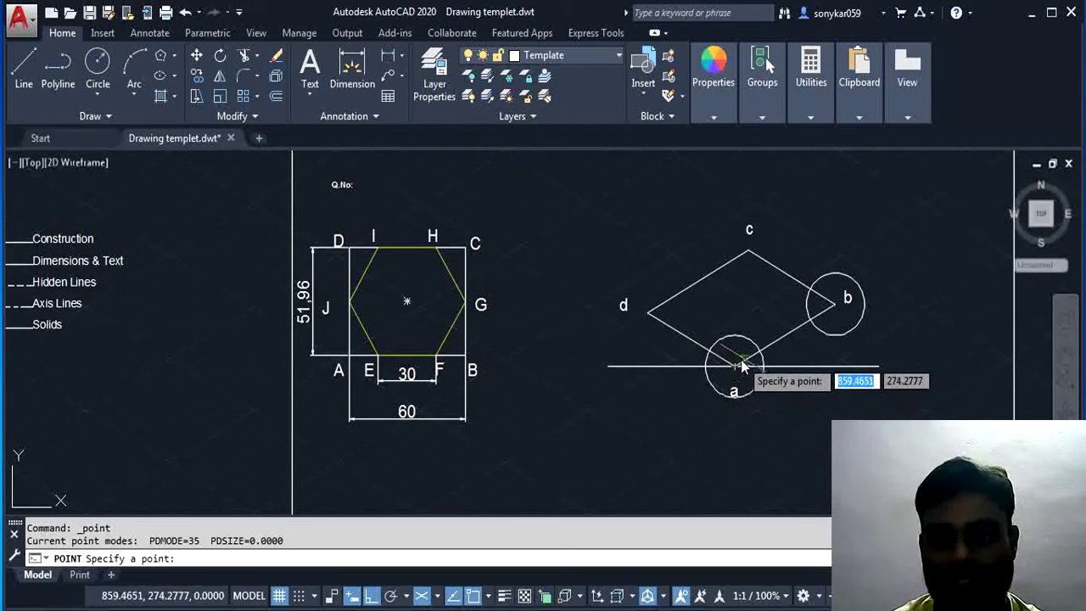
left_click(810, 320)
key("Escape")
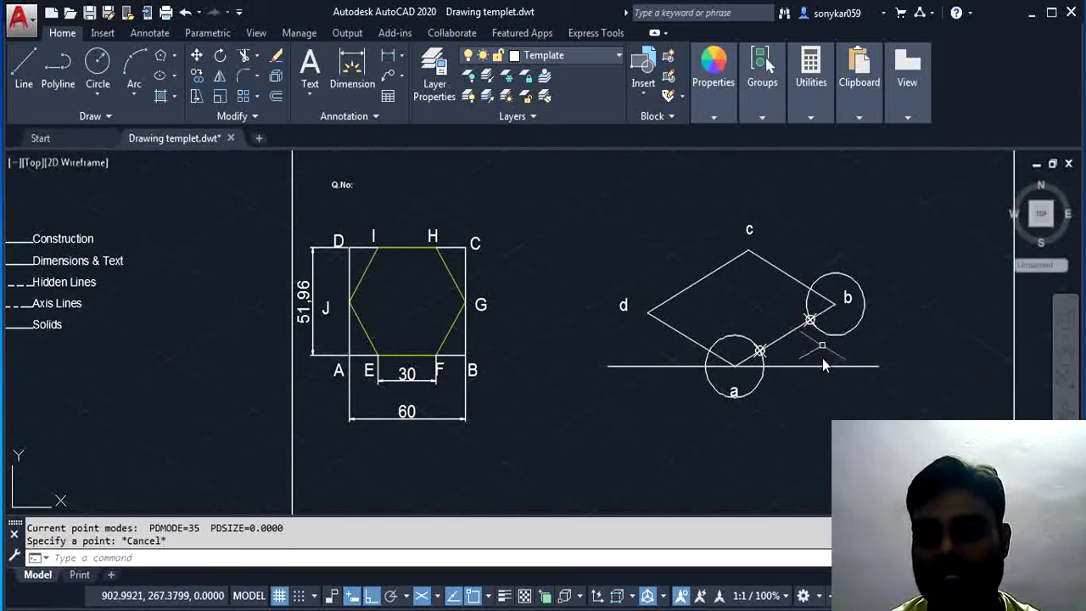
- Erase the helper circles at b and a
left_click(845, 275)
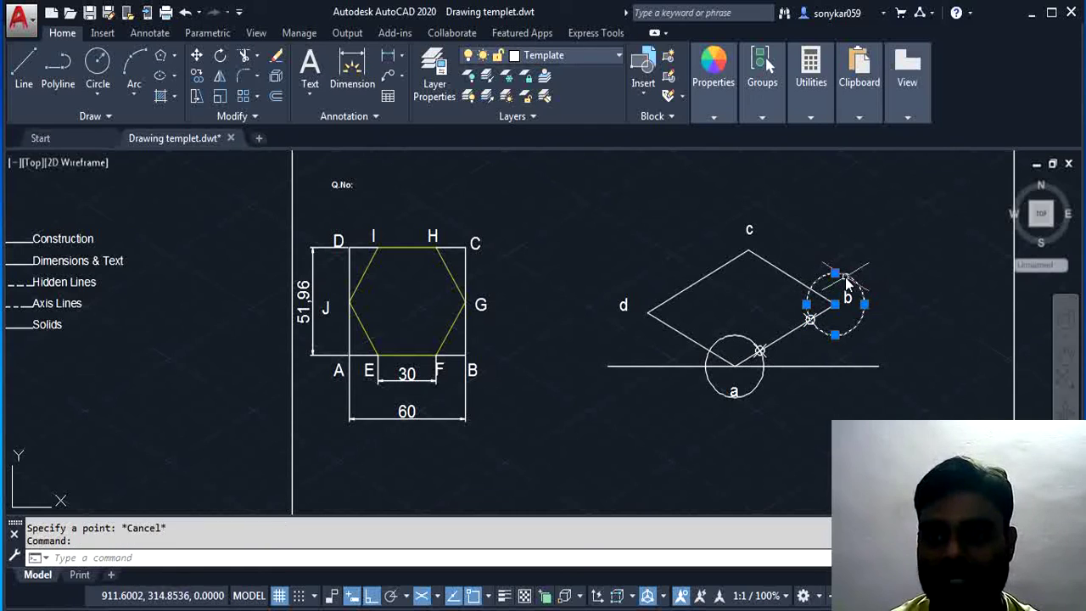
key("Delete")
left_click(721, 339)
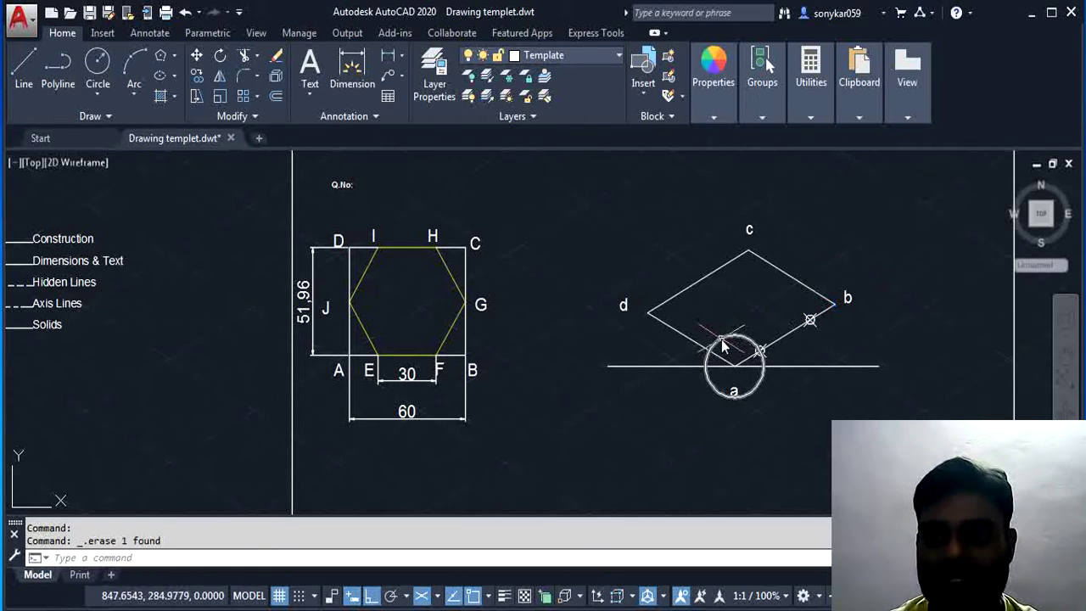
key("Delete")
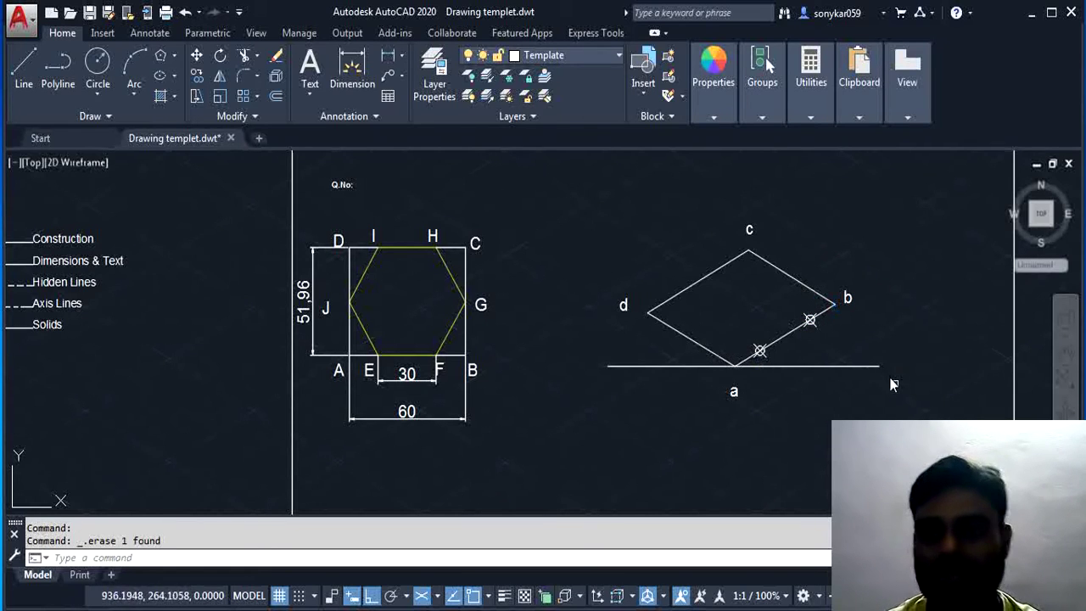
- Draw a circle at corner B through G and move it to centre on point b
left_click(100, 94)
left_click(116, 124)
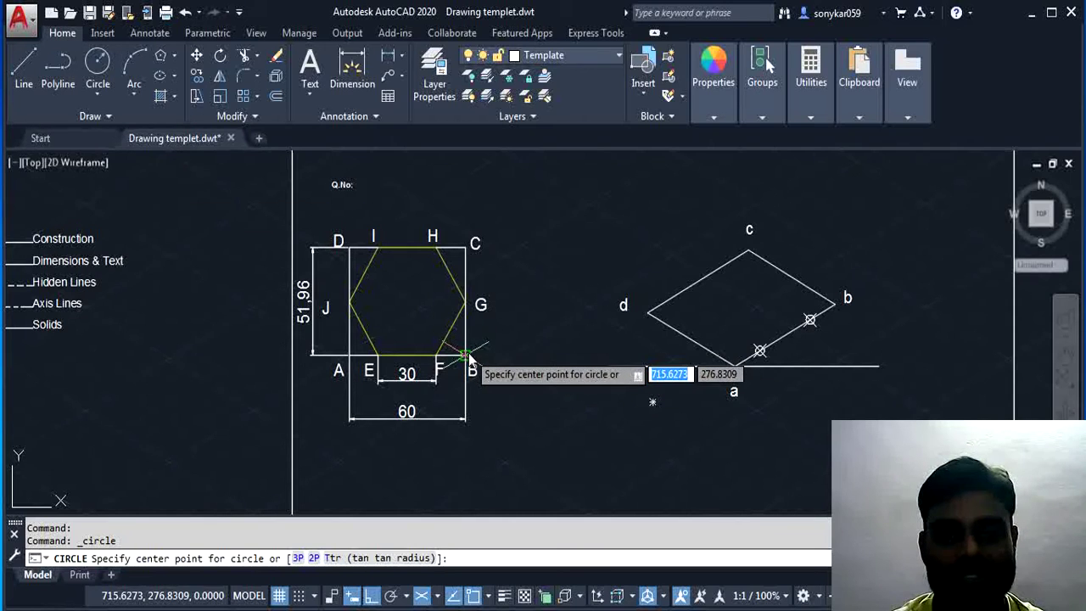
left_click(408, 301)
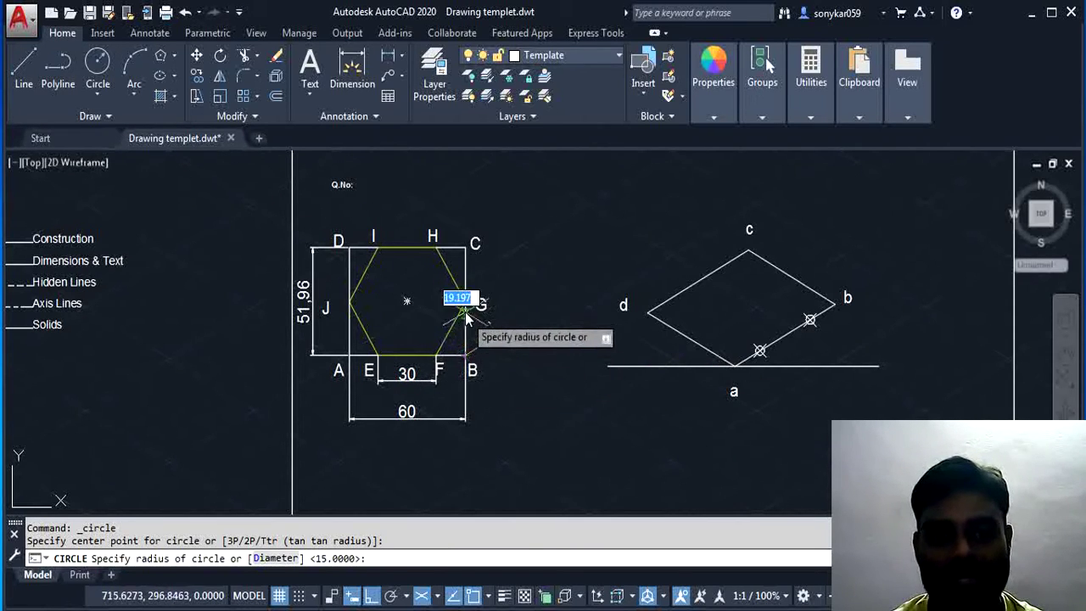
left_click(480, 305)
left_click(509, 331)
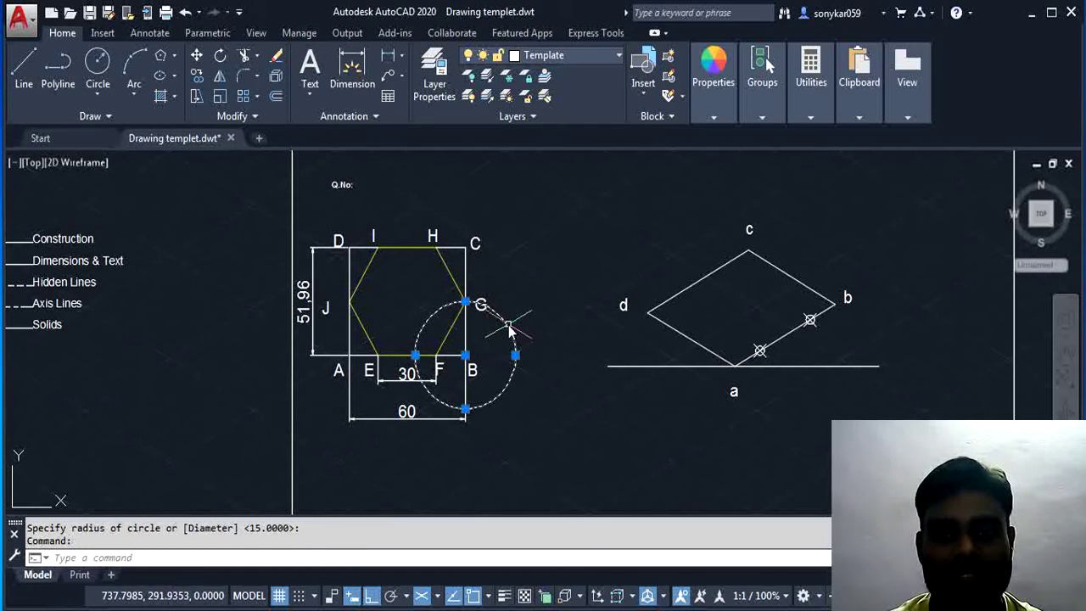
left_click(196, 56)
left_click(465, 355)
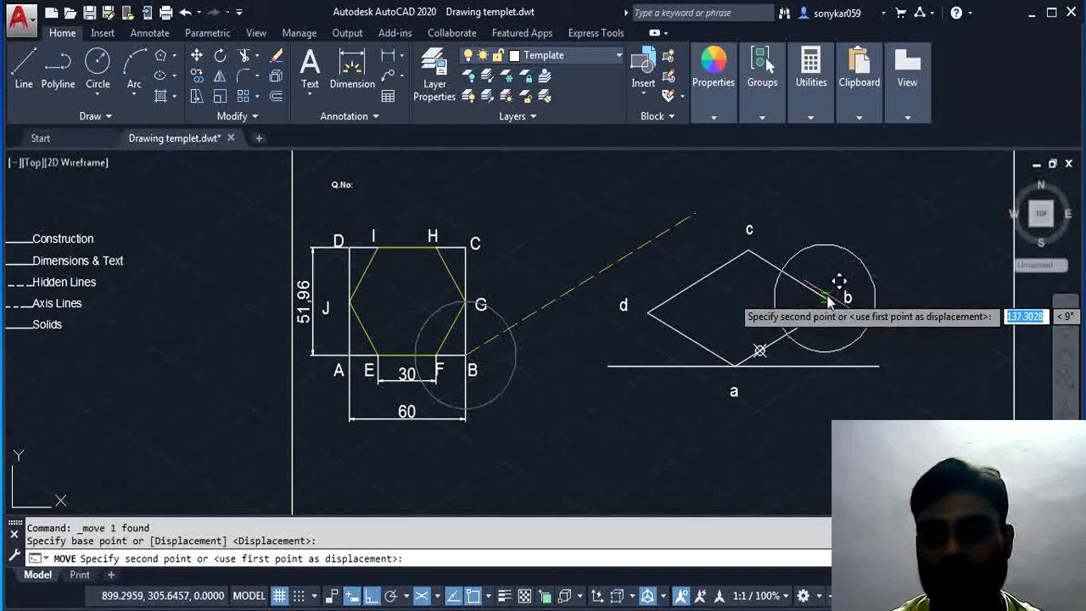
left_click(835, 303)
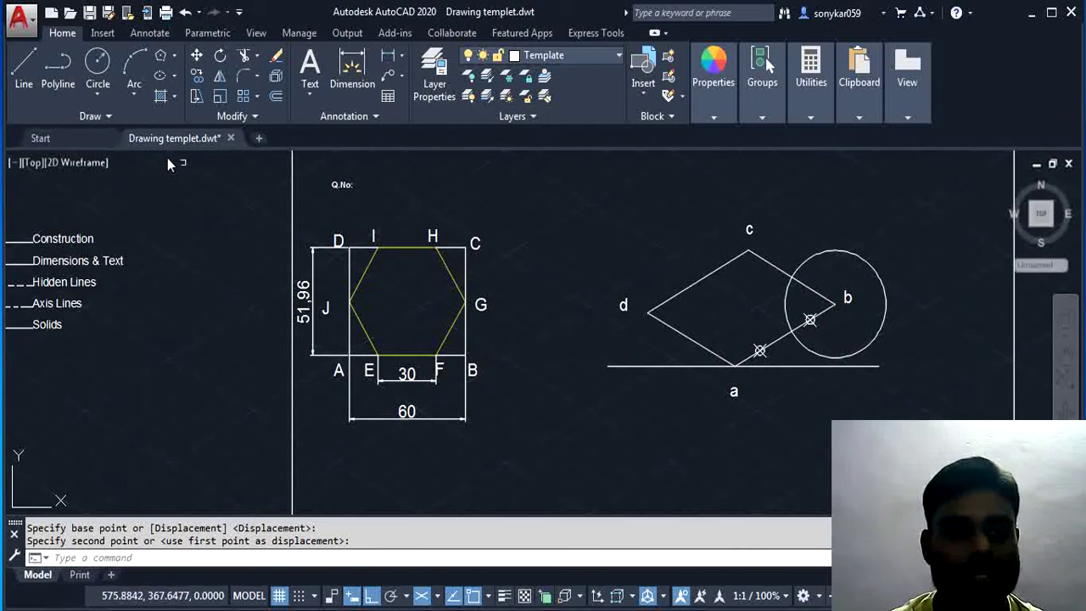
- Mark the circle's intersection with edge bc with a point, then erase the circle
left_click(90, 116)
left_click(97, 137)
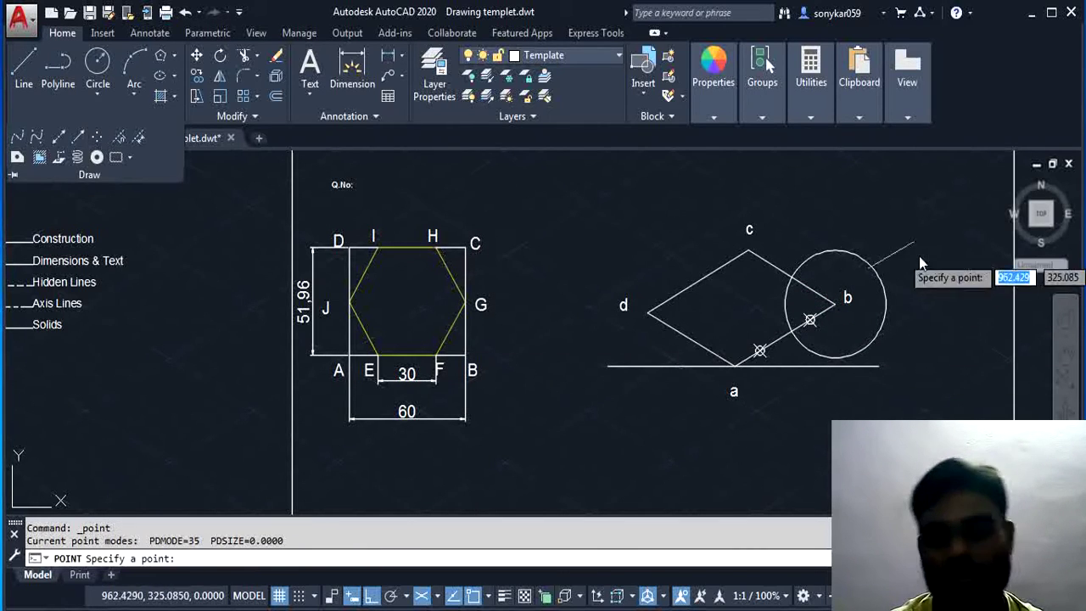
left_click(791, 280)
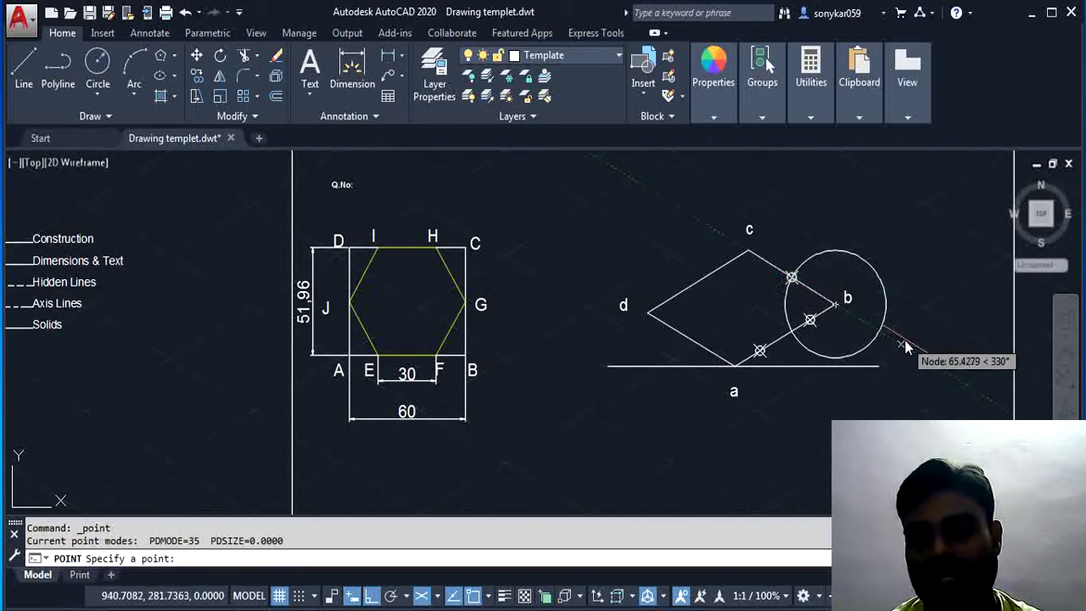
key("Escape")
left_click(873, 272)
key("Delete")
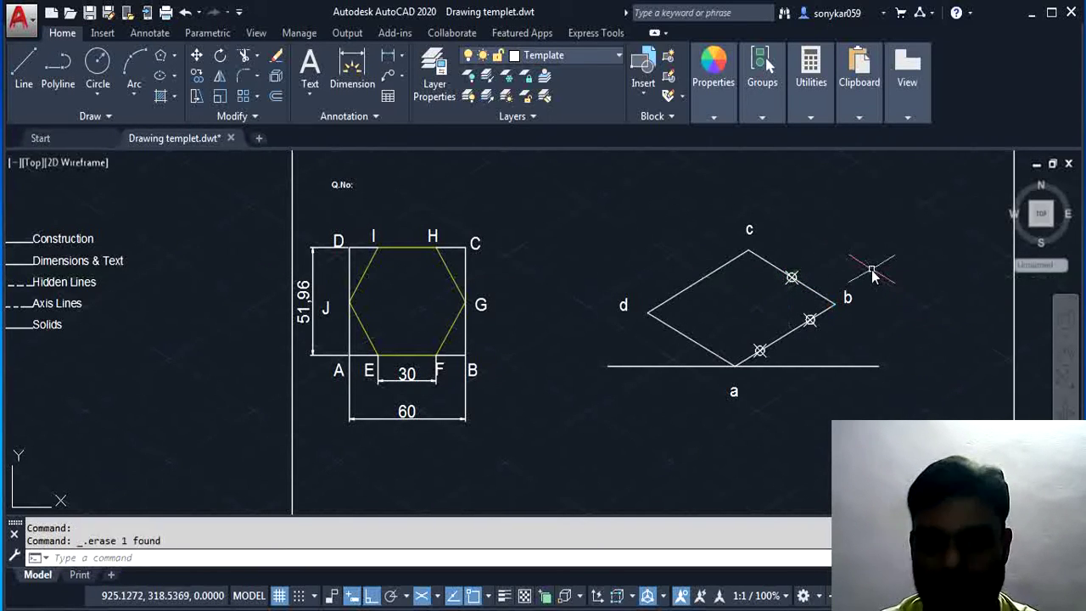
- Draw a circle at corner C with radius to H and move it to vertex c
left_click(101, 95)
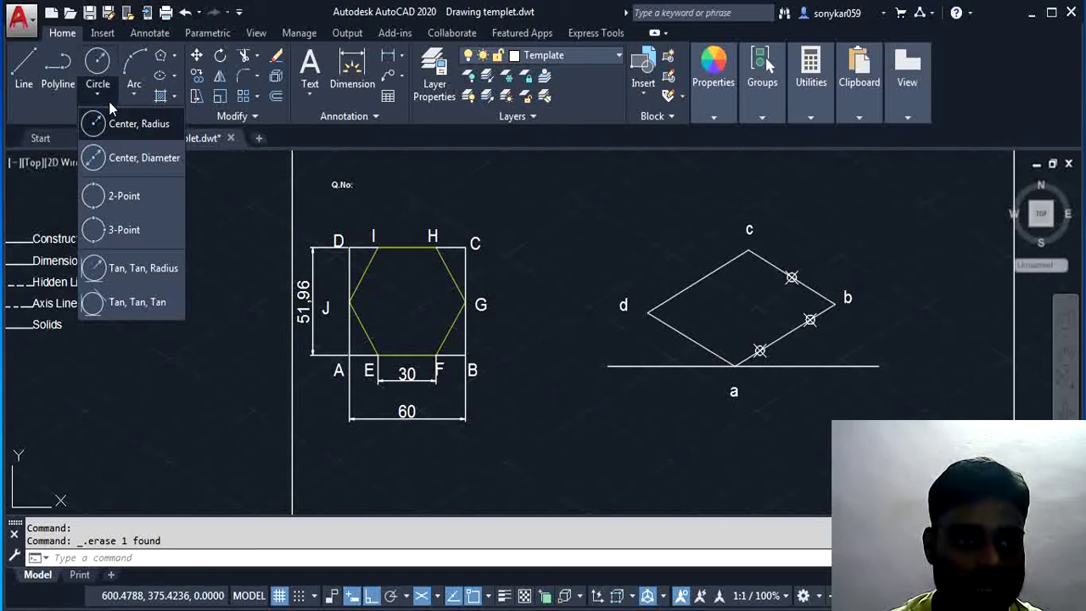
left_click(114, 124)
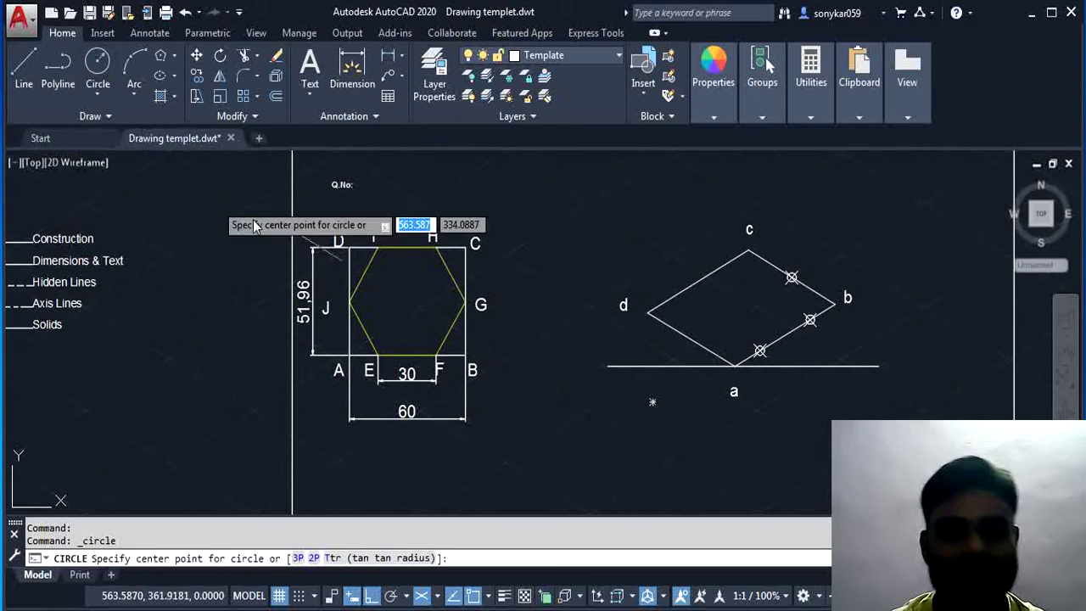
left_click(465, 248)
left_click(436, 248)
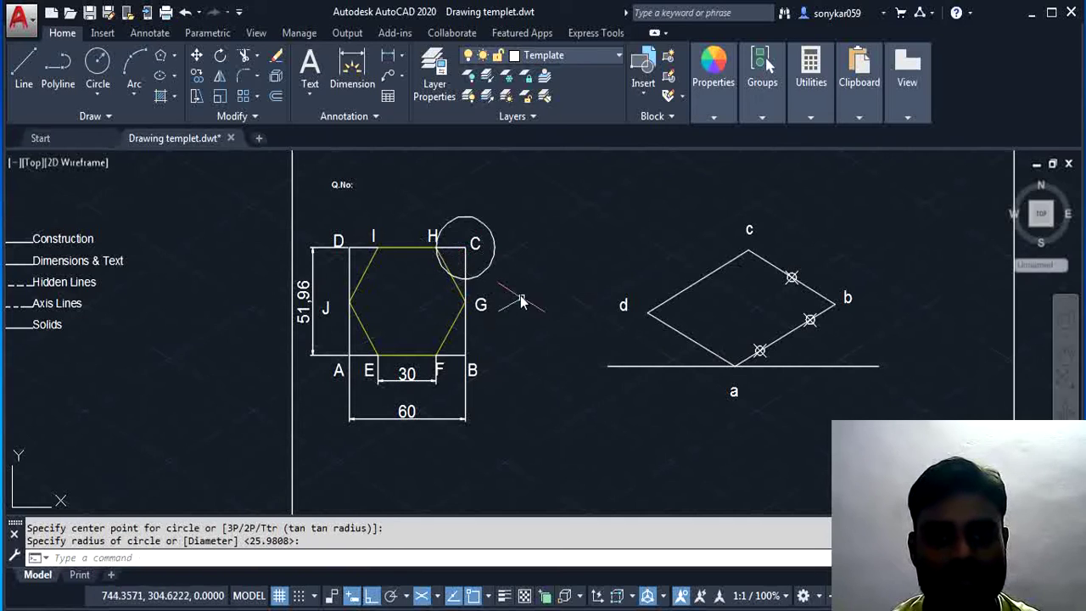
left_click(495, 242)
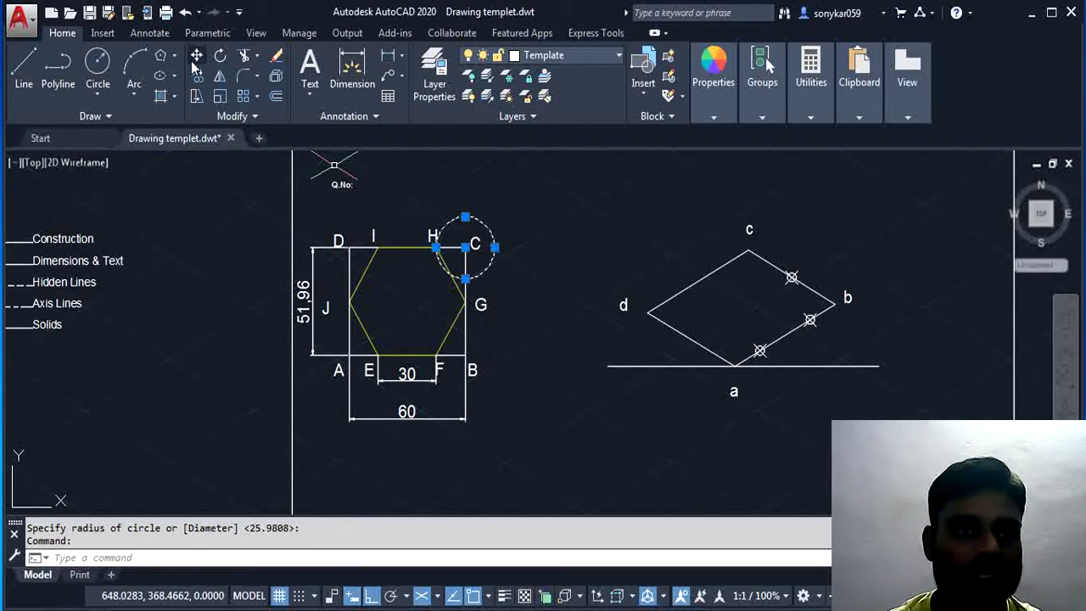
left_click(196, 59)
left_click(469, 244)
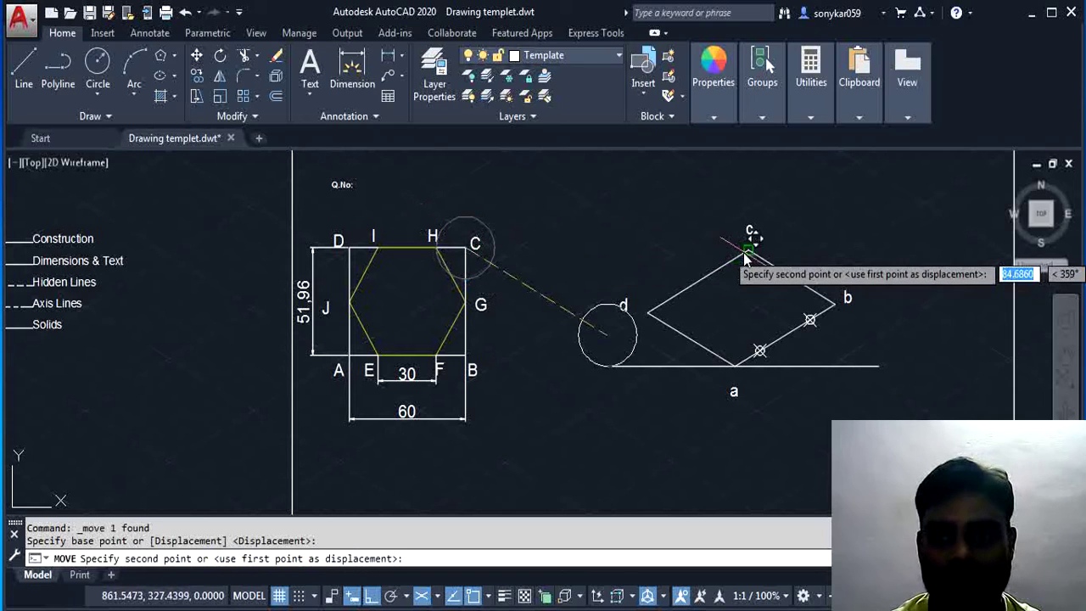
left_click(746, 254)
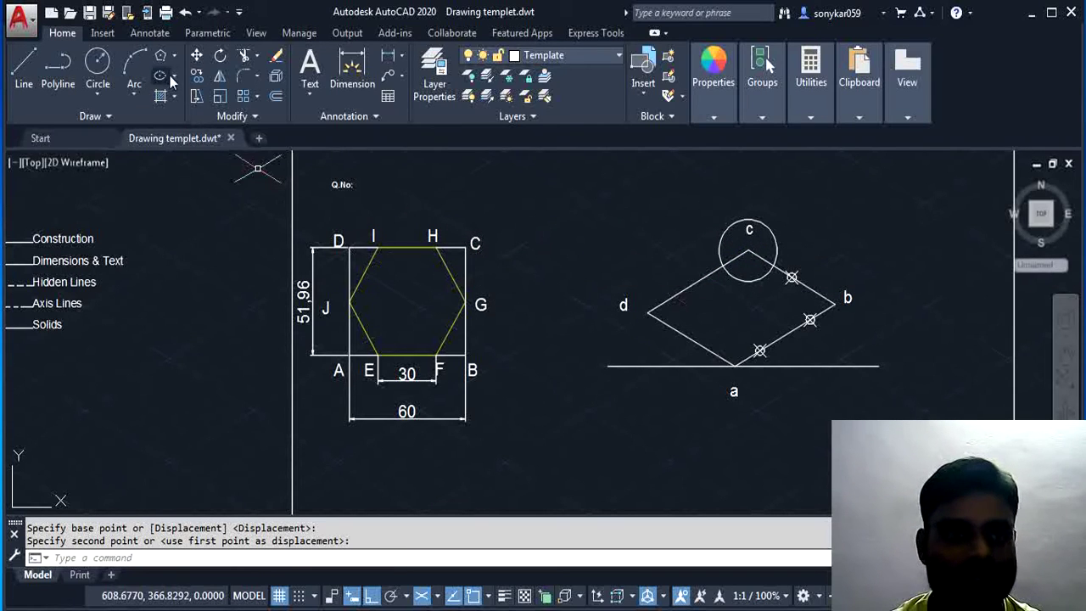
- Draw a circle at corner D with radius to I and move it to vertex d
left_click(97, 95)
left_click(119, 125)
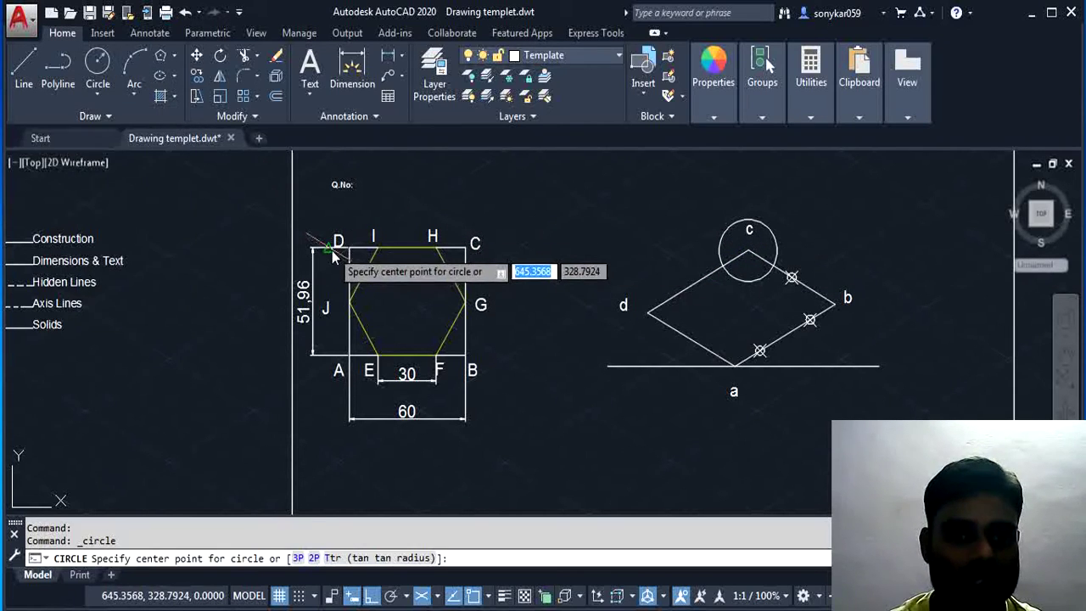
left_click(352, 249)
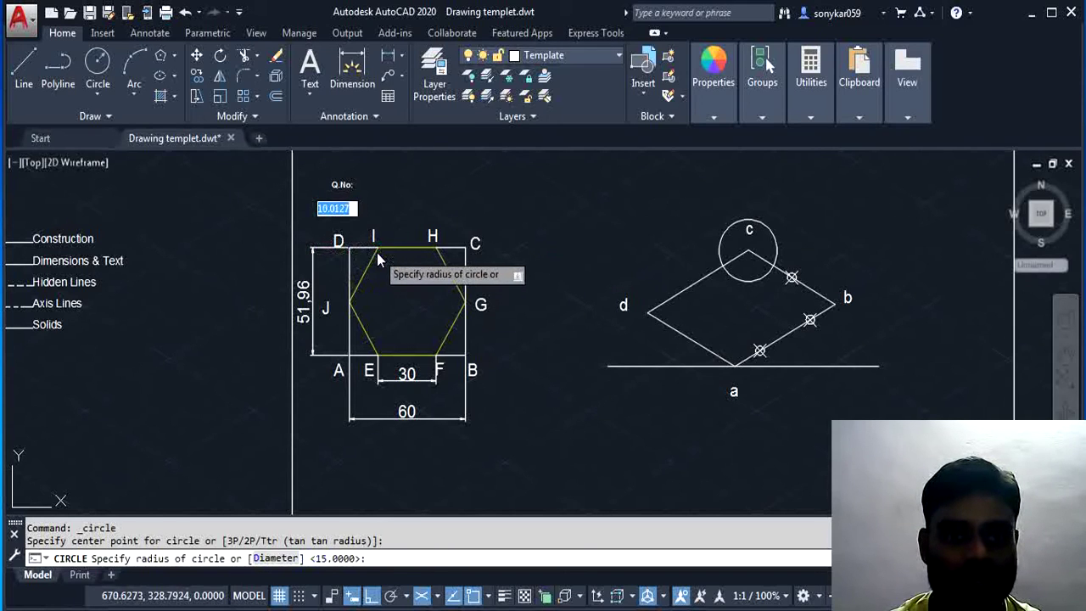
left_click(365, 231)
left_click(367, 227)
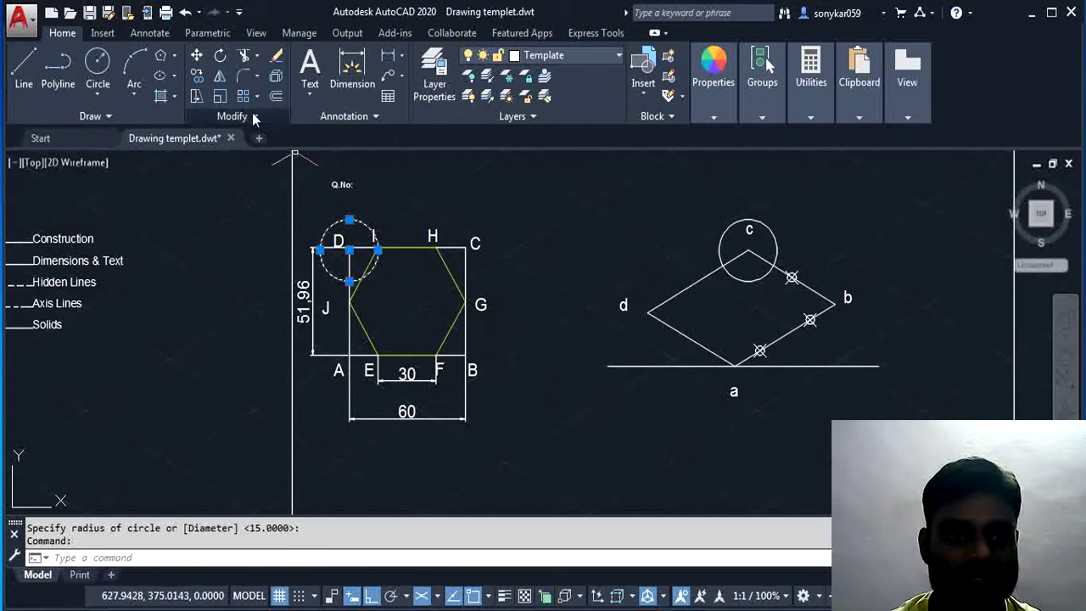
left_click(196, 56)
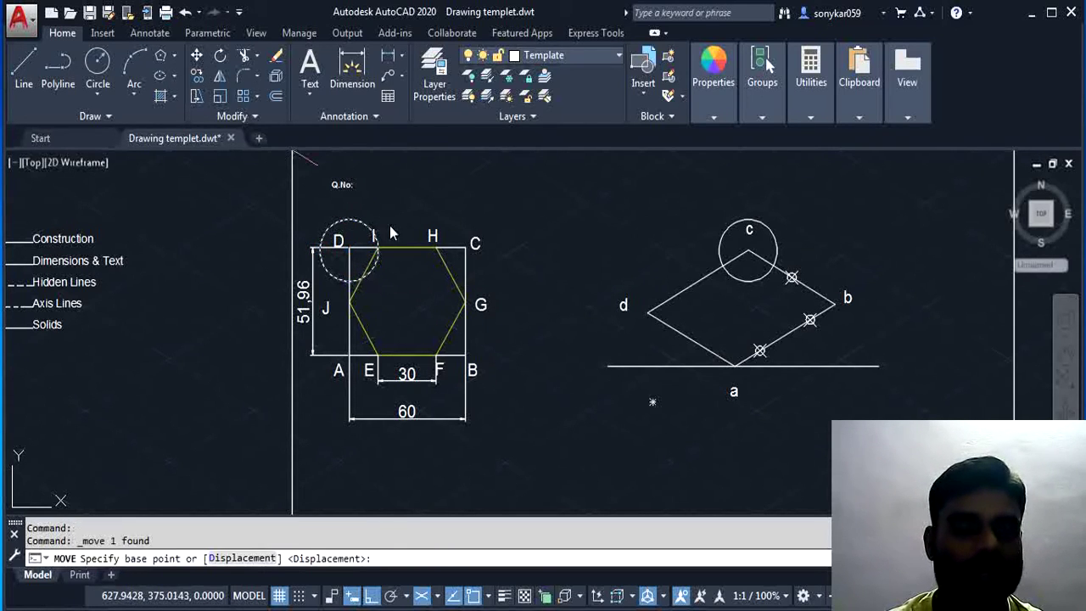
left_click(350, 250)
left_click(651, 312)
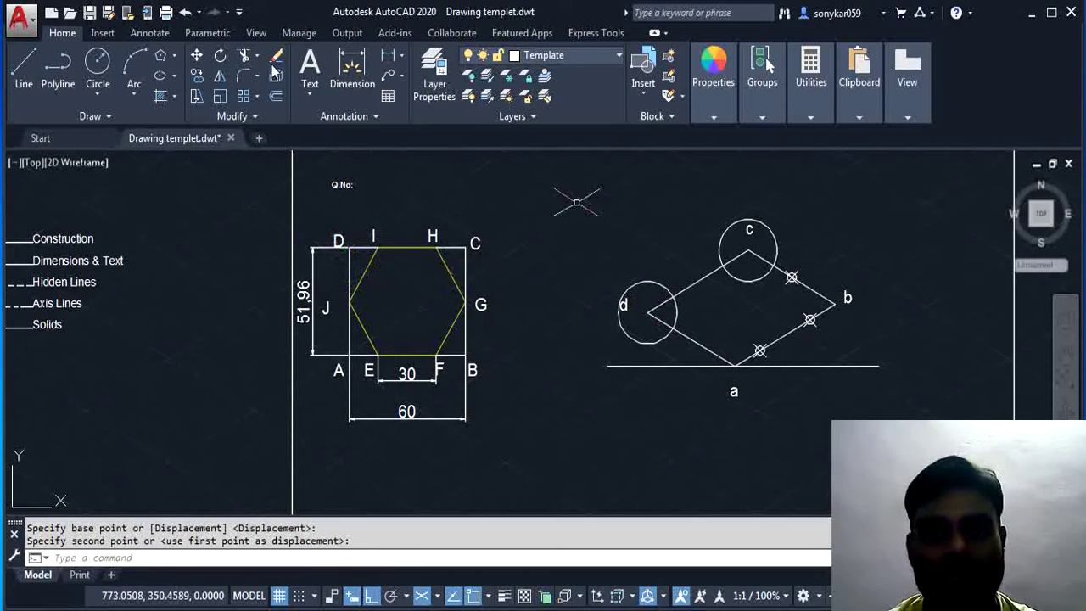
- Place two point markers where the circles at c and d cross edge cd
key("Escape")
left_click(95, 116)
left_click(96, 137)
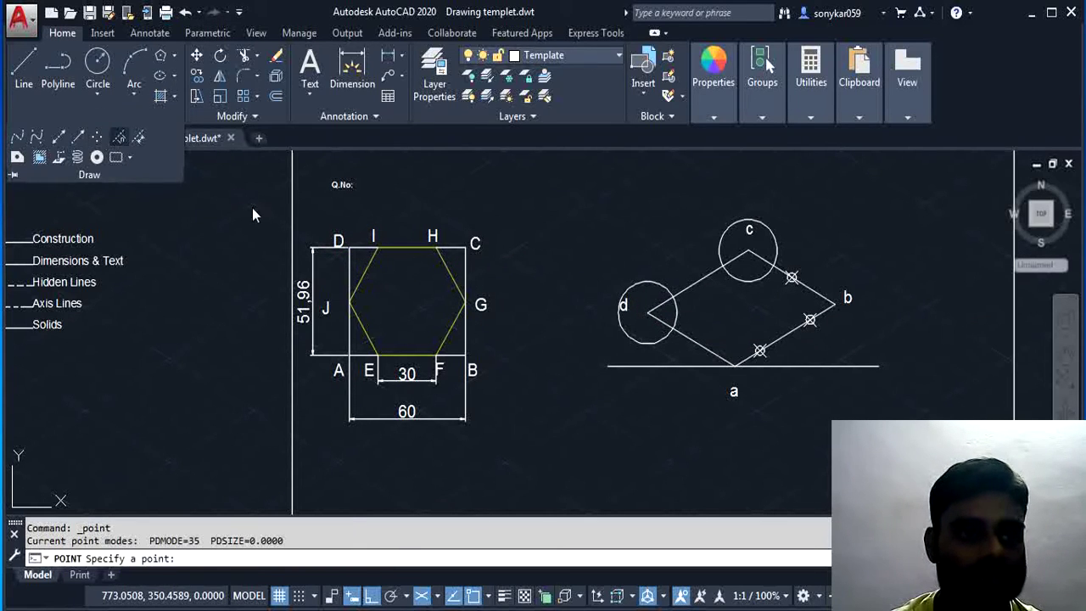
left_click(673, 297)
left_click(721, 267)
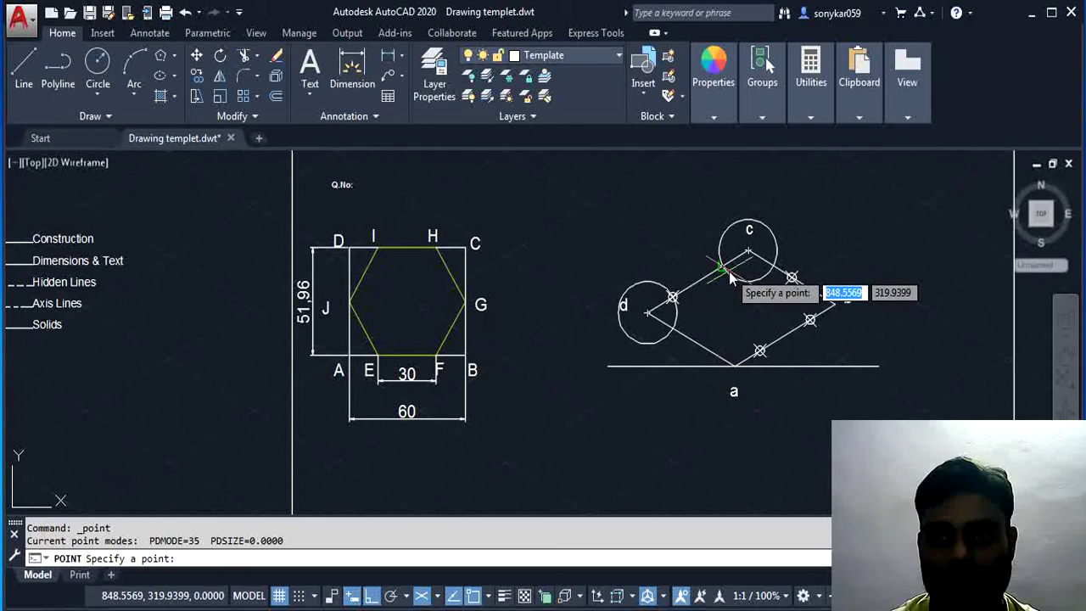
key("Escape")
- Erase the helper circles at c and d
left_click(772, 229)
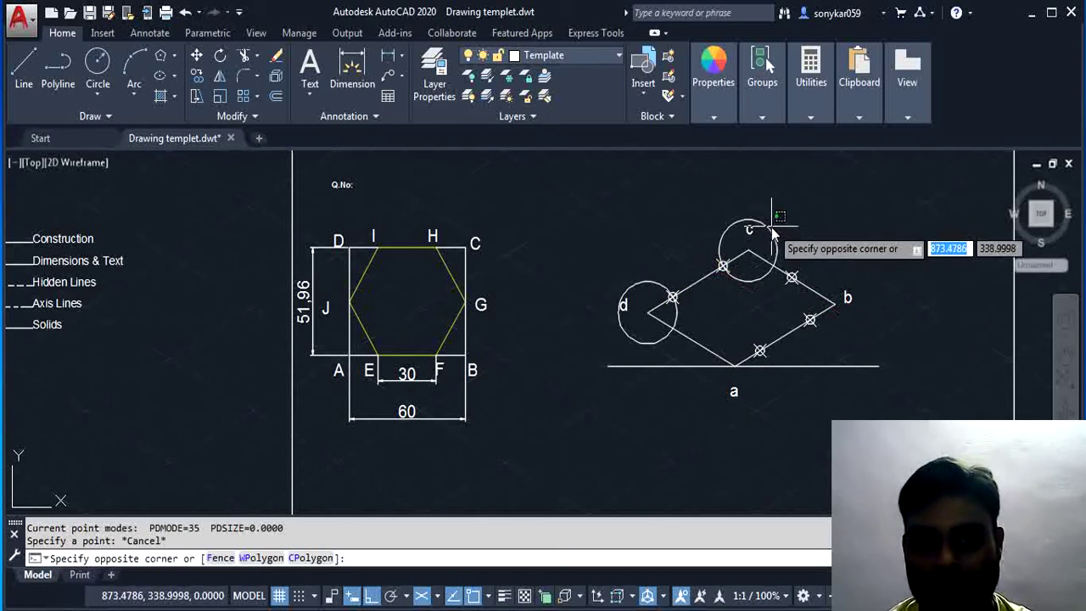
key("Escape")
left_click(774, 240)
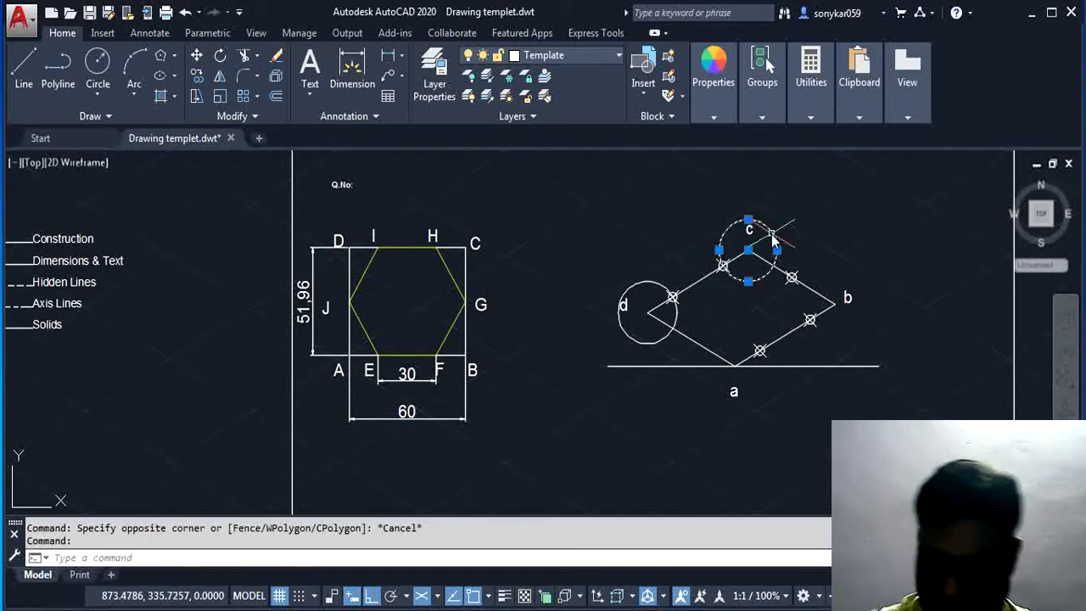
key("Delete")
left_click(629, 293)
key("Delete")
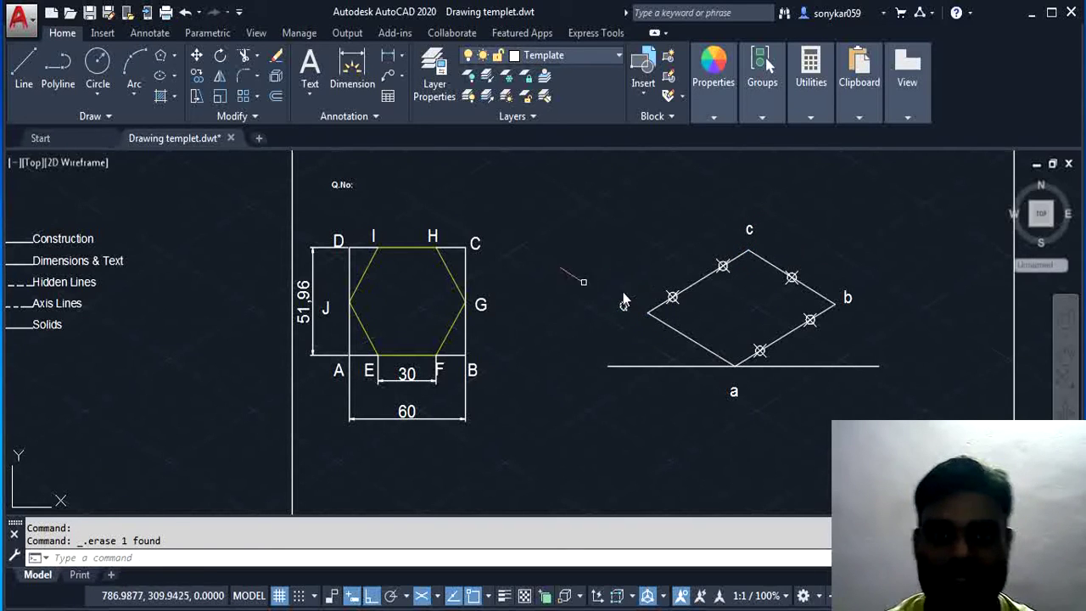
- Draw a circle centred at corner D with radius DJ
left_click(97, 85)
left_click(95, 121)
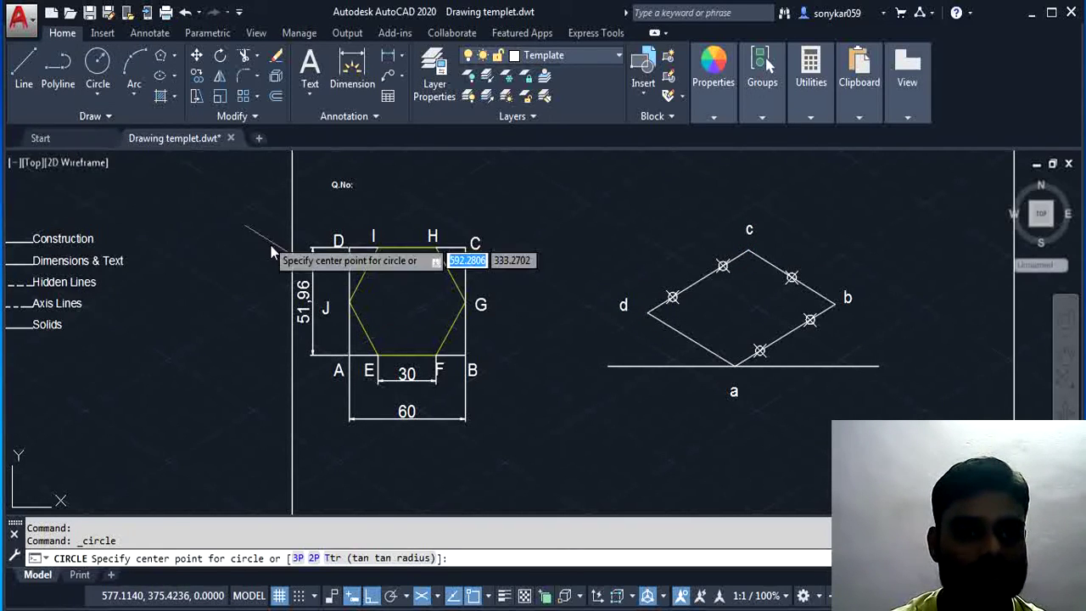
left_click(351, 248)
left_click(343, 312)
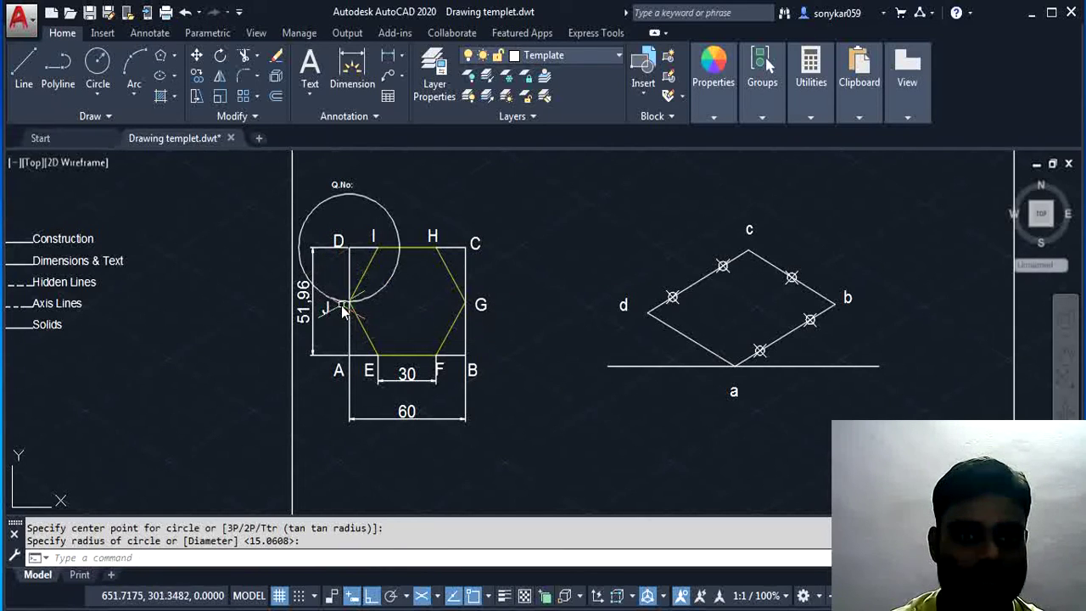
- Move the circle from its centre so it is centred on vertex d, redoing a wrong move
left_click(367, 204)
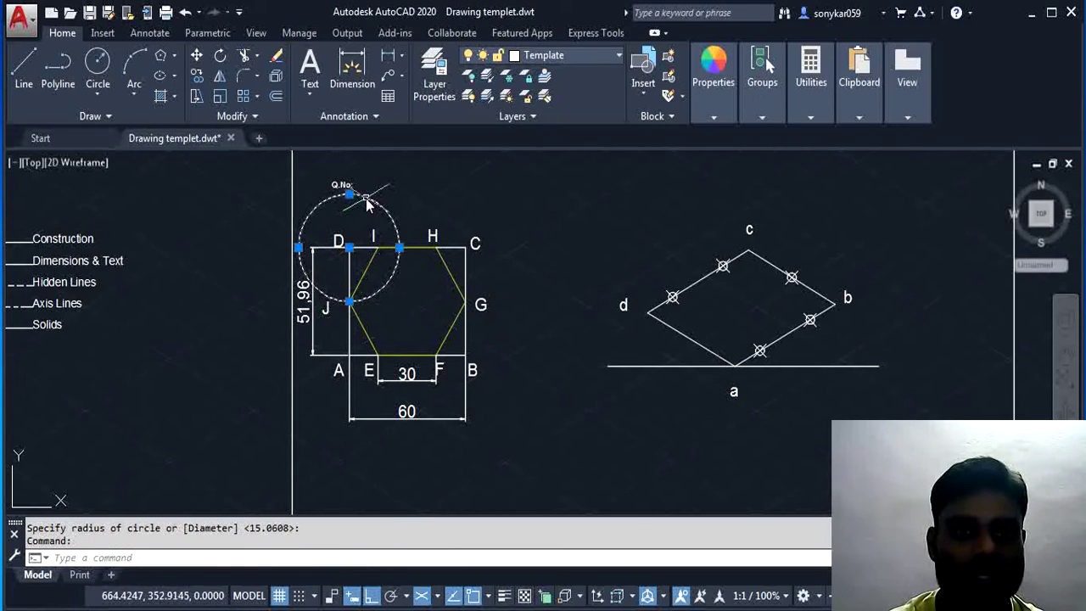
left_click(196, 57)
left_click(349, 301)
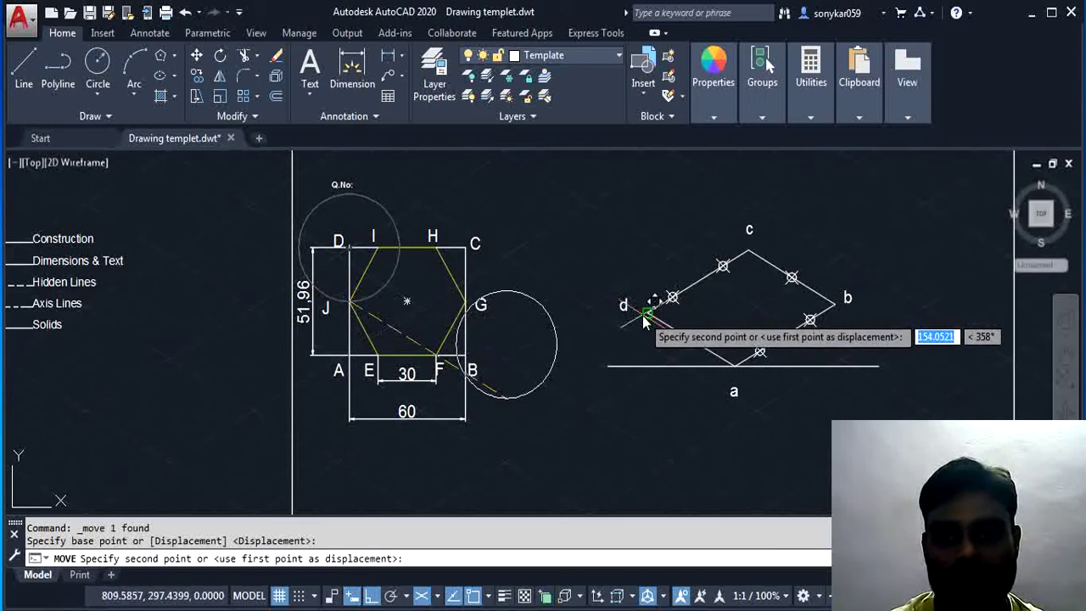
left_click(645, 317)
key("ctrl+z")
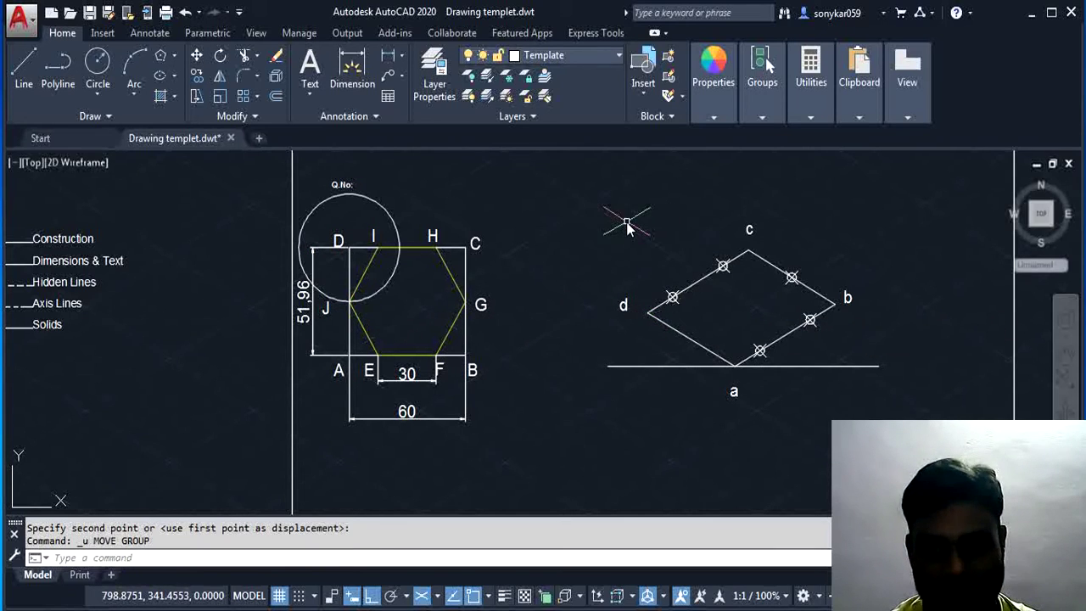
left_click(351, 197)
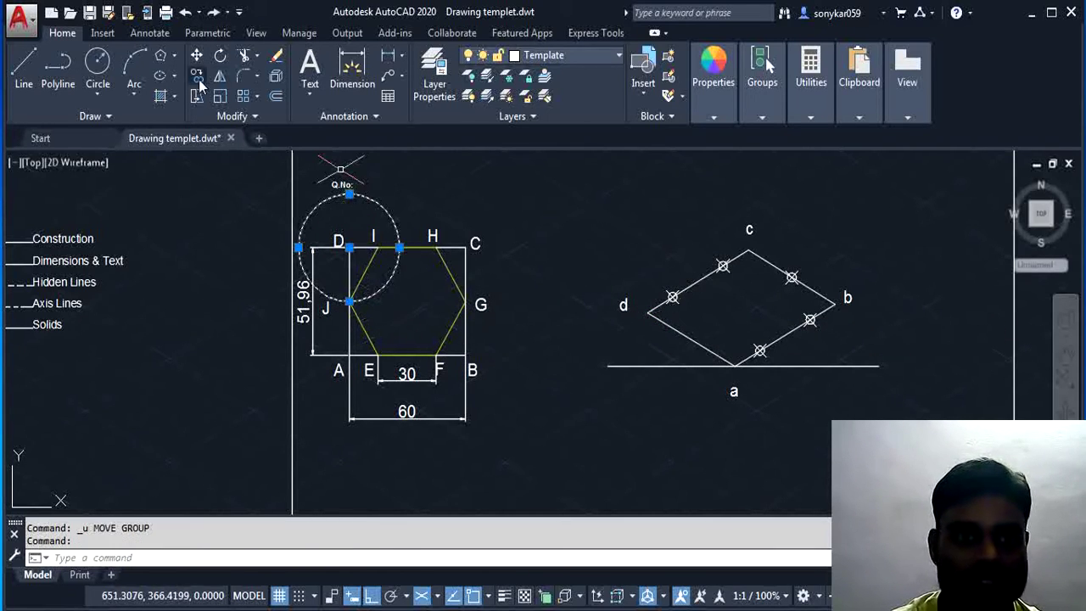
left_click(196, 55)
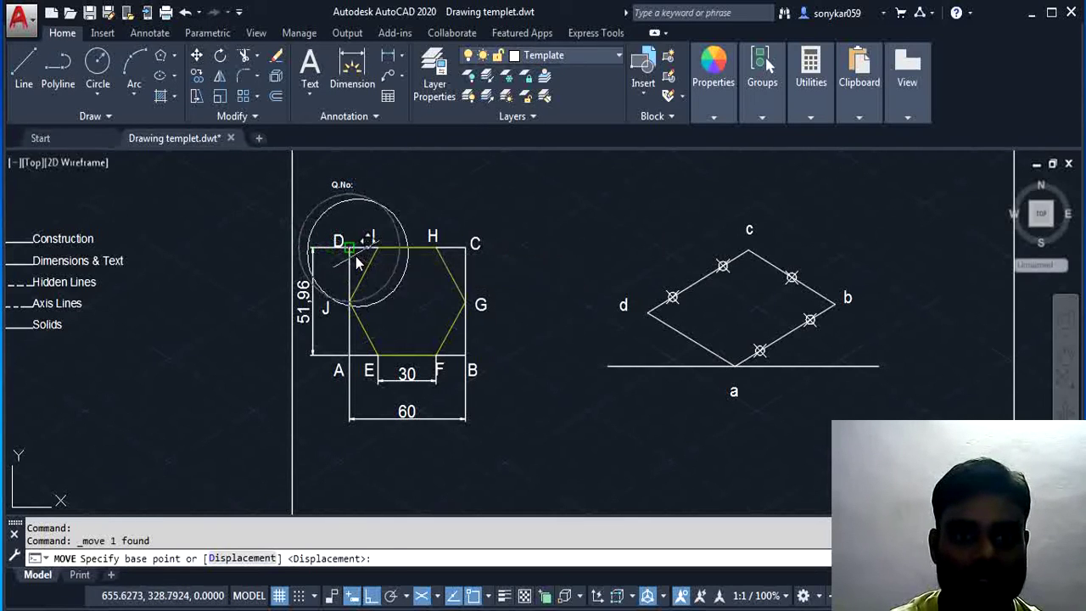
left_click(349, 248)
left_click(646, 311)
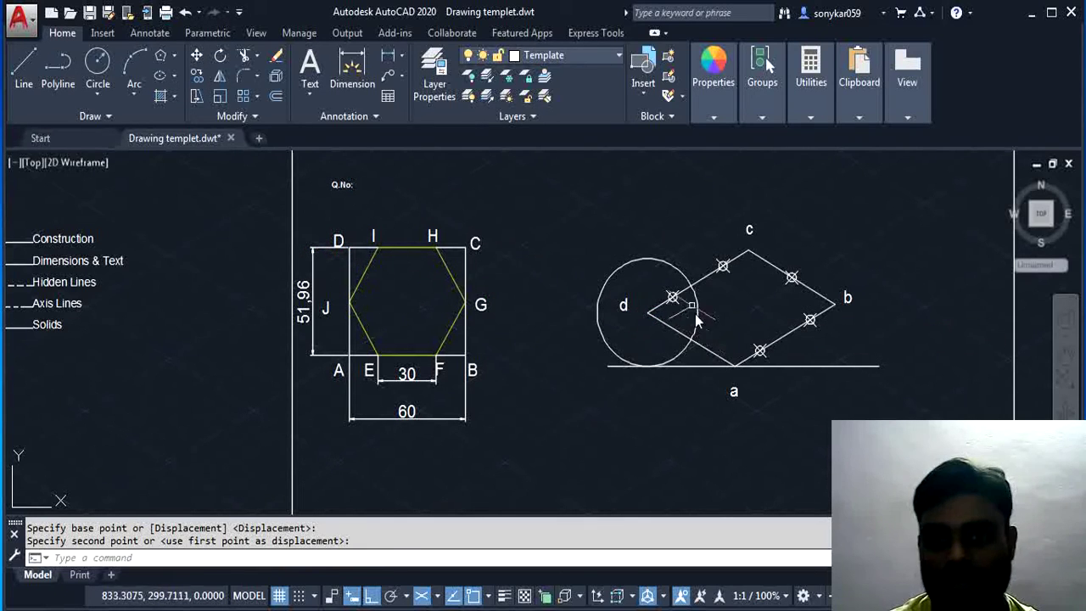
- Place a point where the circle crosses edge da, then erase the circle
left_click(94, 116)
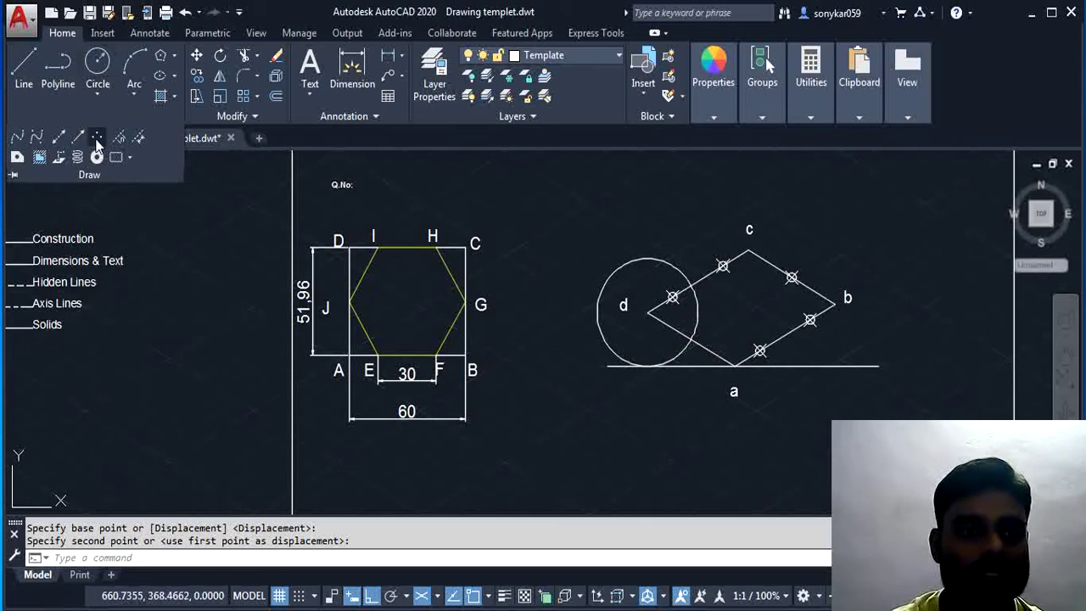
left_click(97, 141)
left_click(692, 339)
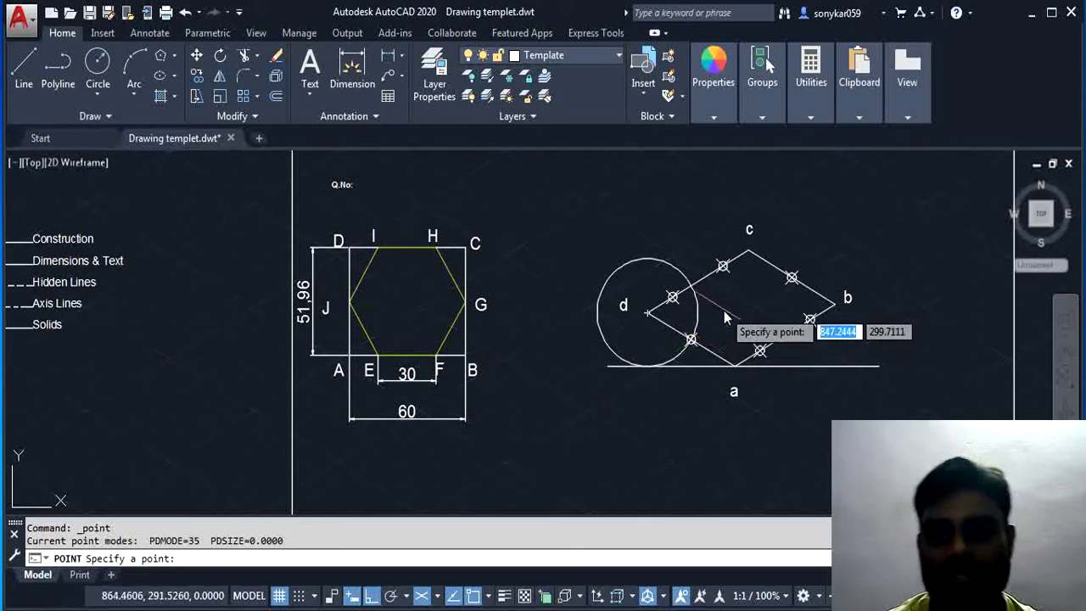
key("Escape")
left_click(685, 283)
key("Delete")
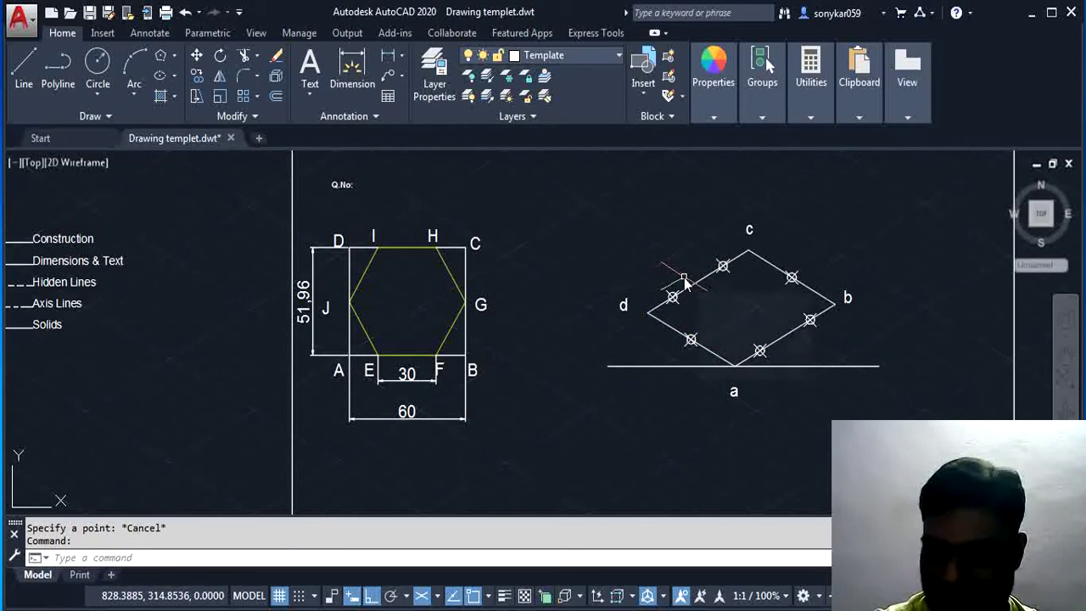
- Set the current object colour to yellow
left_click(714, 117)
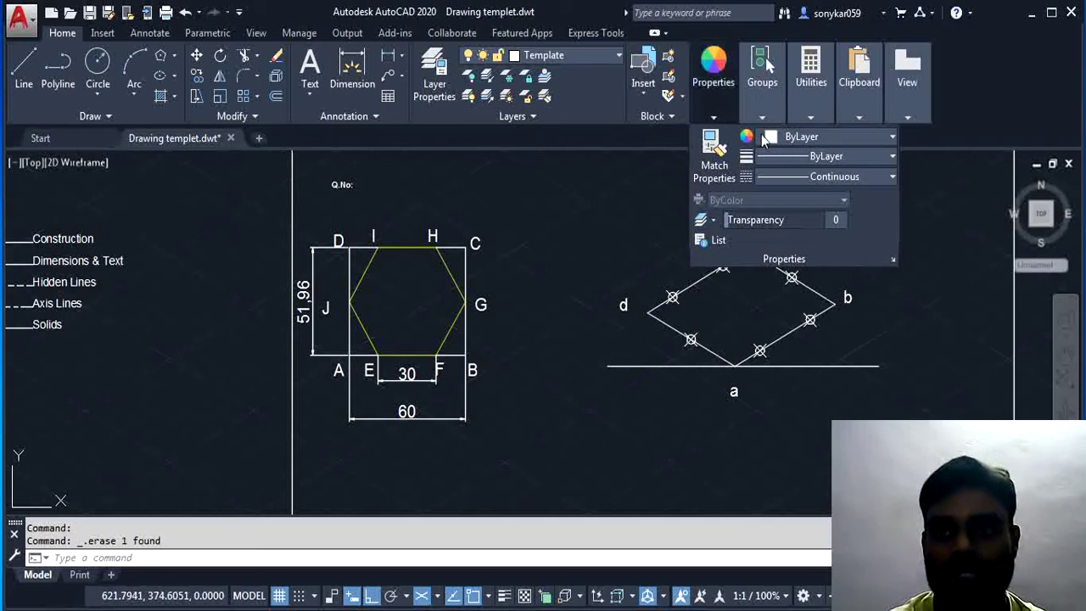
left_click(798, 136)
left_click(783, 202)
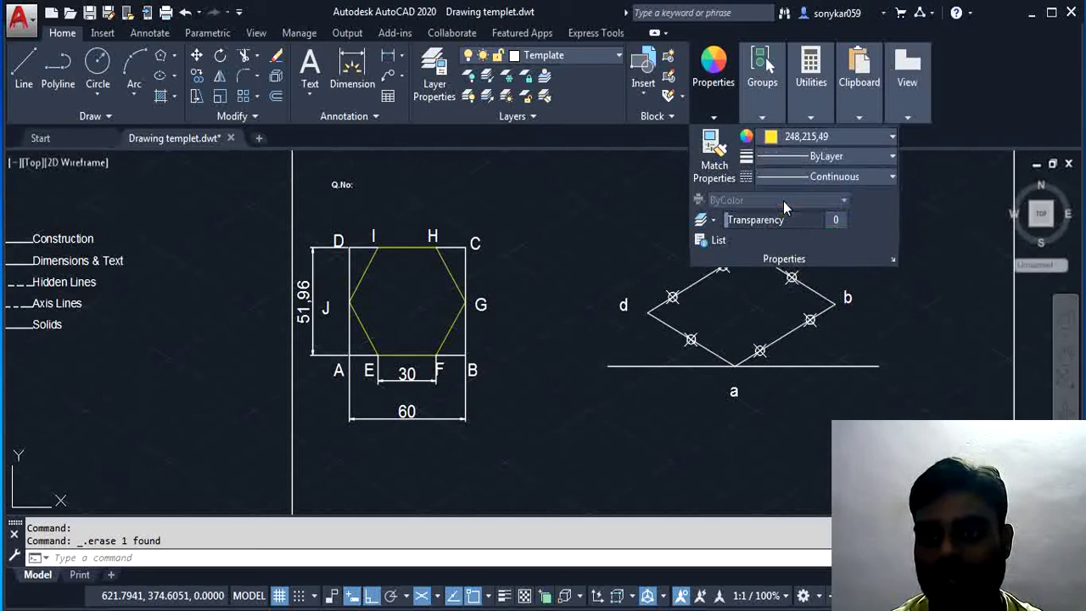
- Draw a closed line outline through the six point markers, forming the isometric hexagon
left_click(24, 72)
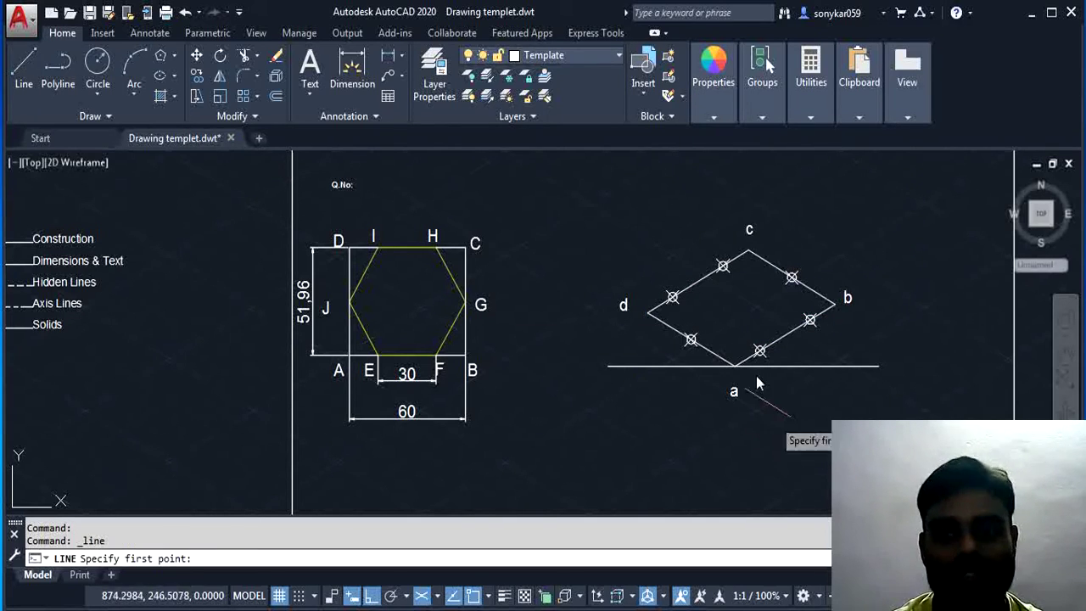
left_click(691, 339)
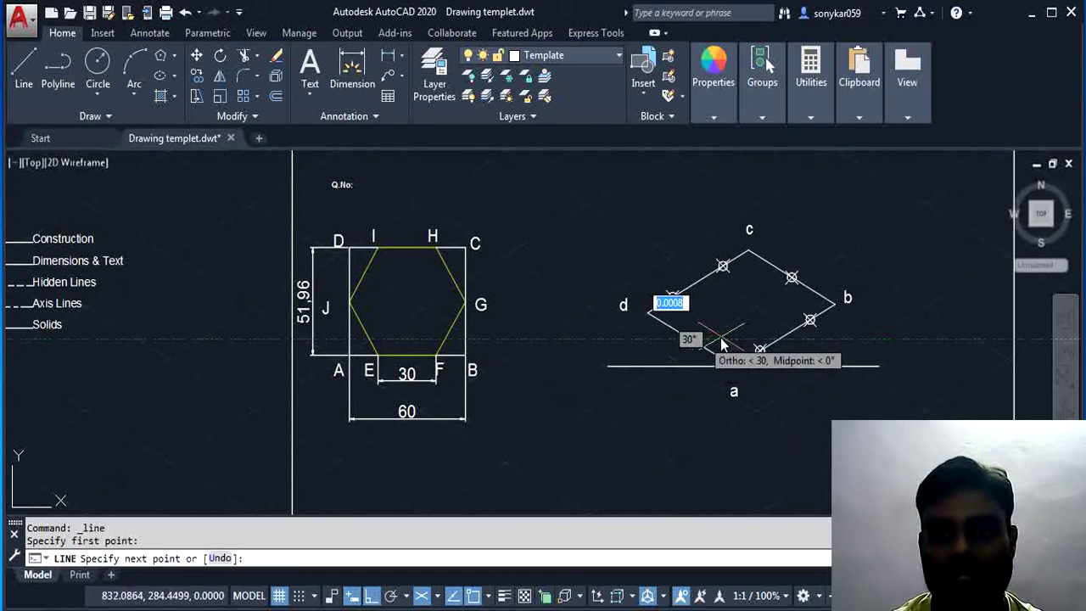
left_click(810, 318)
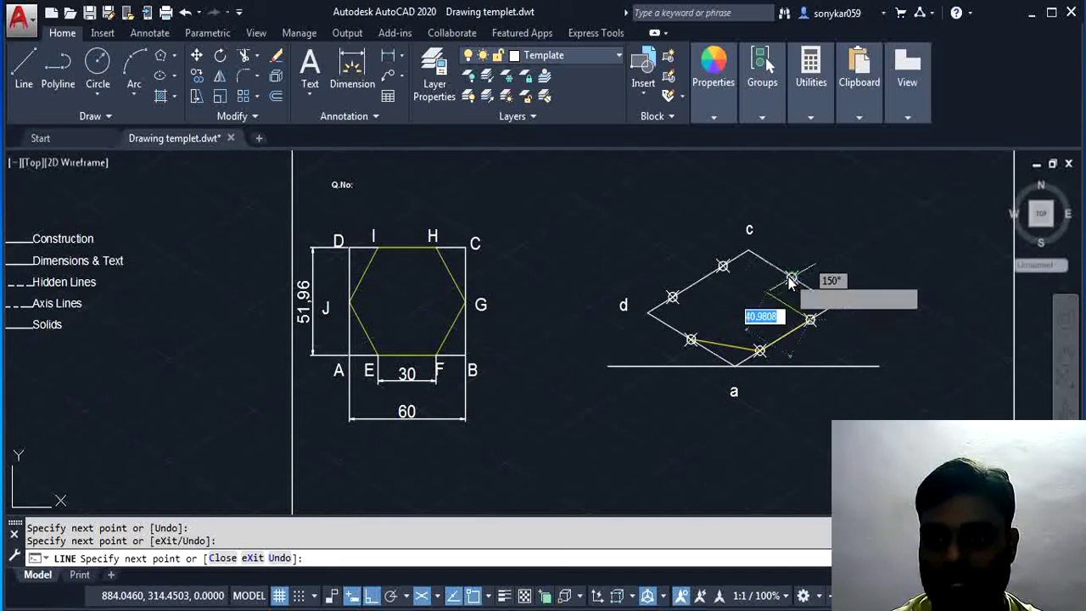
left_click(790, 277)
left_click(722, 267)
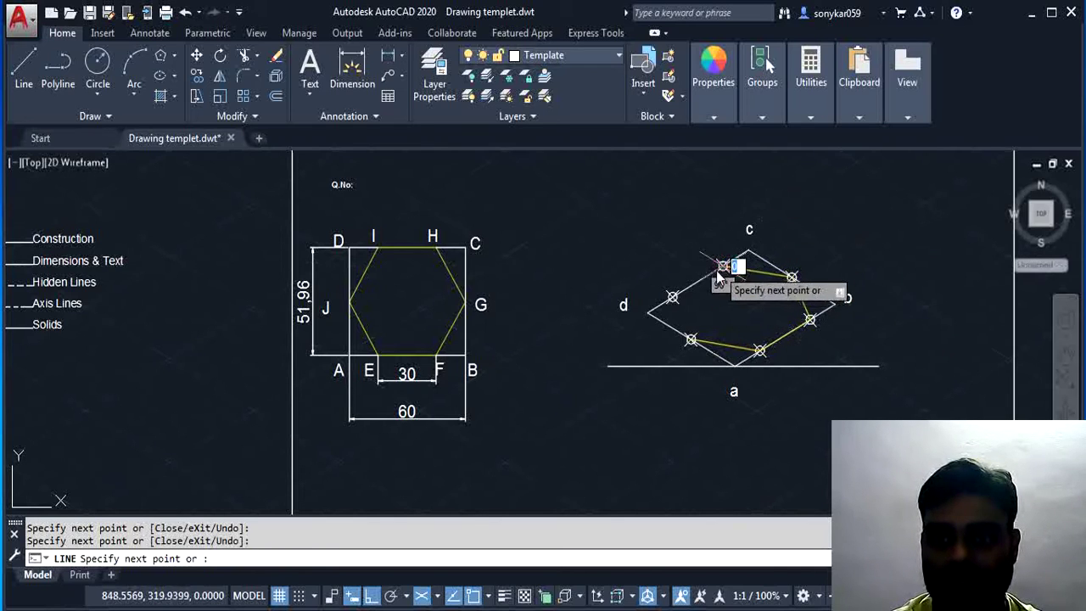
left_click(673, 298)
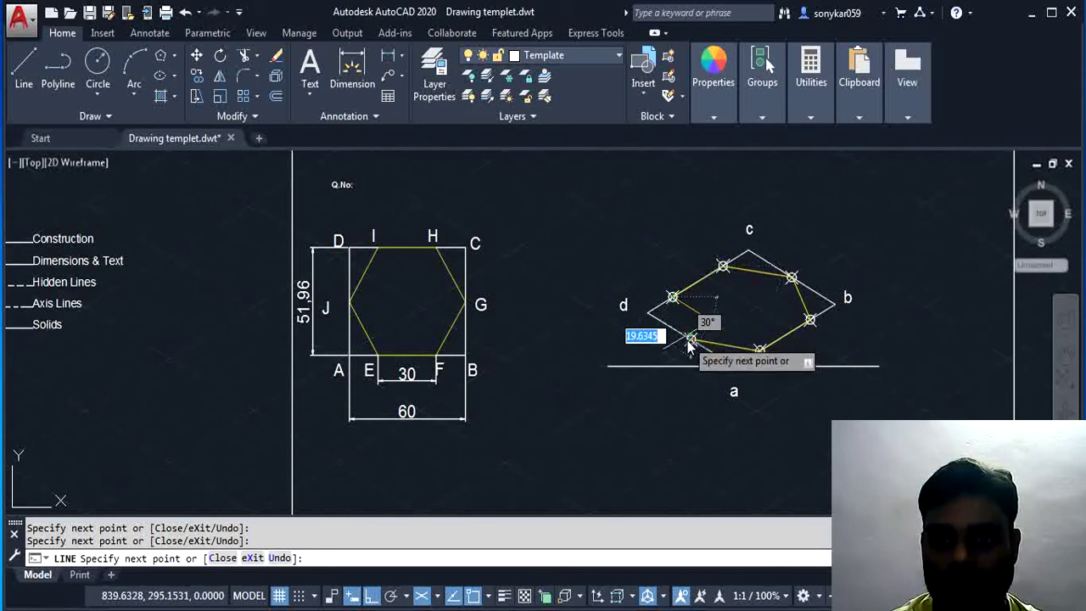
left_click(691, 340)
right_click(883, 228)
left_click(885, 229)
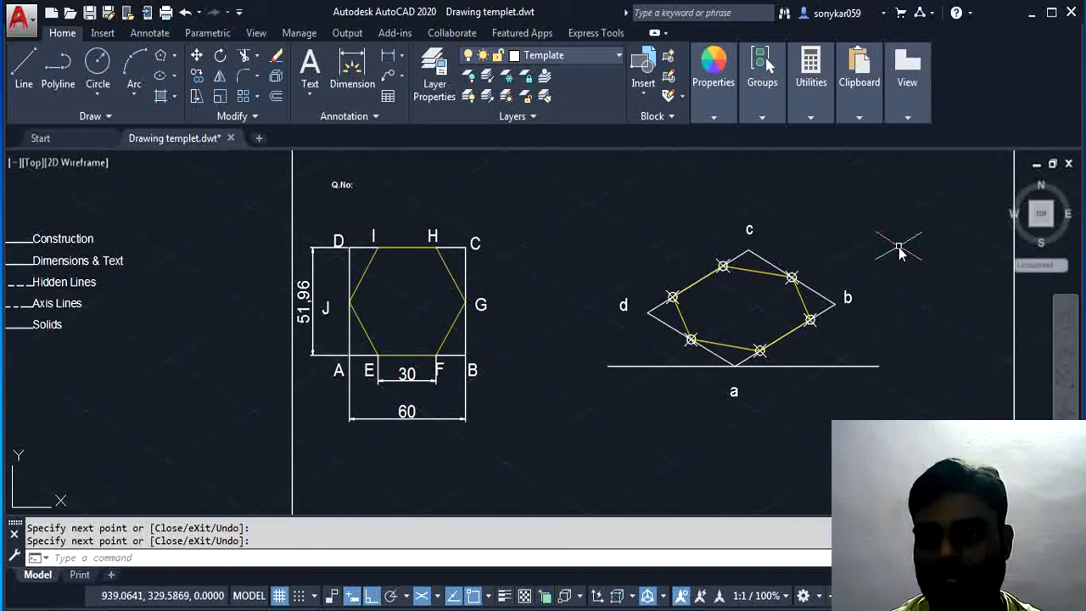
scroll(883, 216, "down", 2)
scroll(881, 214, "up", 2)
- Window-select the rhombus, hexagon and points and move them down from the rhombus bottom in Isoplane Right
scroll(878, 223, "down", 2)
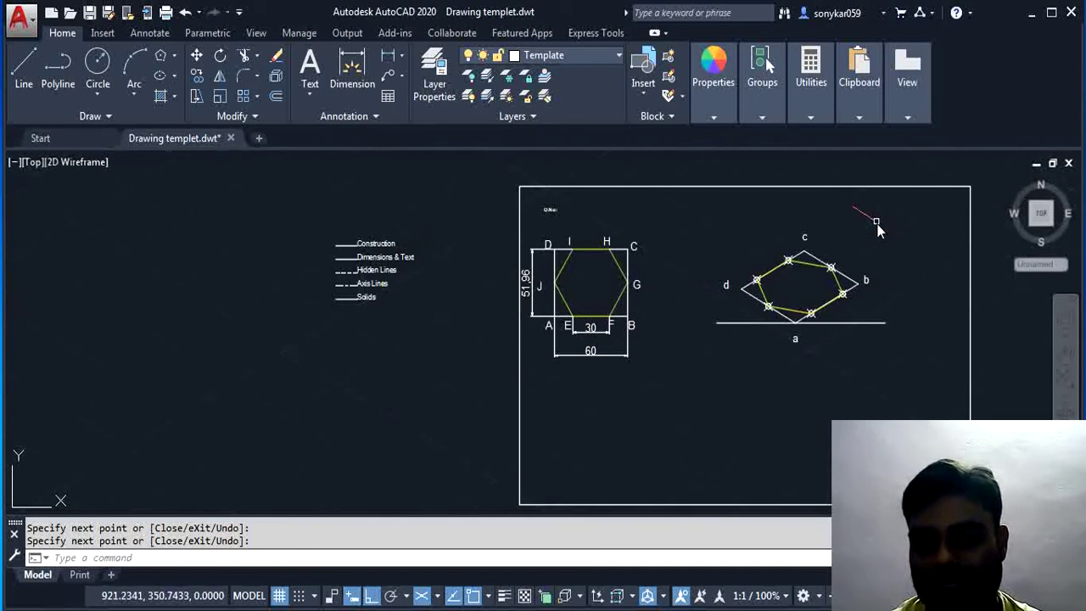
left_click(689, 221)
left_click(891, 345)
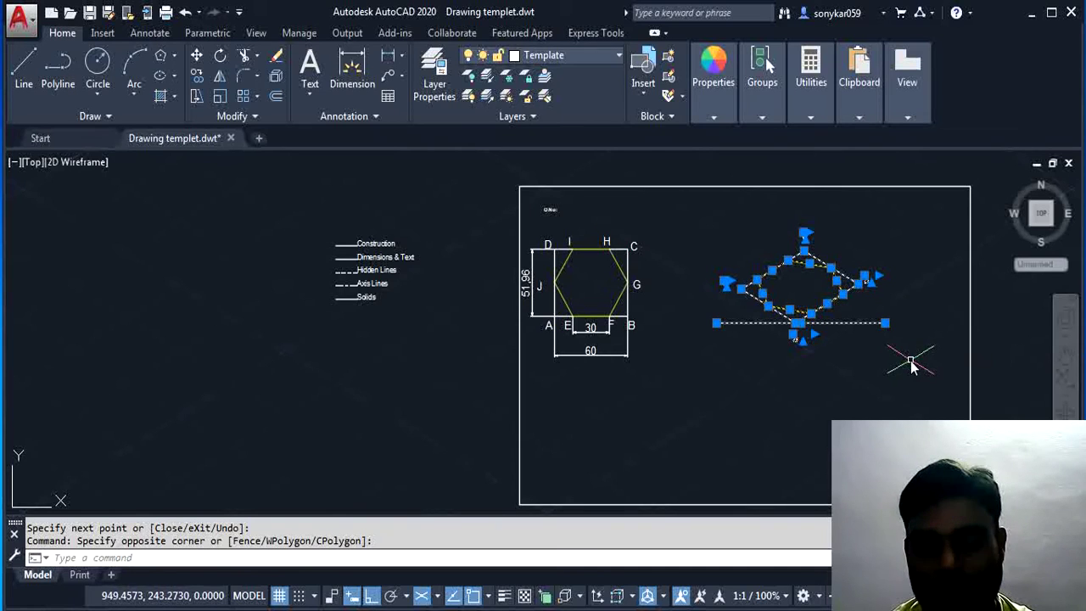
left_click(198, 59)
left_click(798, 323)
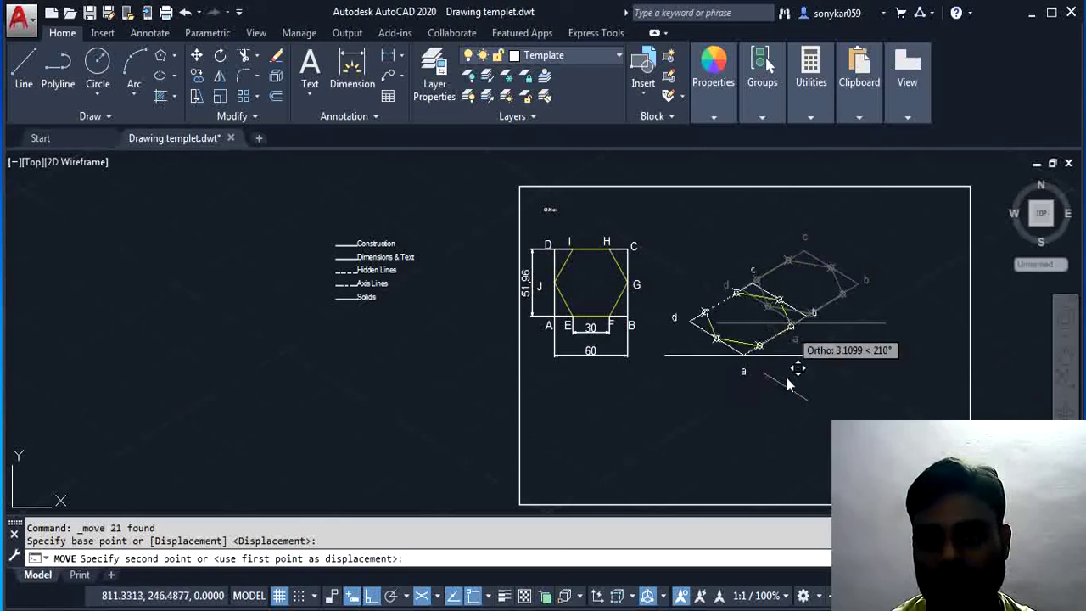
key("F5")
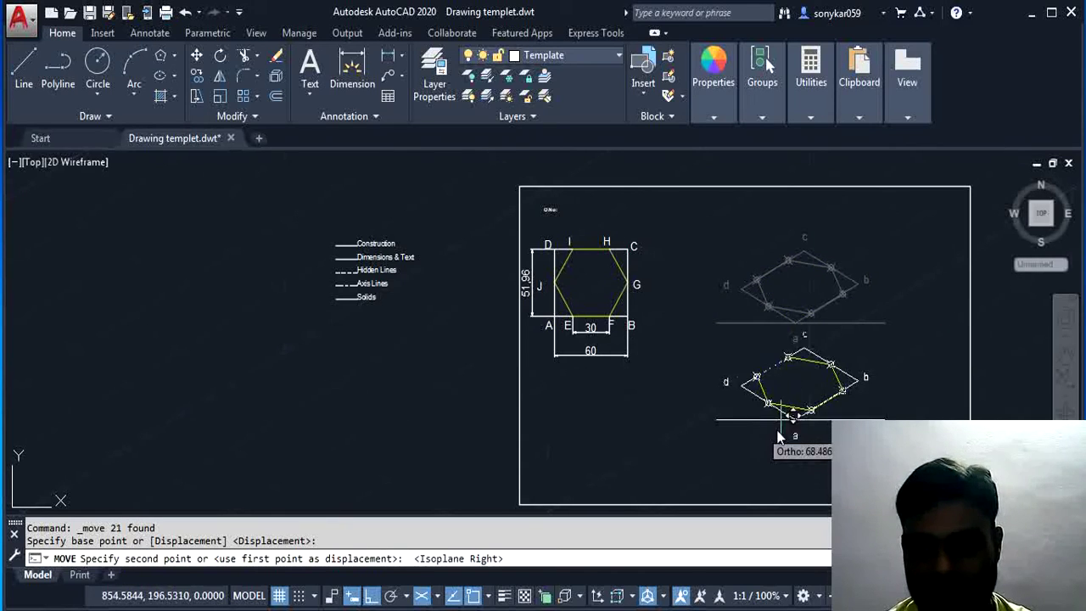
left_click(772, 460)
key("Escape")
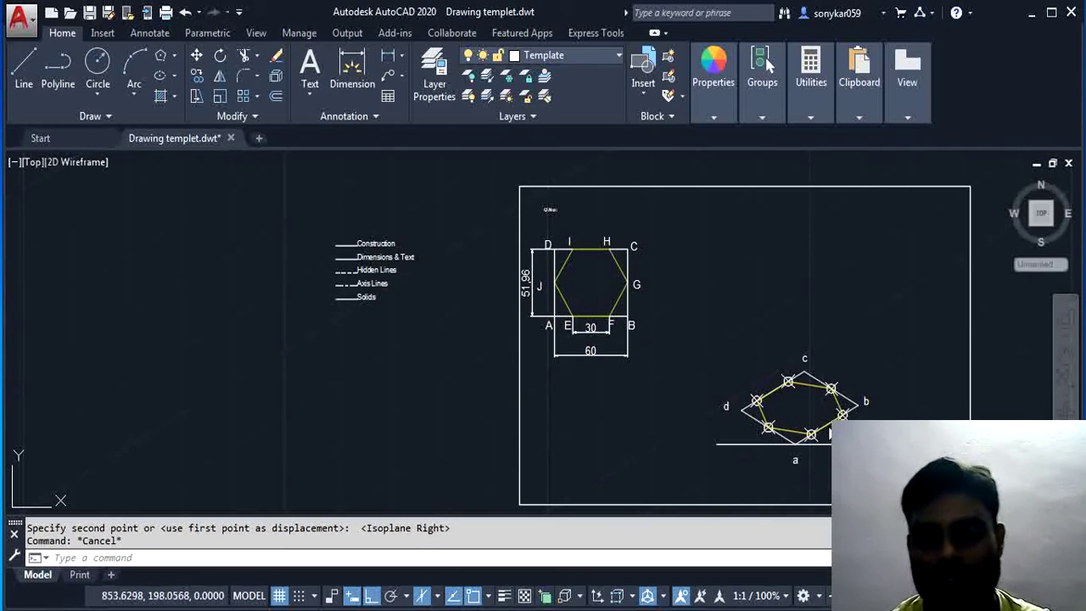
scroll(807, 458, "up", 2)
scroll(802, 454, "down", 2)
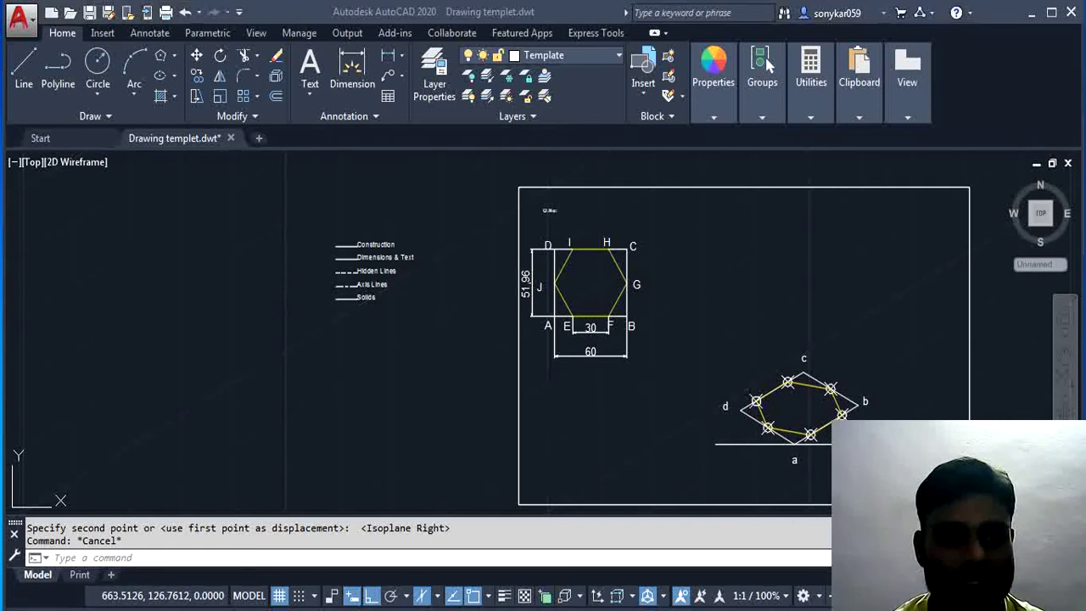
key("alt+Tab")
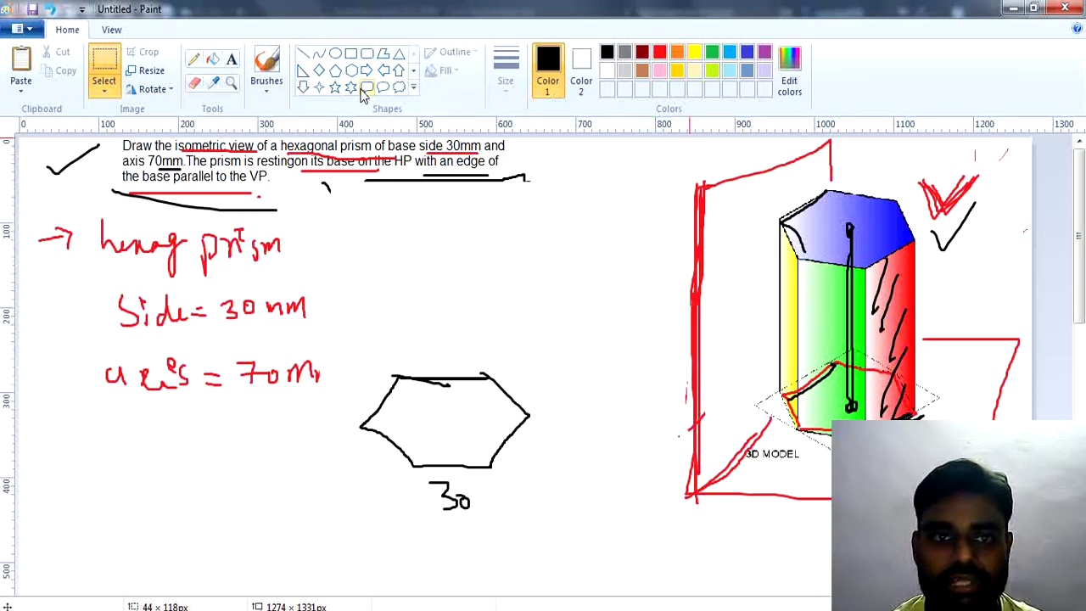
- Draw black brush loops around the 3D prism image's top face and base, then minimize Paint
left_click(273, 73)
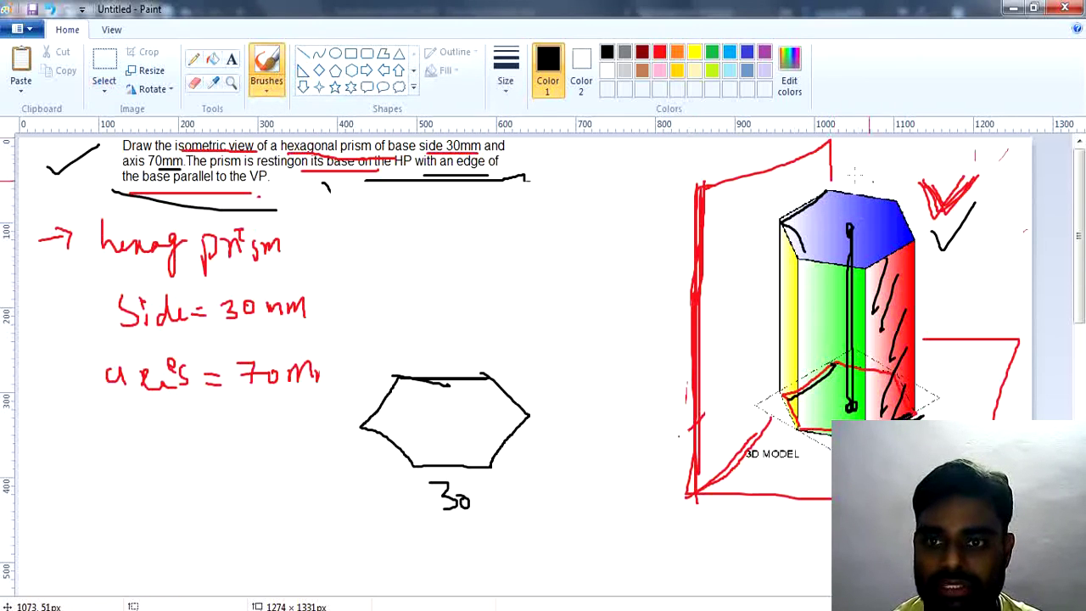
mouse_move(857, 176)
left_mouse_down()
mouse_move(959, 285)
mouse_move(874, 177)
left_mouse_up()
left_click_drag(851, 338, 910, 474)
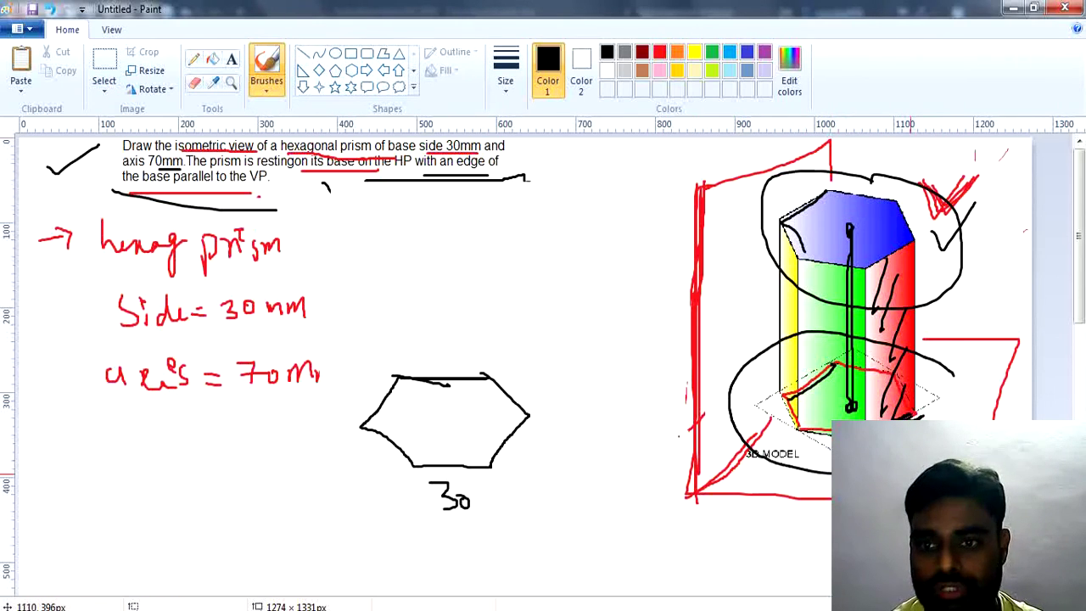
left_click(1013, 10)
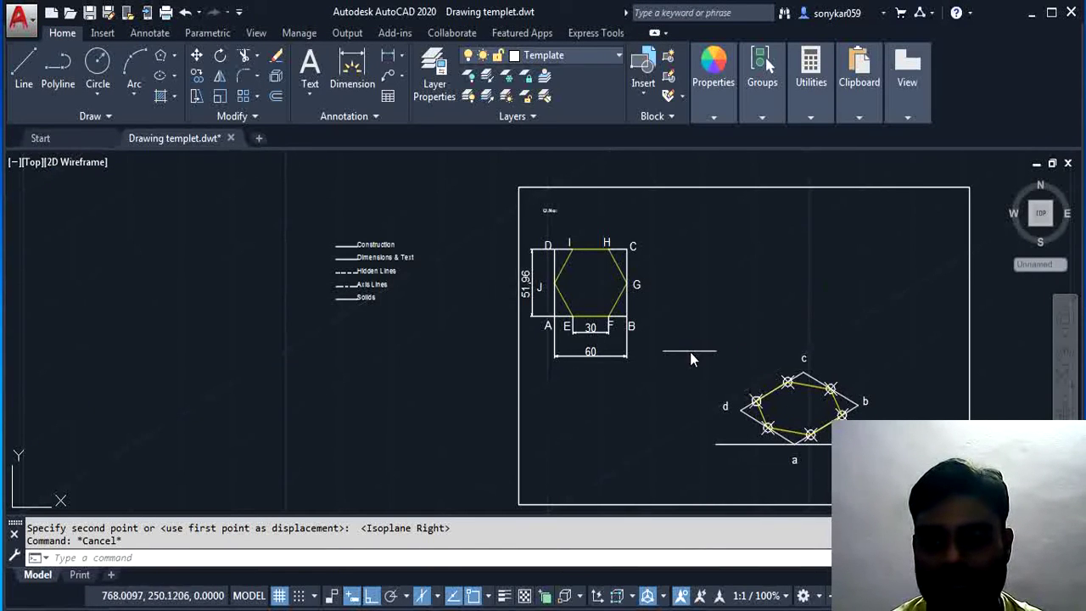
- Pan to centre the lower hexagon and window-select it with its labels and base line
left_click(690, 352)
left_click(887, 454)
key("Escape")
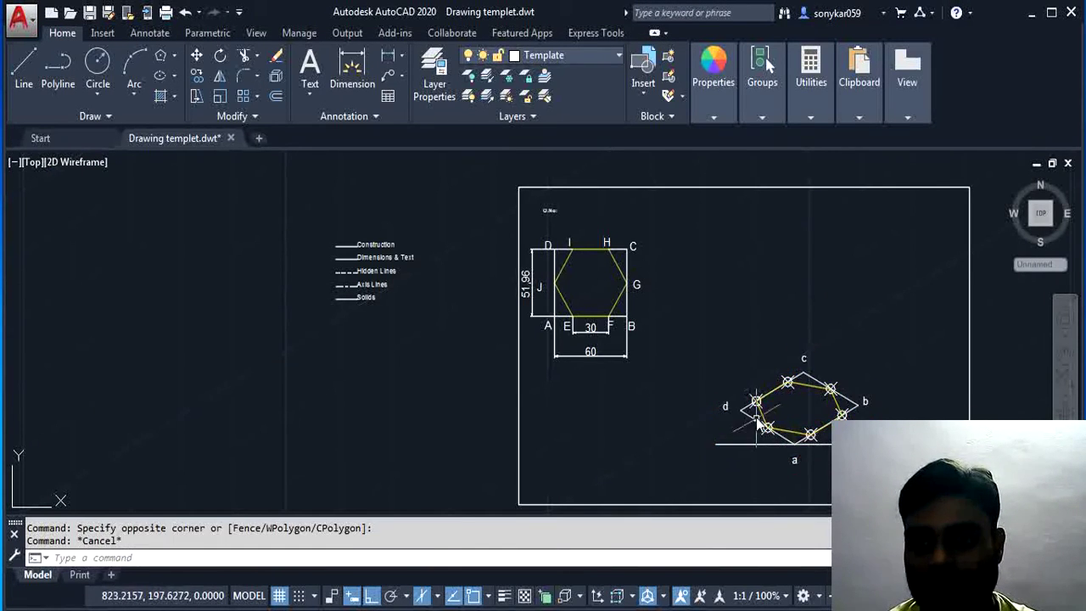
scroll(755, 400, "up", 2)
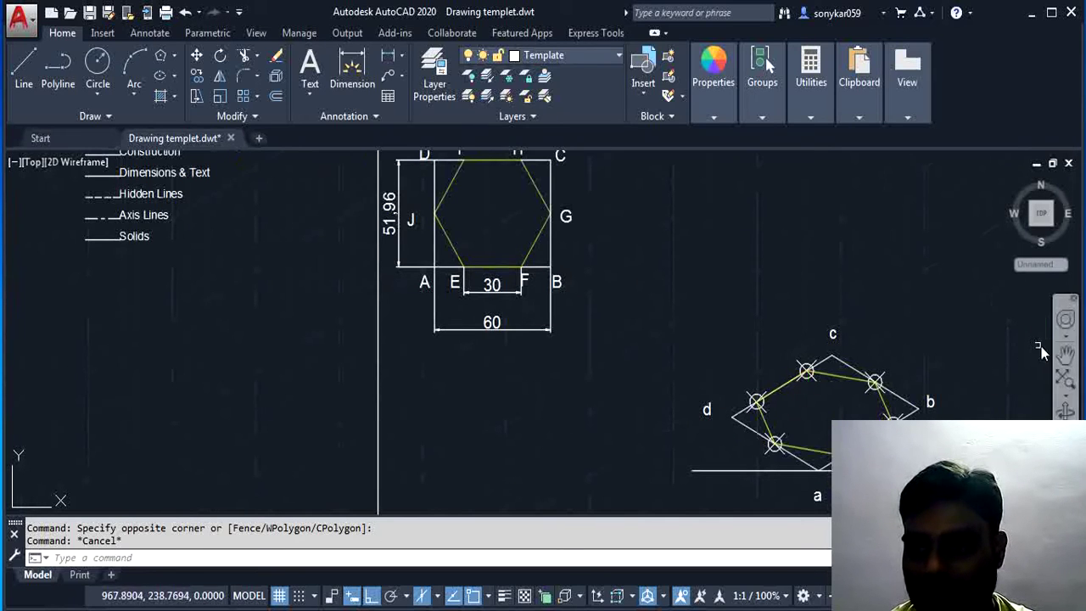
left_click(1062, 357)
mouse_move(931, 314)
left_mouse_down()
mouse_move(797, 315)
mouse_move(709, 331)
left_mouse_up()
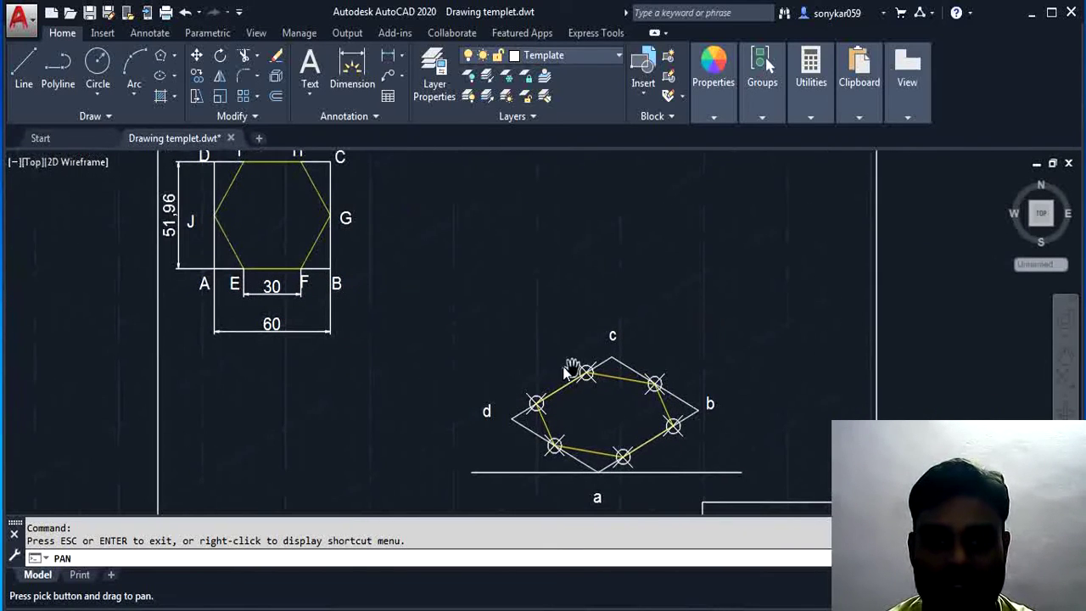
key("Escape")
left_click(442, 328)
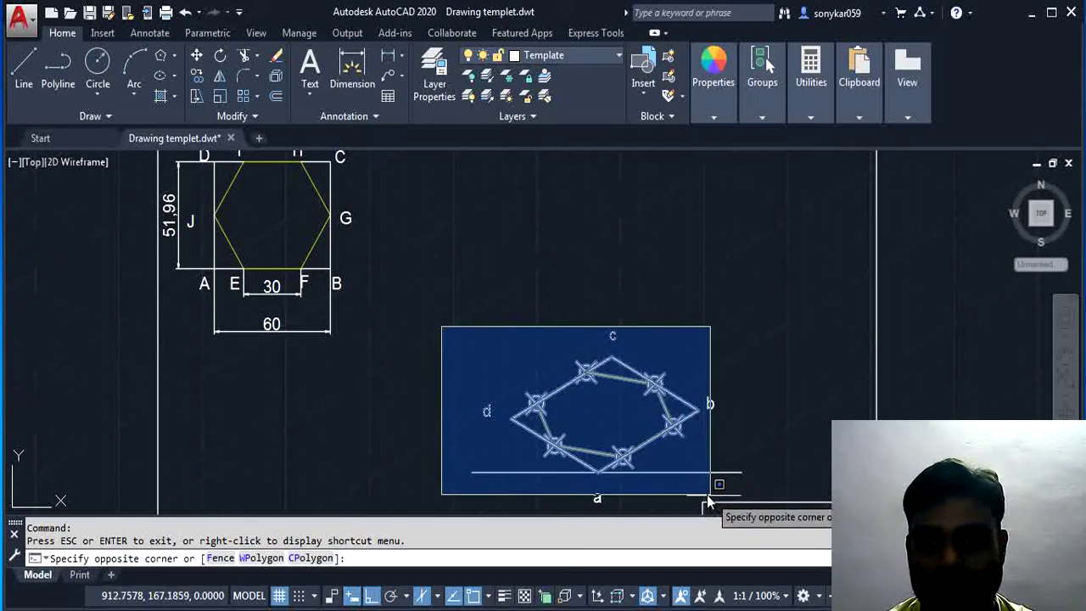
left_click(755, 492)
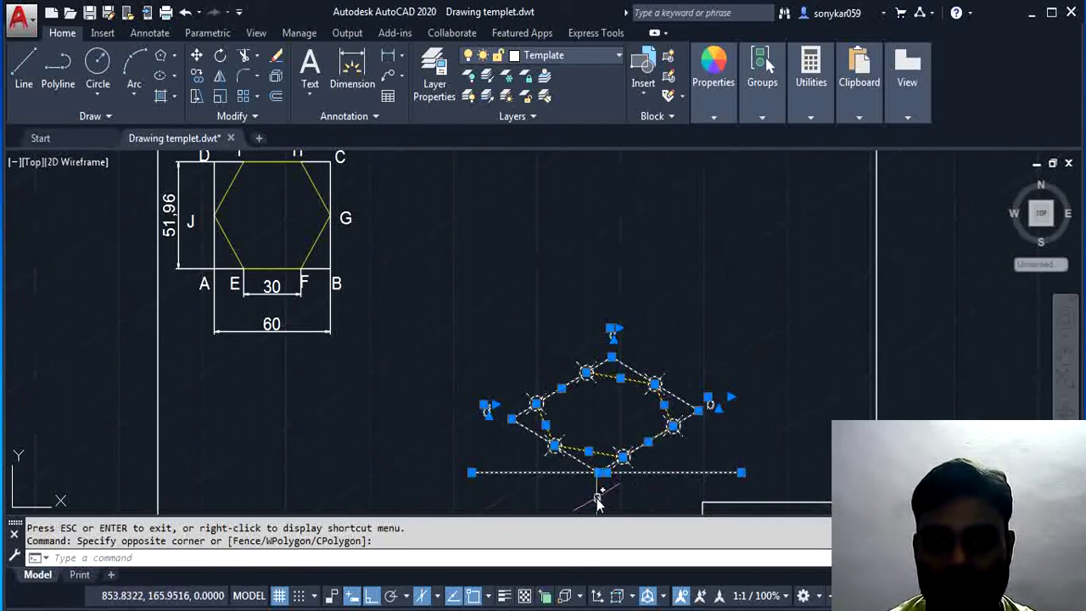
scroll(713, 472, "down", 2)
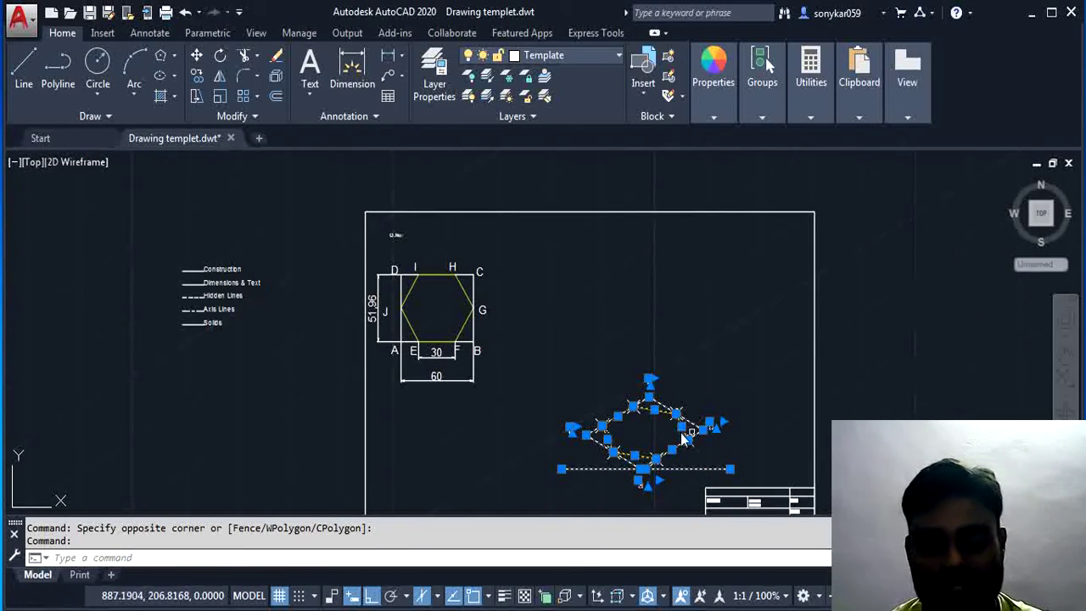
- Copy the selection from corner d 70 units straight up
left_click(196, 76)
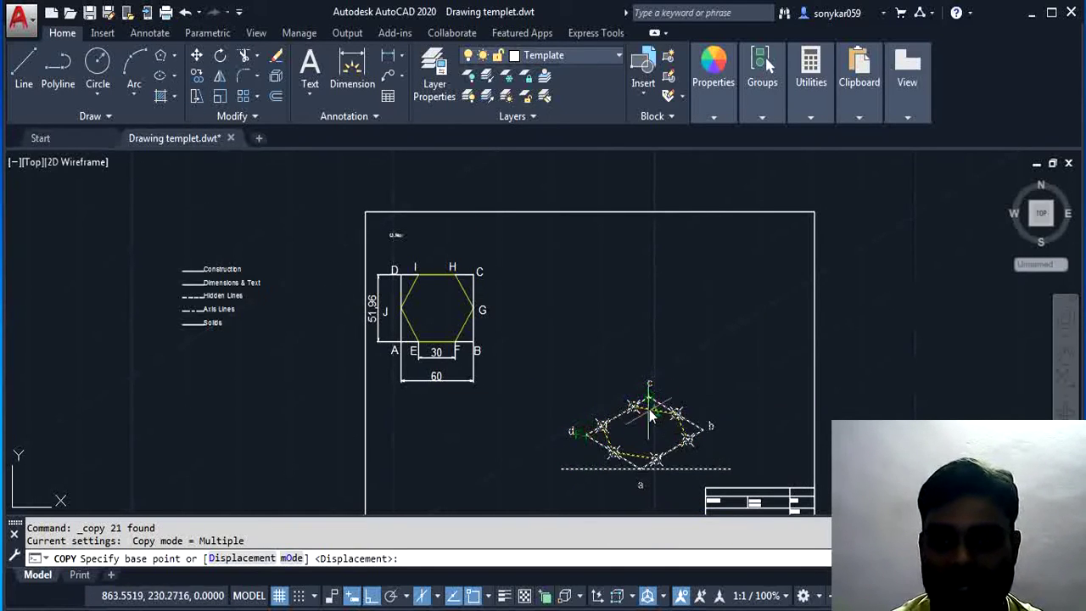
left_click(599, 426)
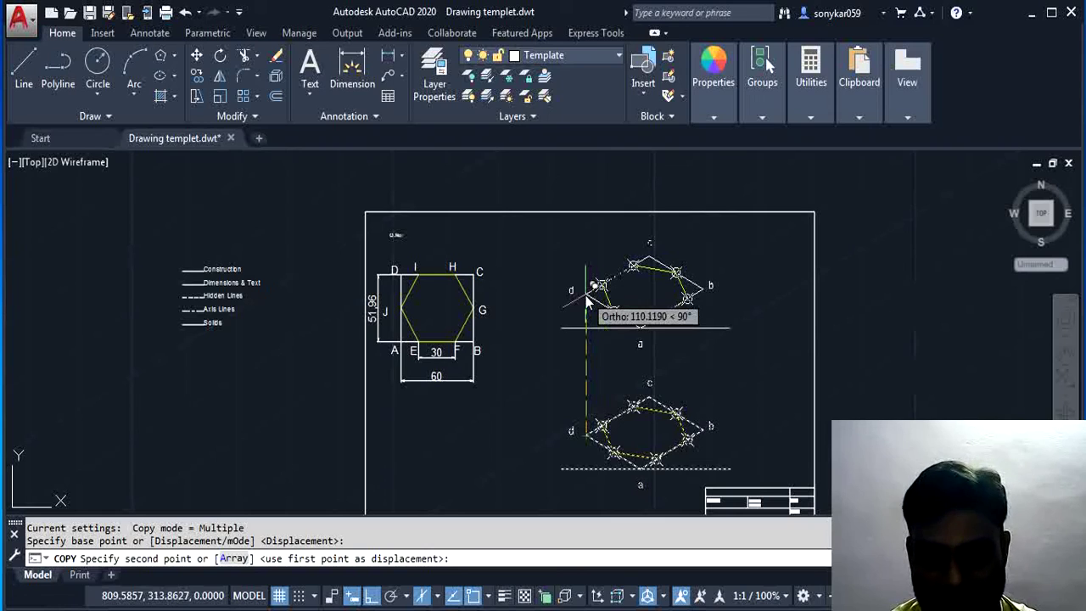
type("7")
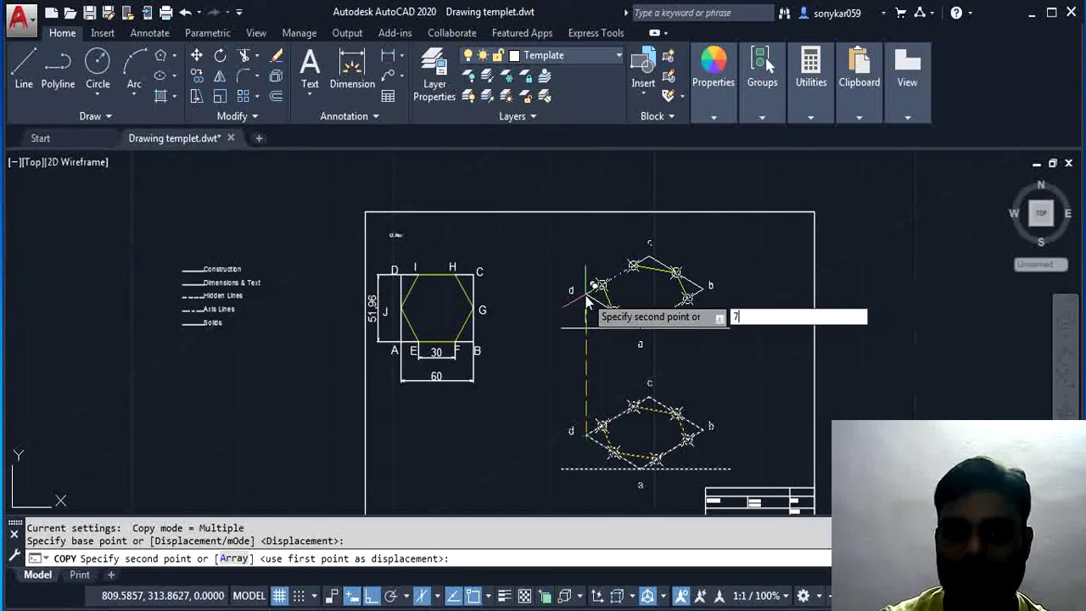
type("0")
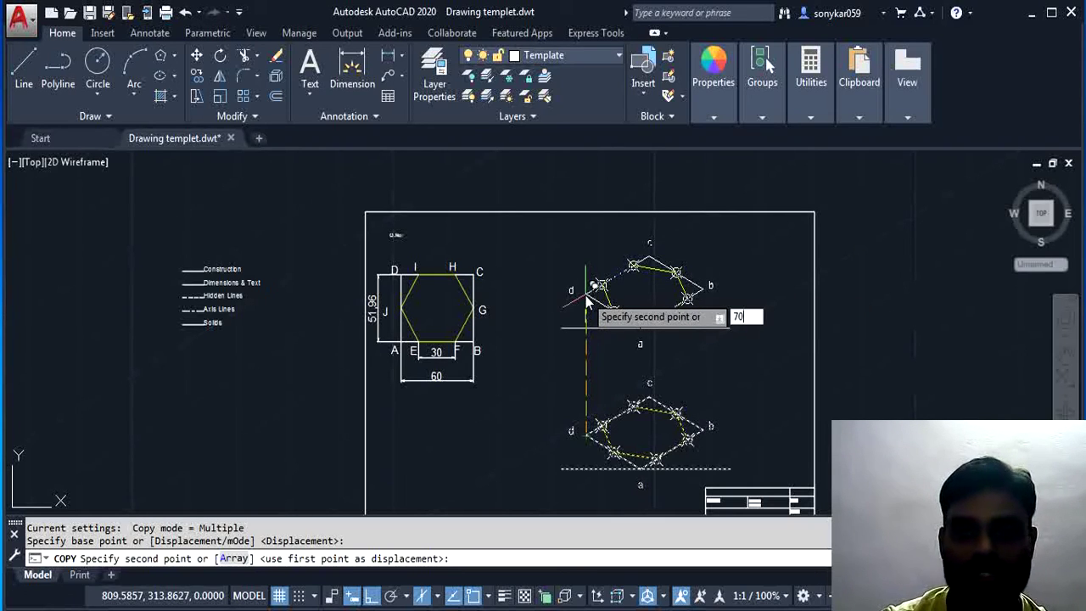
key("Return")
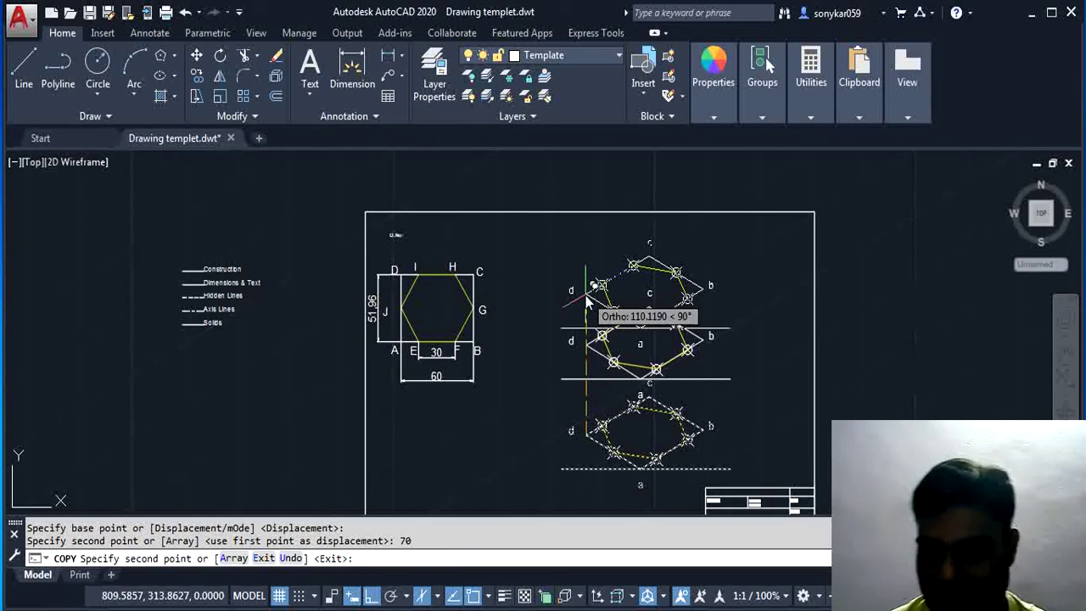
key("Return")
scroll(739, 436, "up", 3)
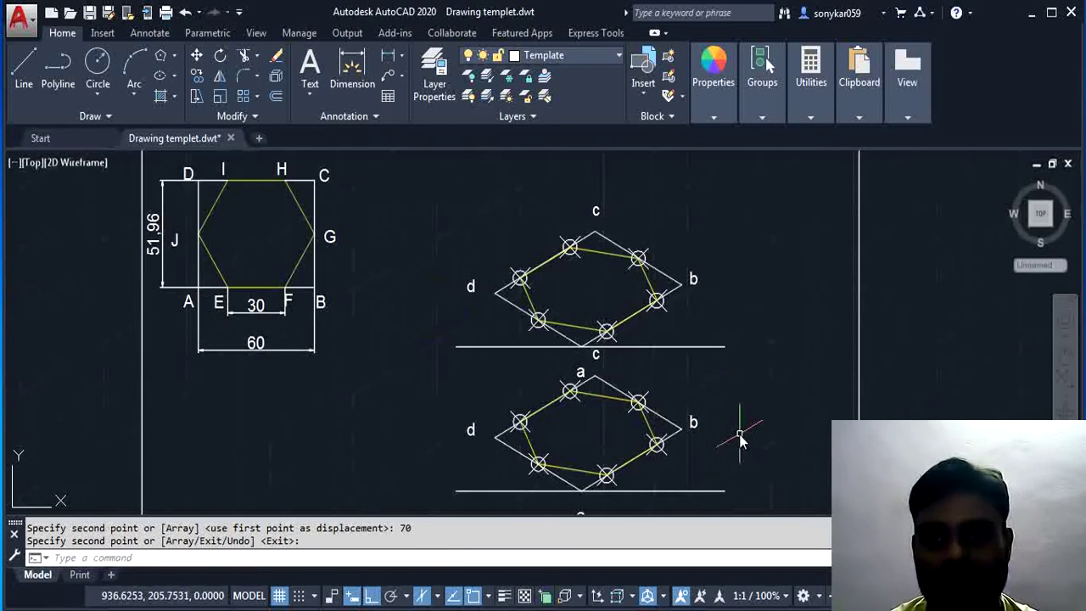
- Erase the line under the upper hexagon and relabel its corners d1 and lower c1
left_click(703, 347)
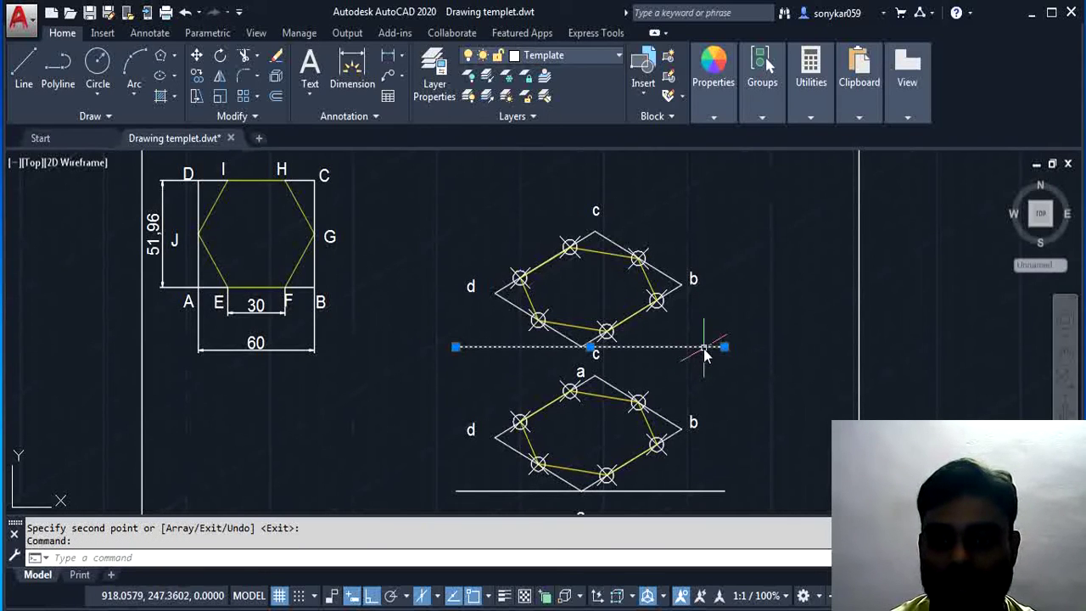
key("Delete")
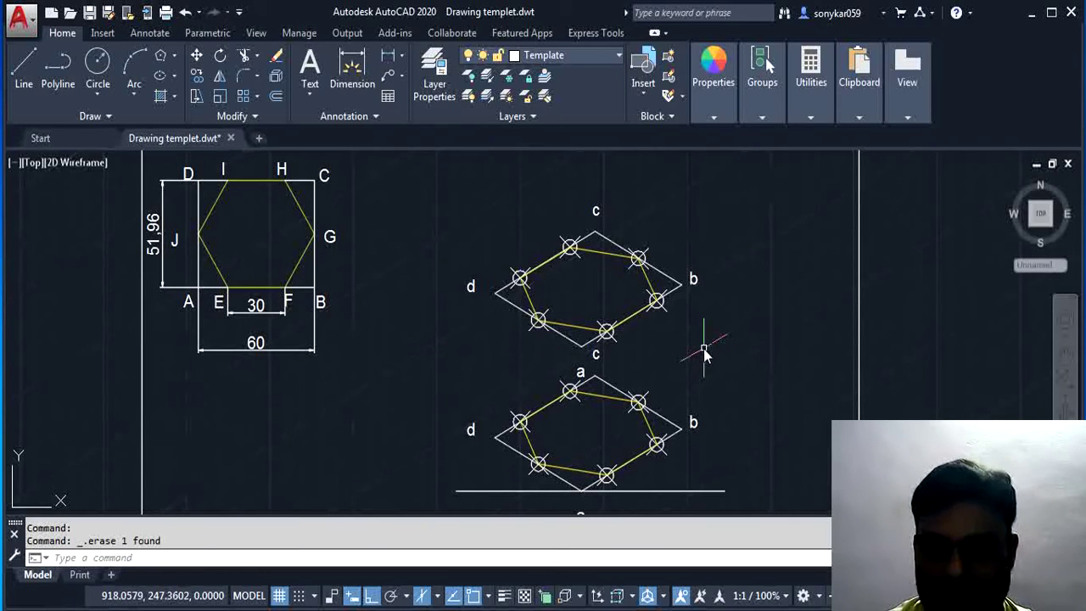
double_click(471, 287)
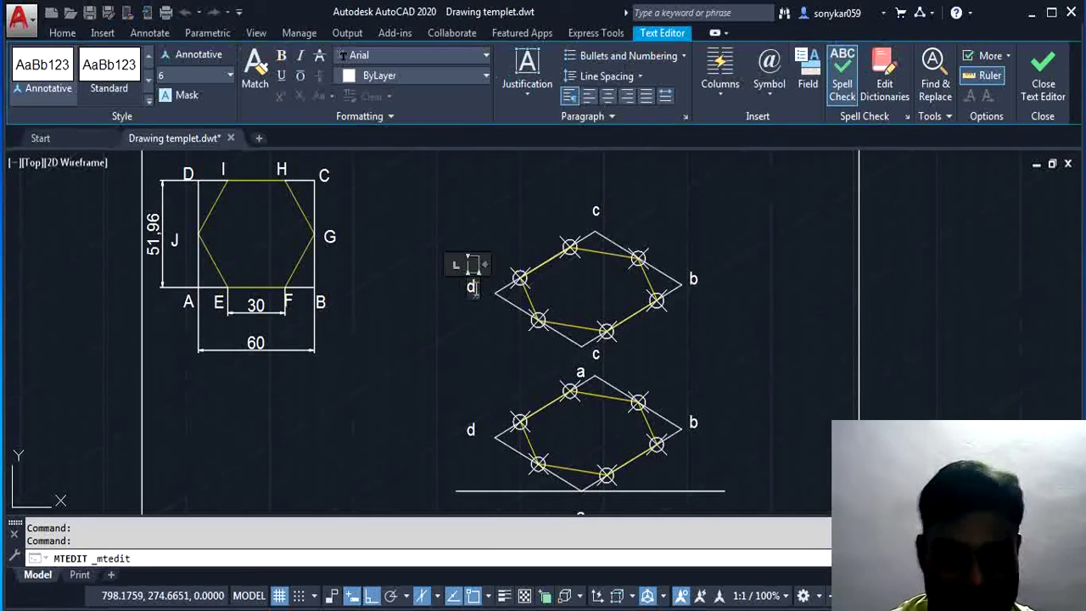
left_click(610, 359)
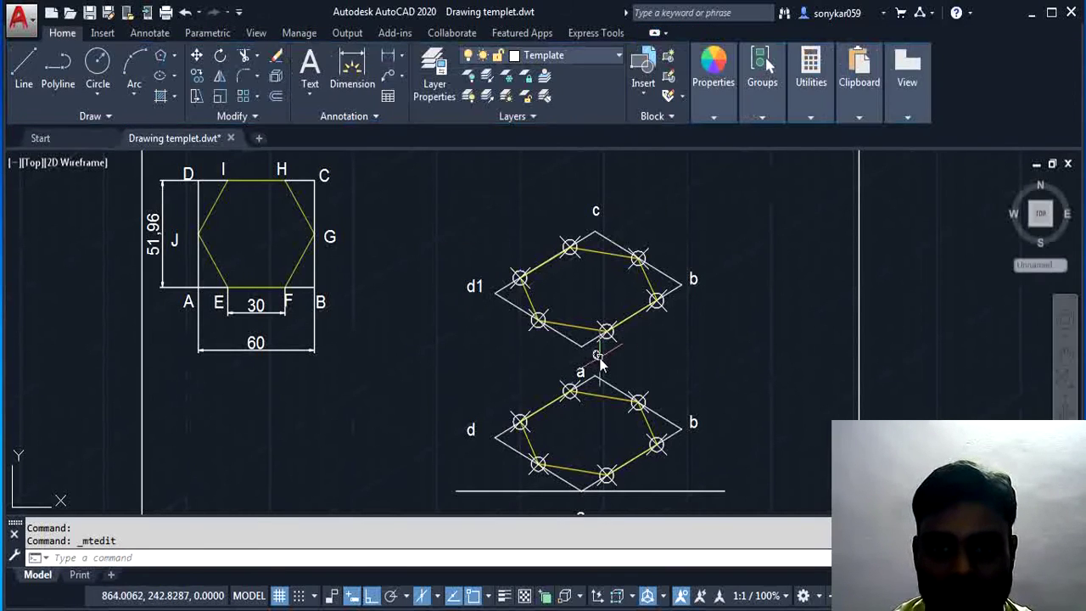
double_click(597, 354)
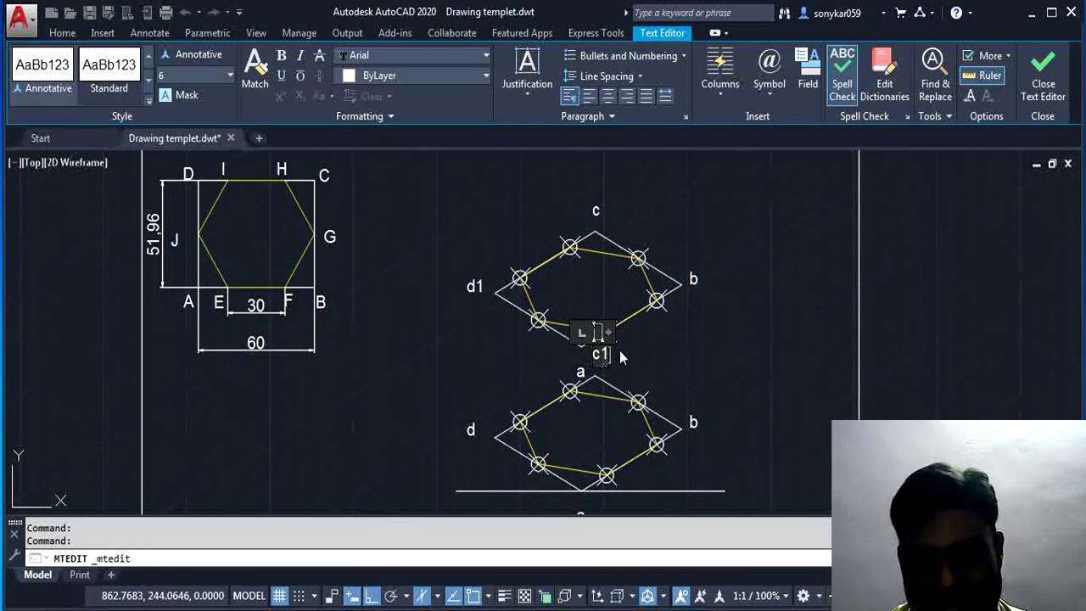
left_click(697, 277)
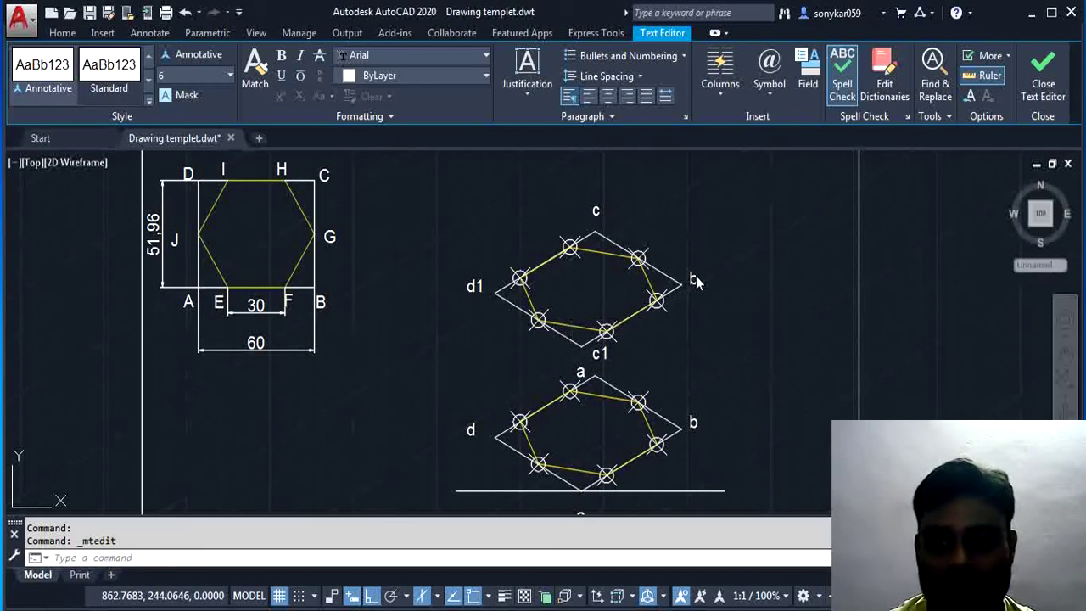
- Relabel the upper hexagon's remaining corners as b1 and top c1
double_click(694, 280)
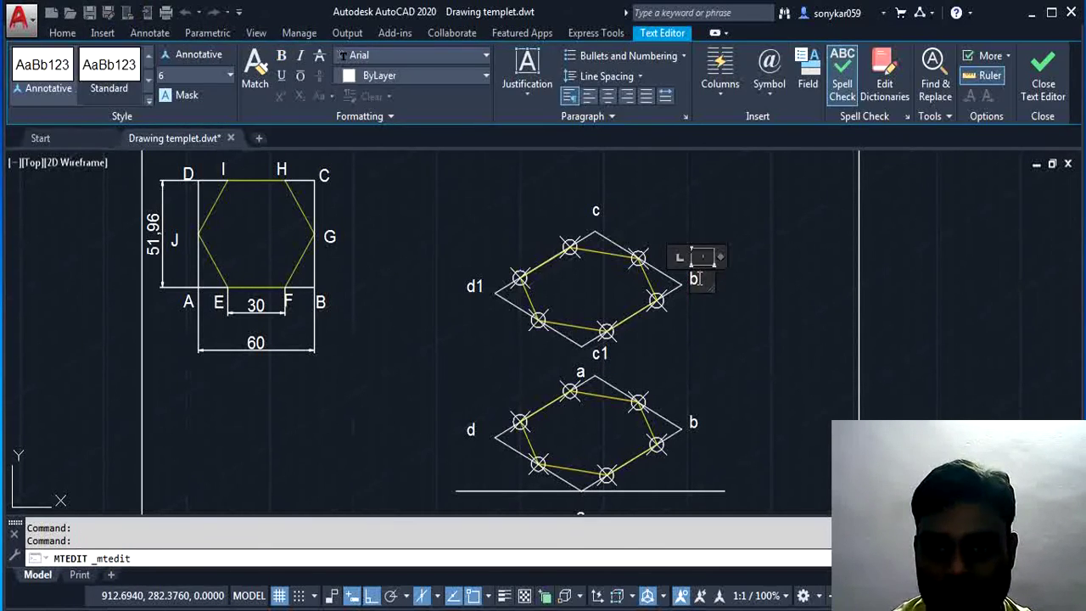
left_click(680, 236)
double_click(596, 211)
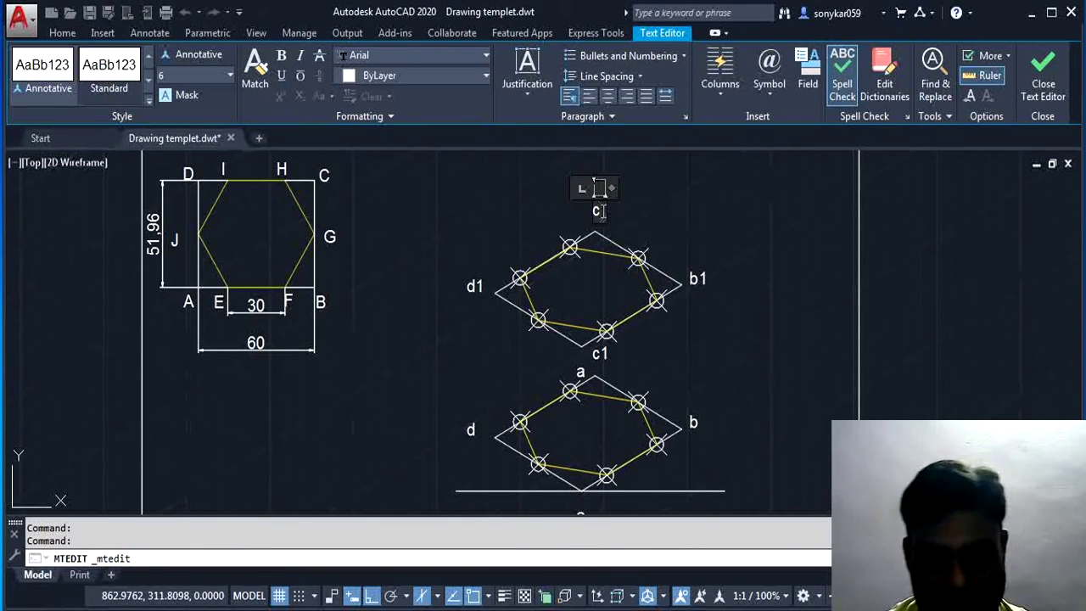
type("1")
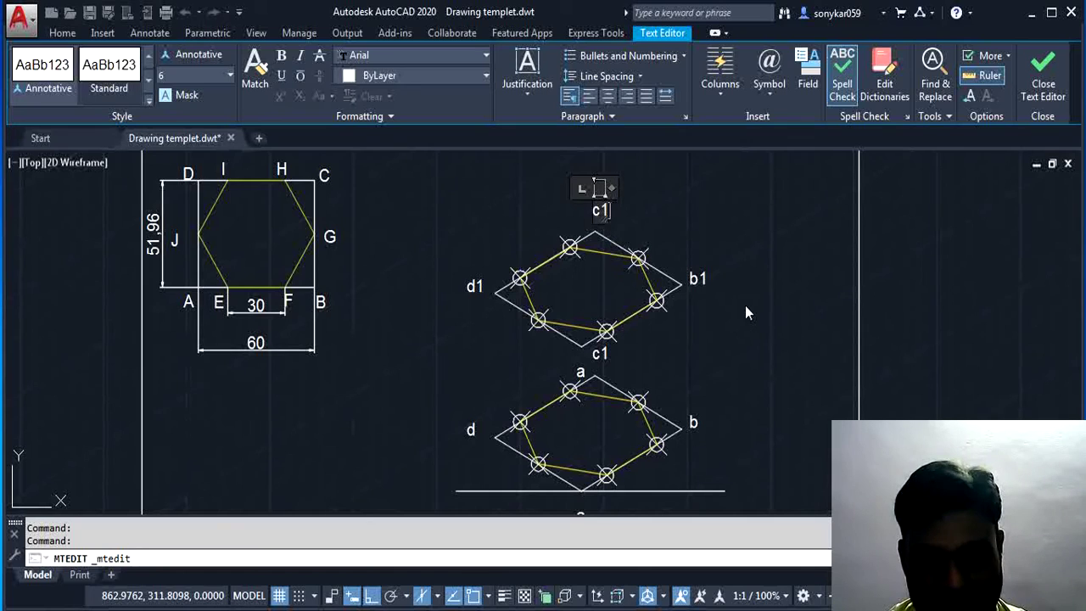
left_click(776, 271)
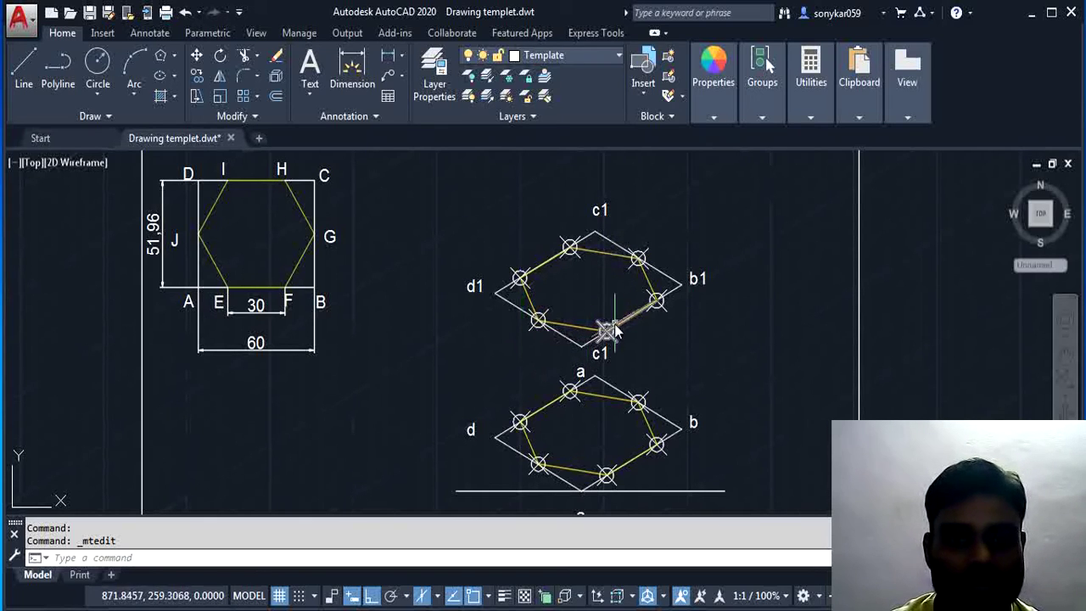
- Set the current drawing colour to ByLayer
left_click(38, 72)
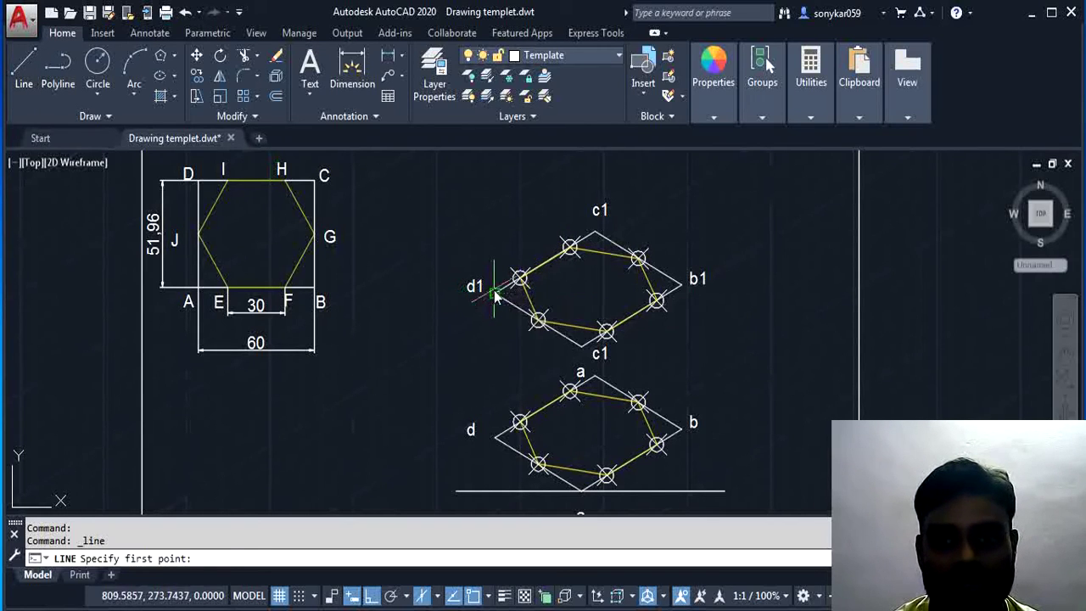
left_click(495, 292)
key("Escape")
left_click(731, 78)
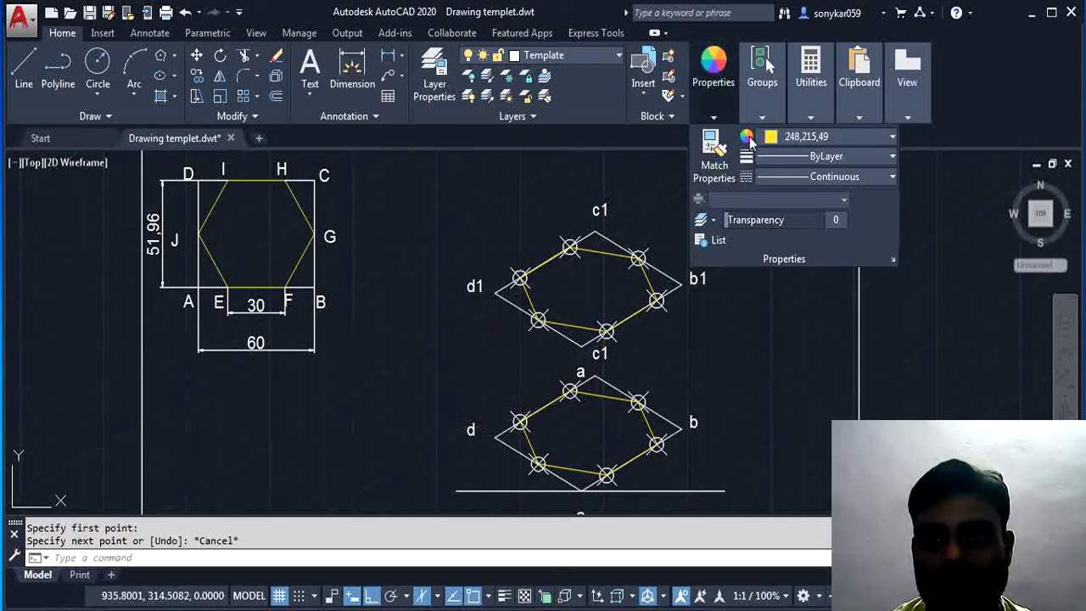
left_click(812, 139)
left_click(794, 156)
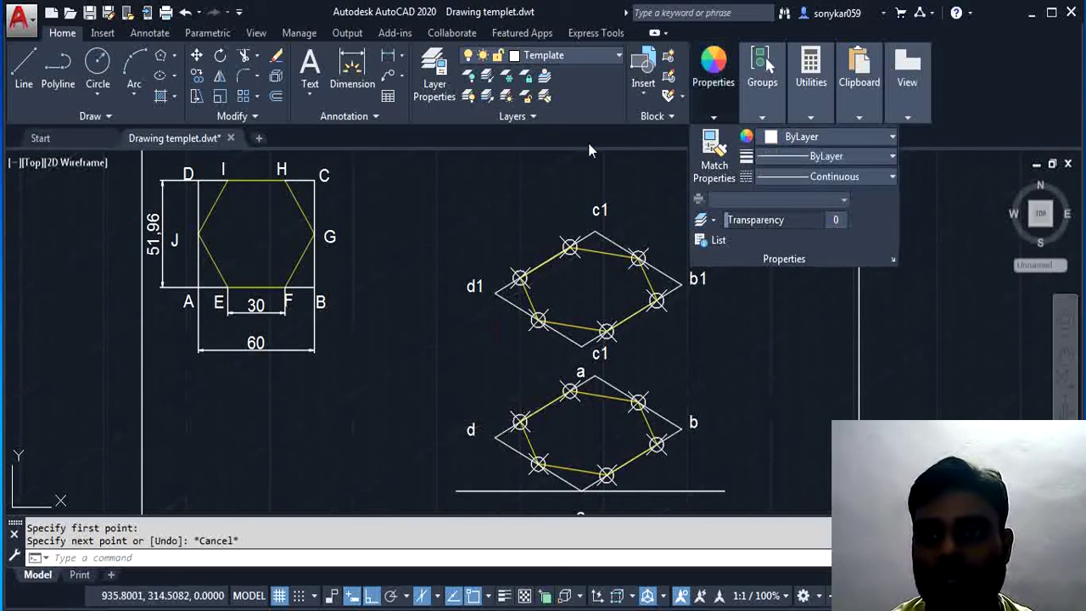
- Draw the vertical edges from d up to d1 and from b up to b1
left_click(26, 66)
left_click(495, 430)
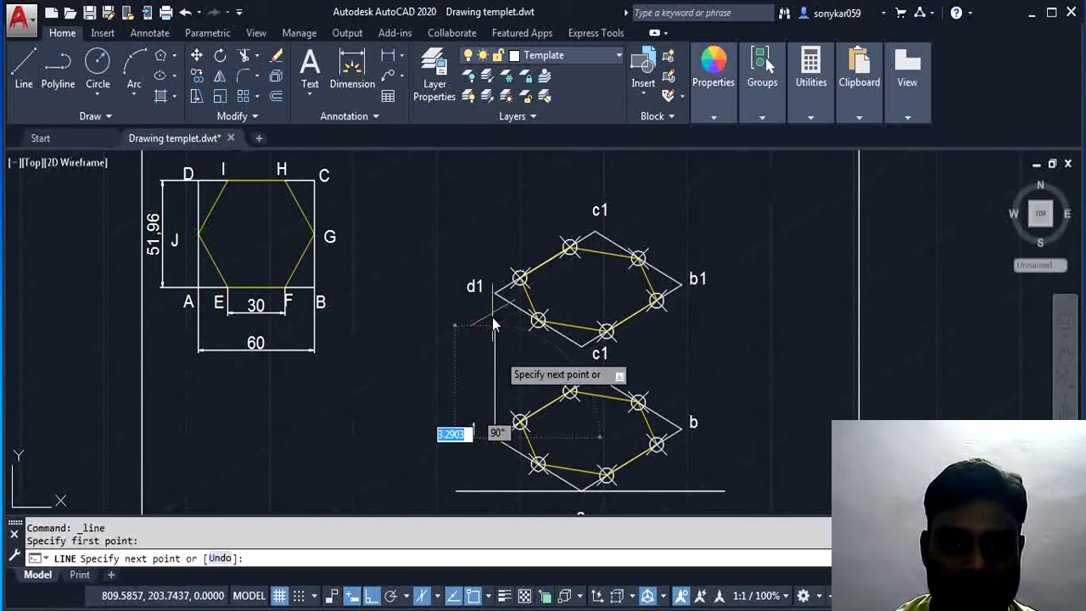
left_click(496, 294)
key("Return")
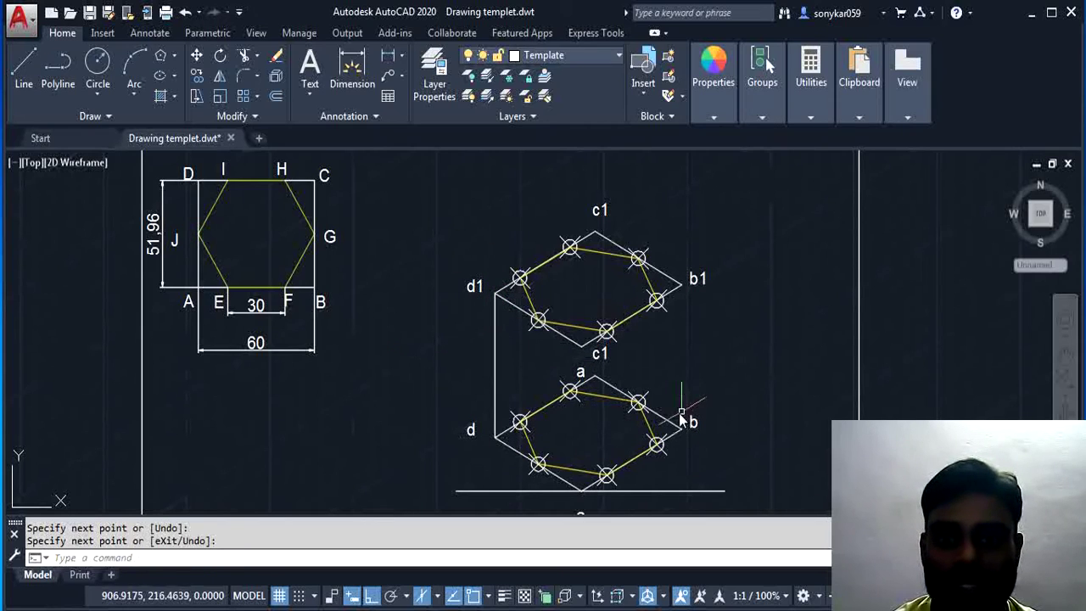
key("Return")
left_click(682, 430)
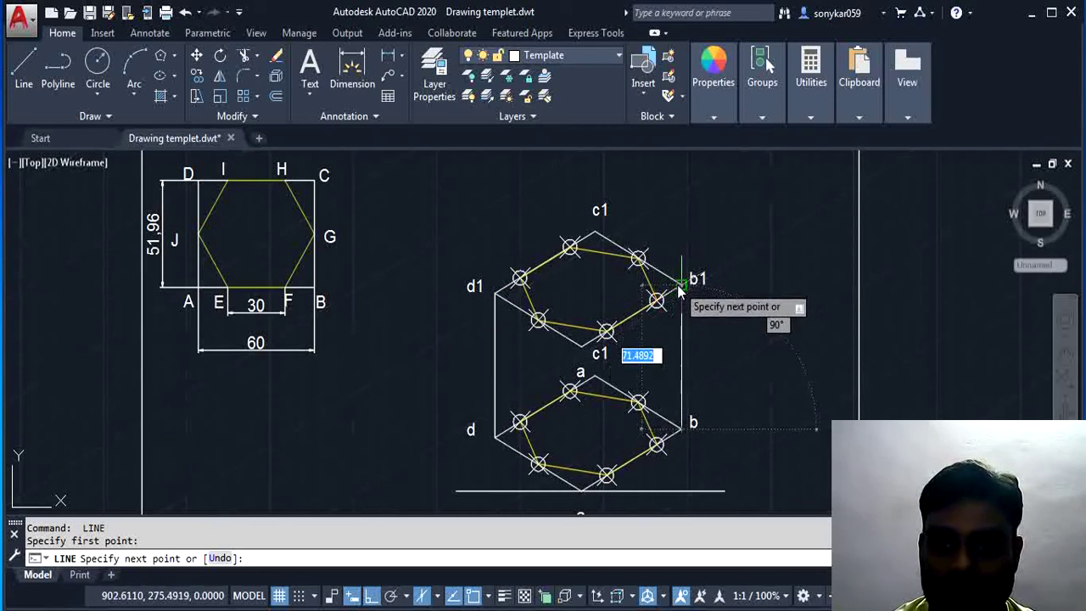
left_click(680, 287)
key("Return")
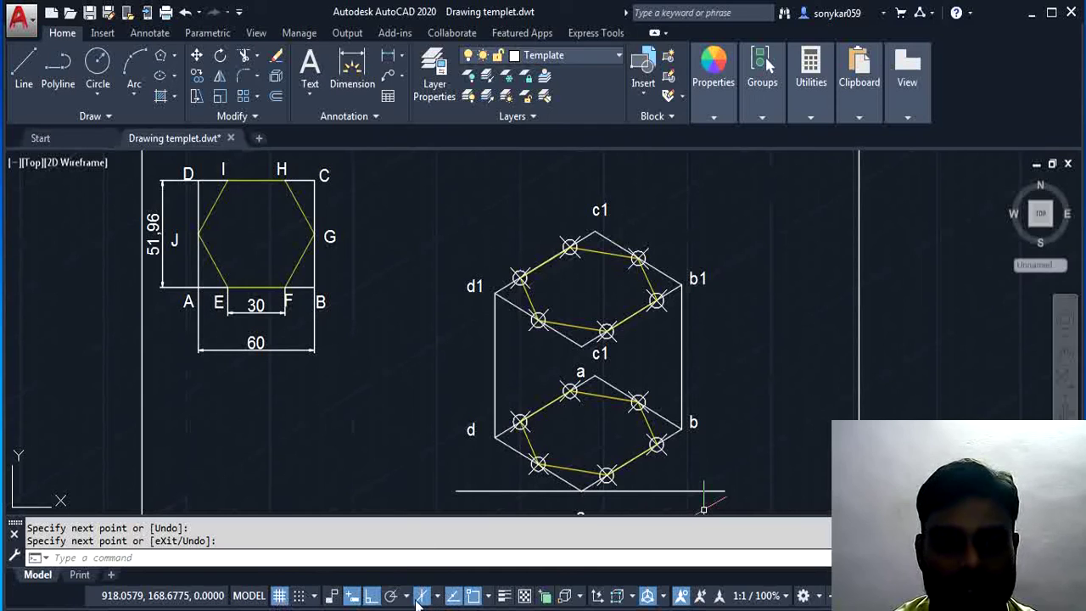
- Draw the centre line from the box's bottom vertex through a up to c1
left_click(24, 68)
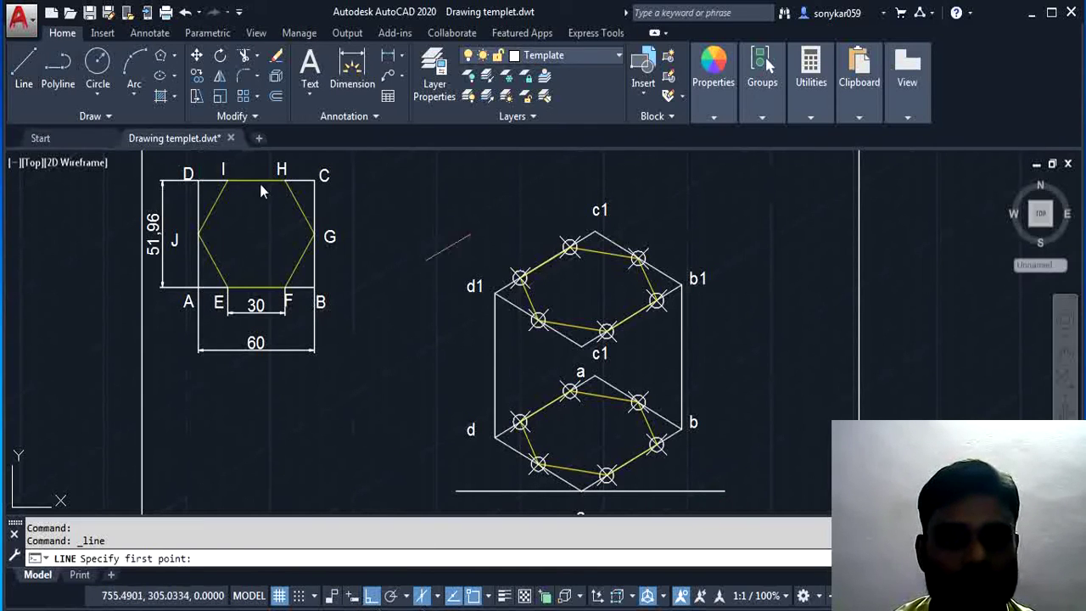
left_click(581, 492)
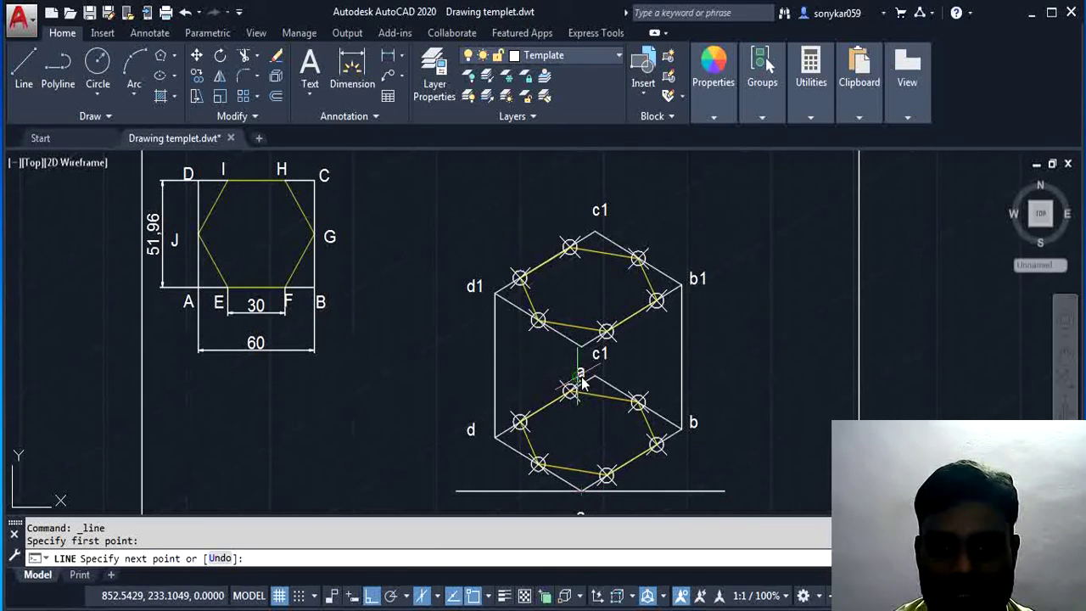
left_click(597, 378)
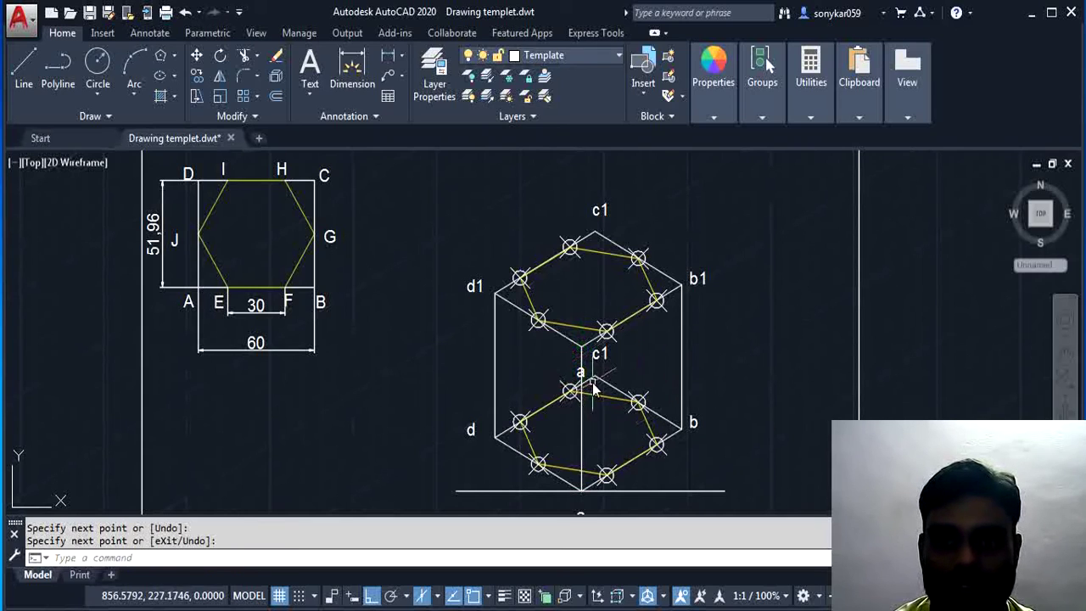
key("Return")
key("Return")
left_click(597, 380)
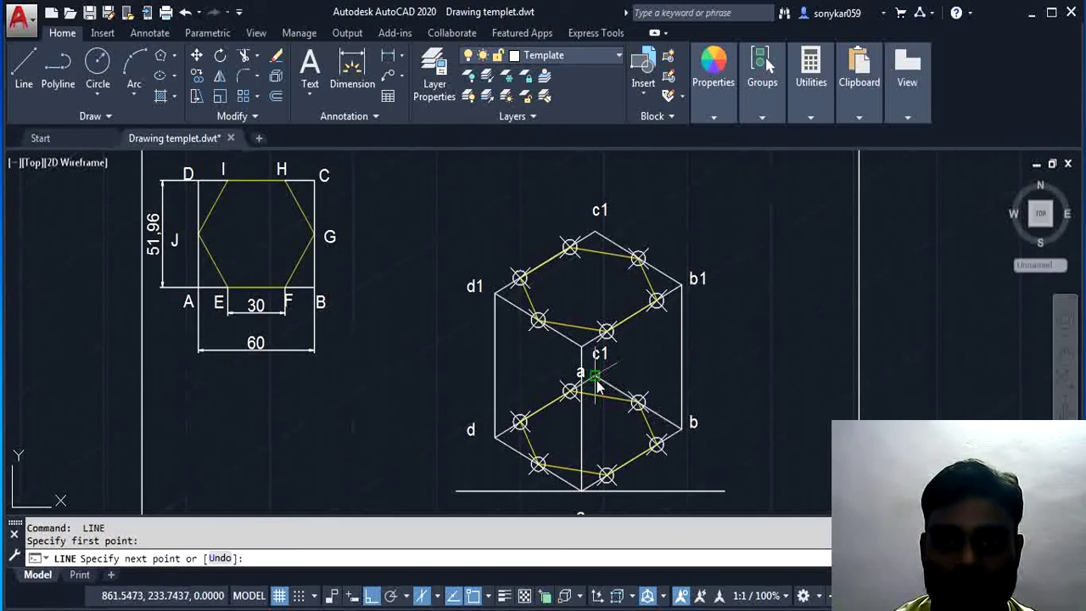
left_click(597, 241)
right_click(736, 236)
left_click(751, 246)
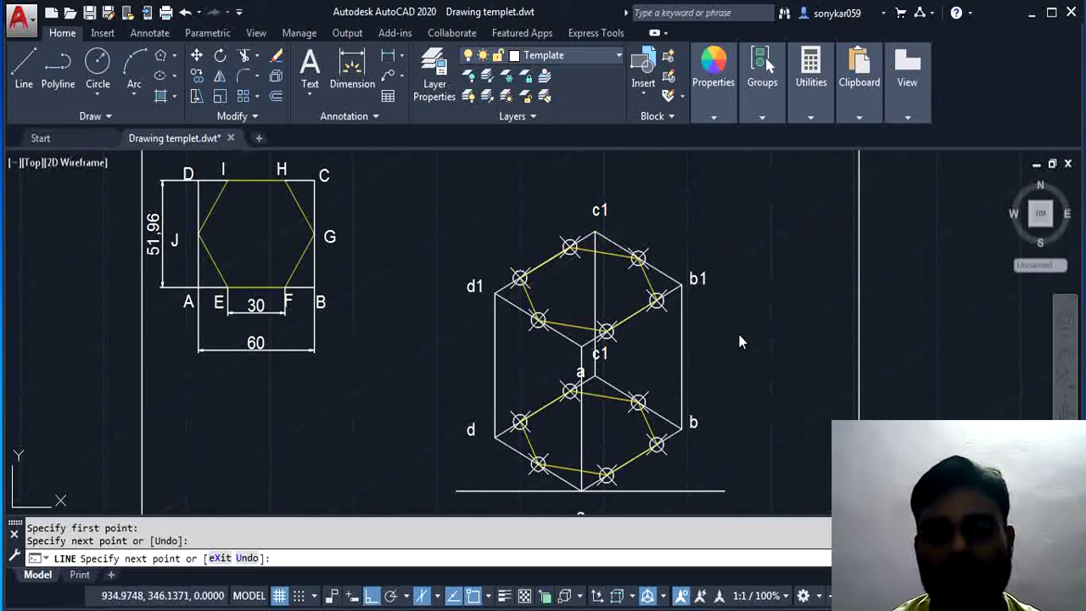
key("Escape")
- Set the current drawing colour to yellow
left_click(723, 118)
left_click(762, 119)
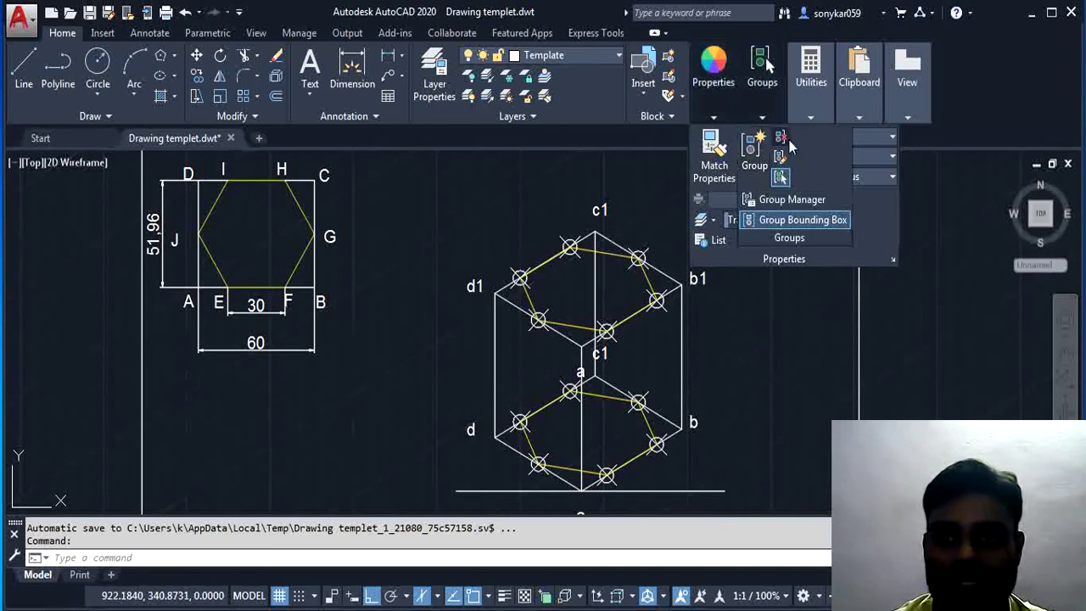
left_click(863, 135)
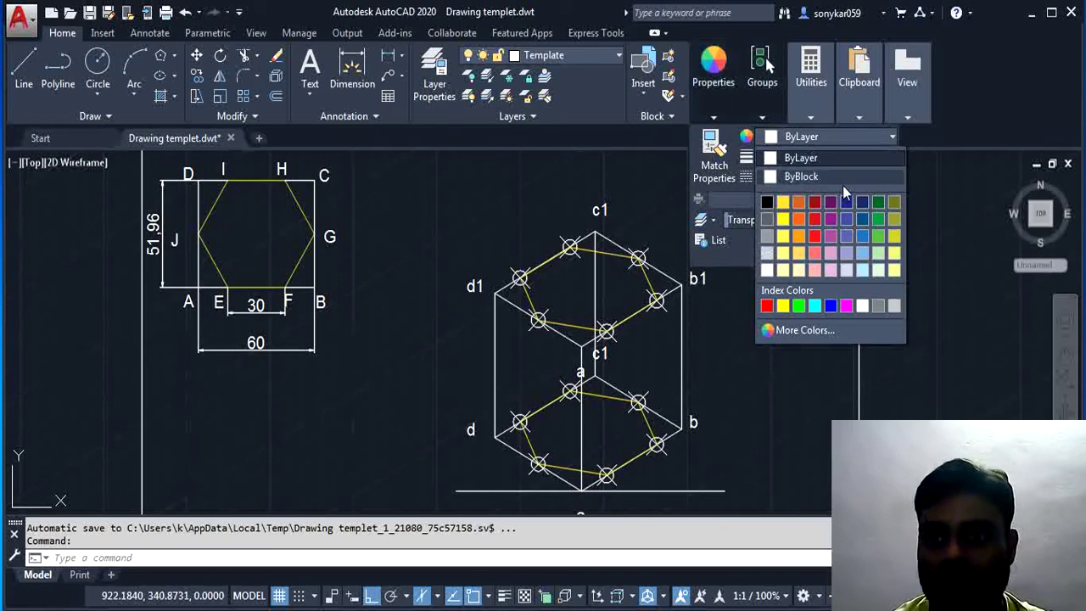
left_click(787, 209)
- Draw vertical edges from the lower hexagon's left and bottom corners to the upper hexagon
left_click(24, 69)
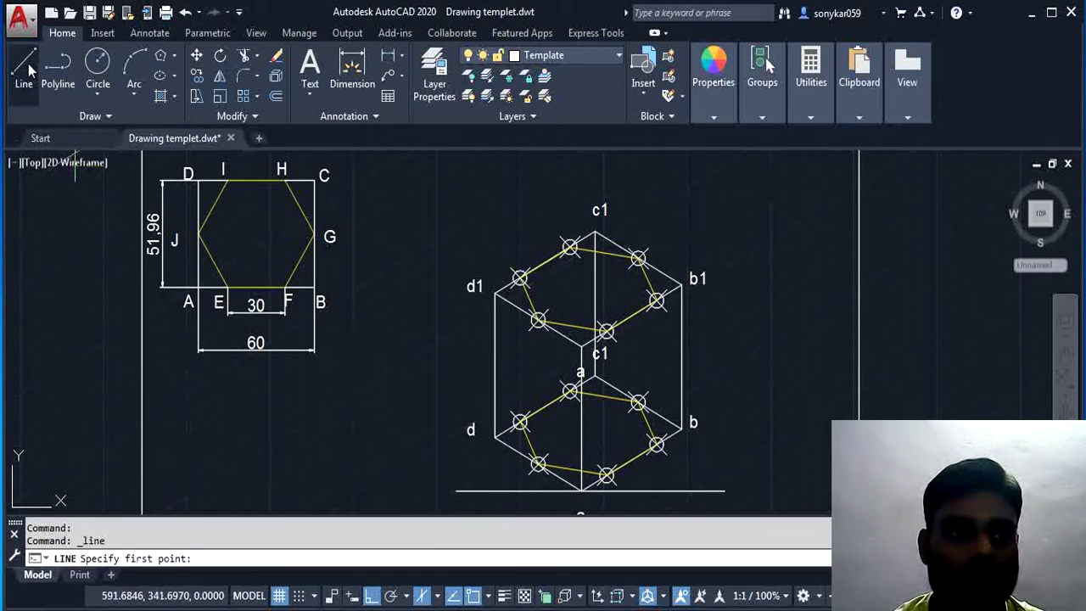
left_click(539, 463)
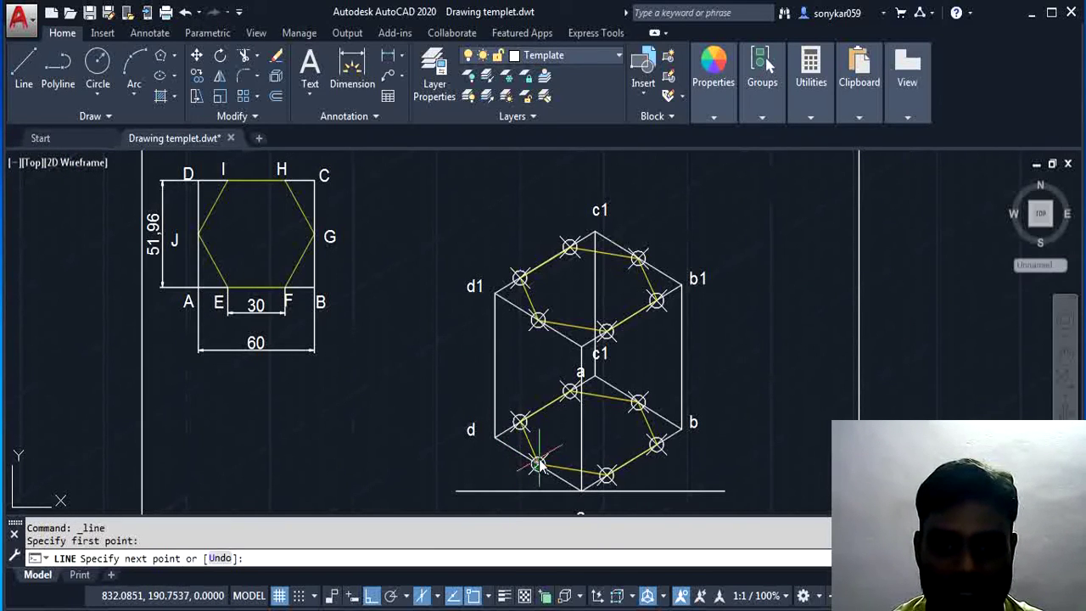
left_click(538, 321)
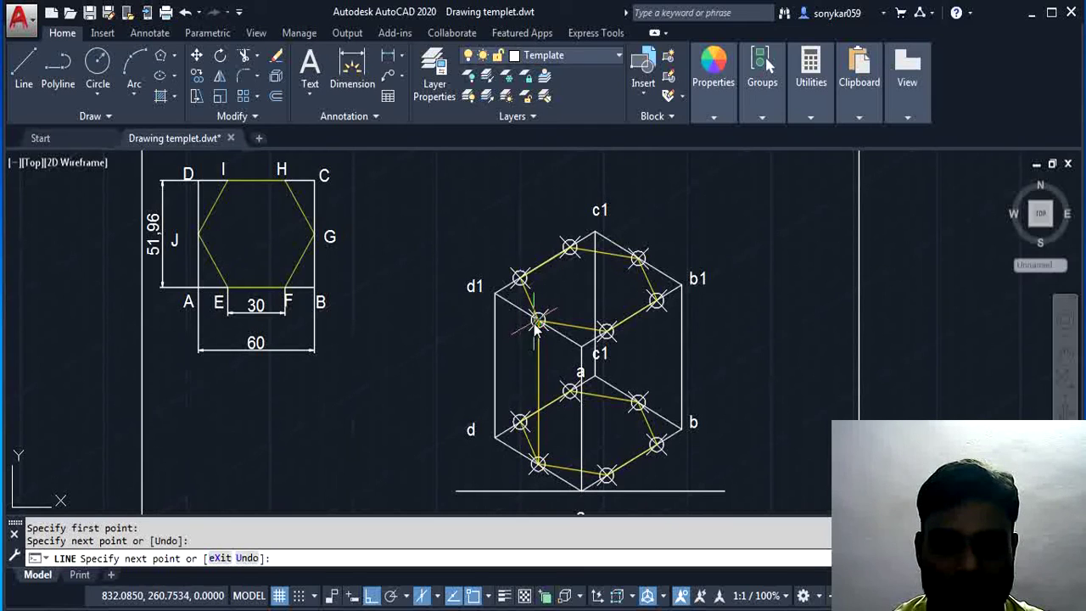
key("Return")
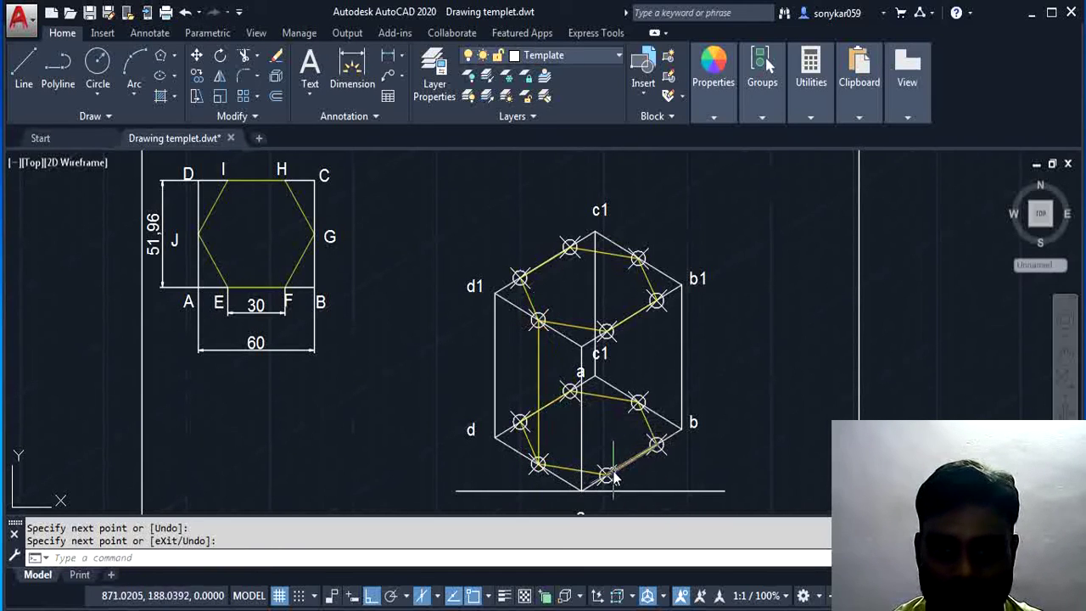
key("Return")
left_click(606, 476)
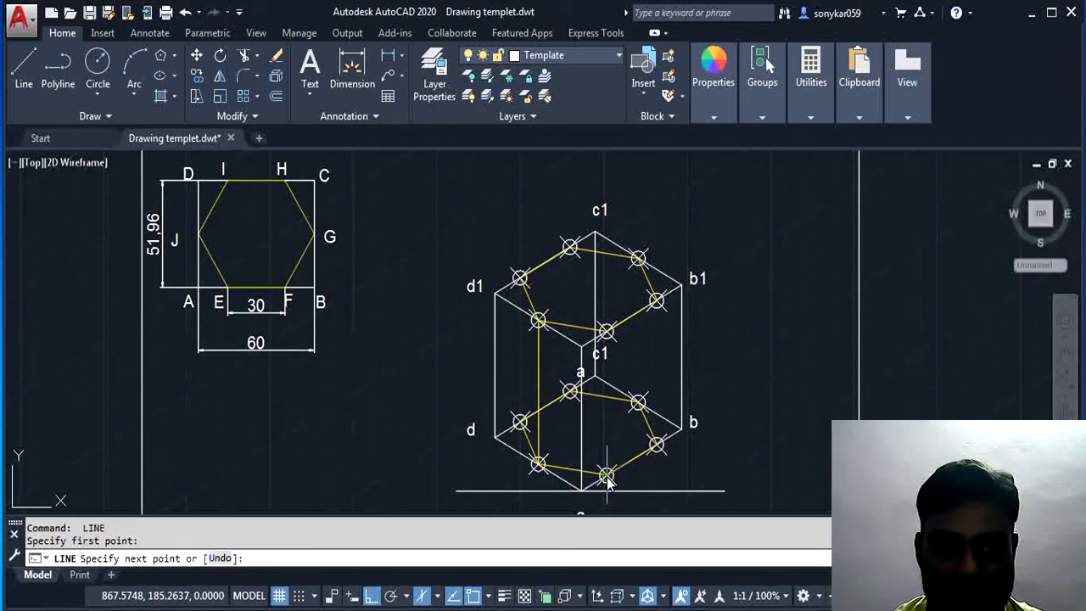
left_click(606, 331)
key("Return")
key("Return")
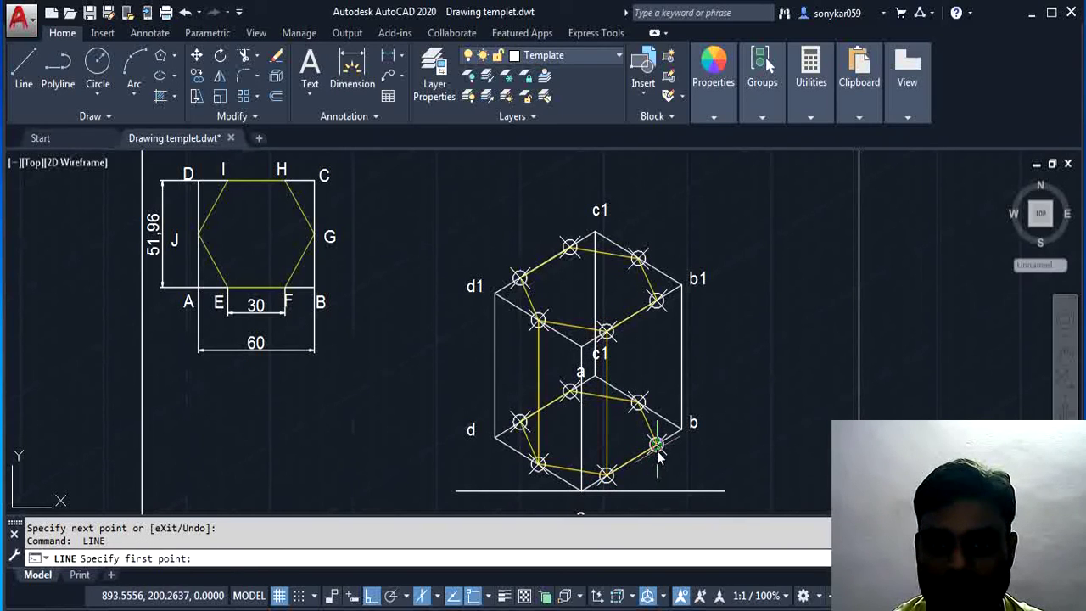
- Draw the remaining four vertical edges joining lower hexagon corners to their upper counterparts
left_click(659, 451)
left_click(655, 307)
key("Return")
key("Return")
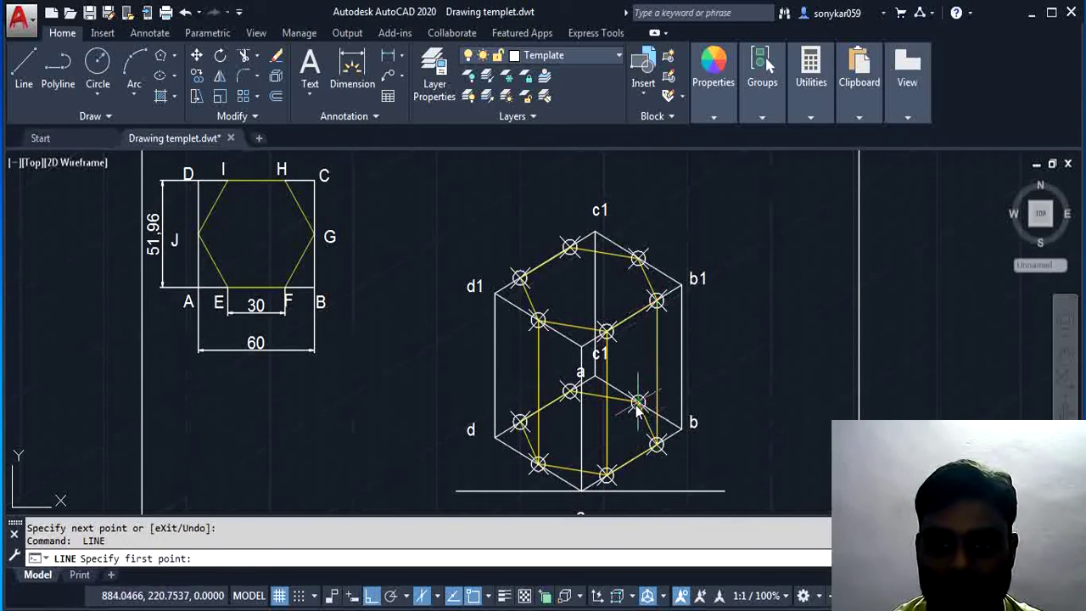
left_click(638, 402)
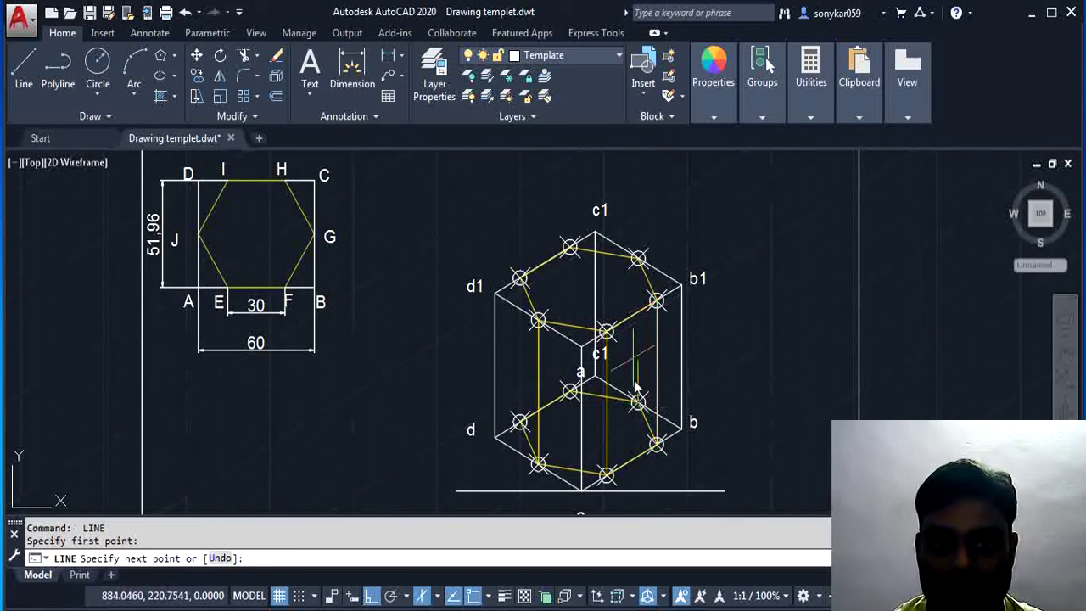
left_click(638, 258)
key("Return")
key("Return")
left_click(569, 392)
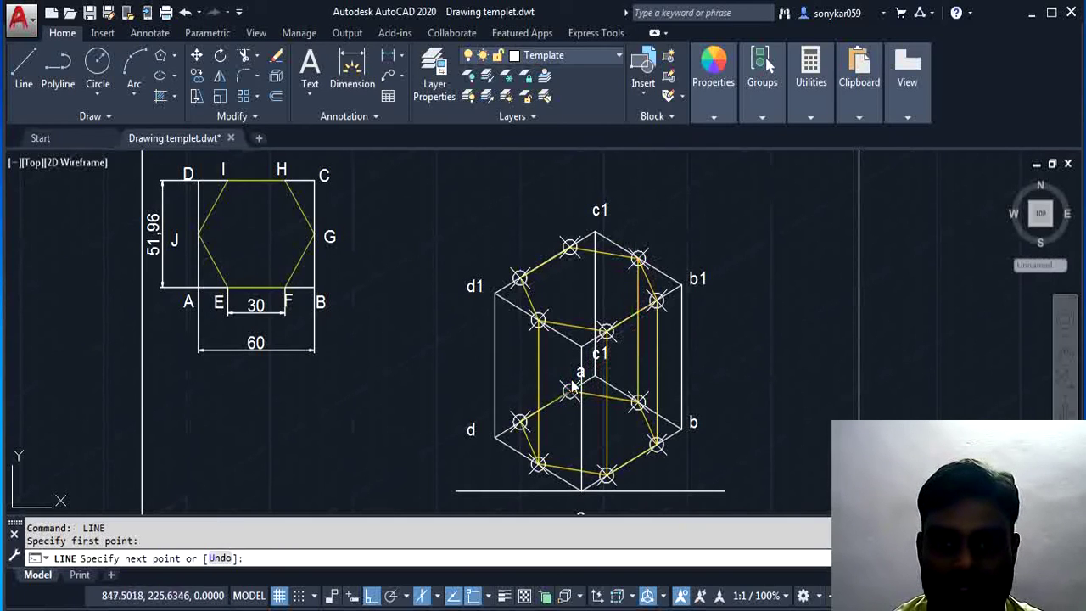
left_click(570, 249)
key("Return")
key("Return")
left_click(538, 320)
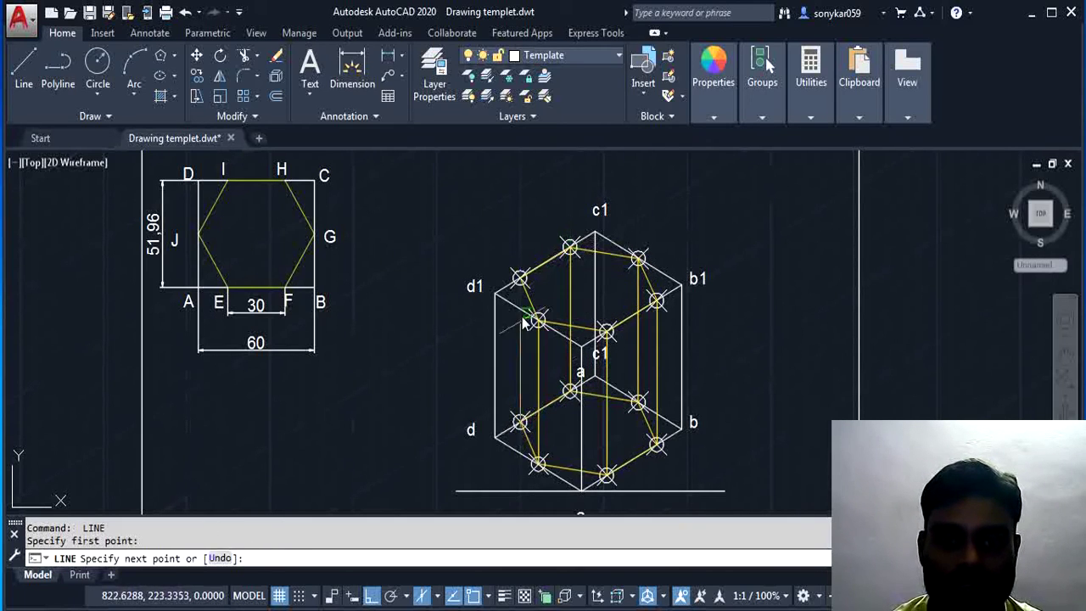
left_click(519, 279)
key("Escape")
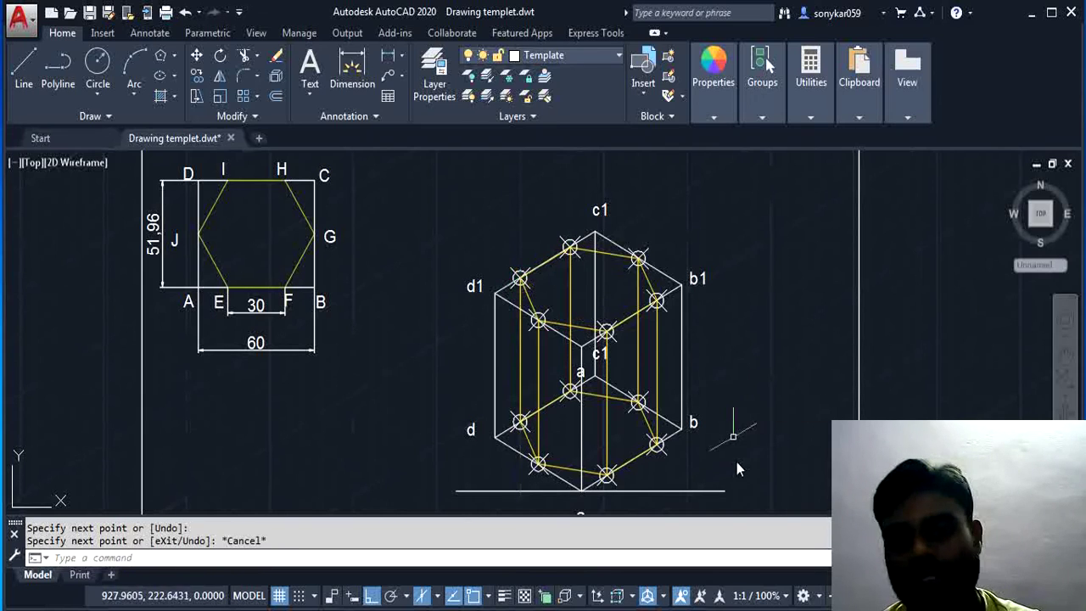
scroll(735, 467, "down", 3)
scroll(727, 488, "up", 3)
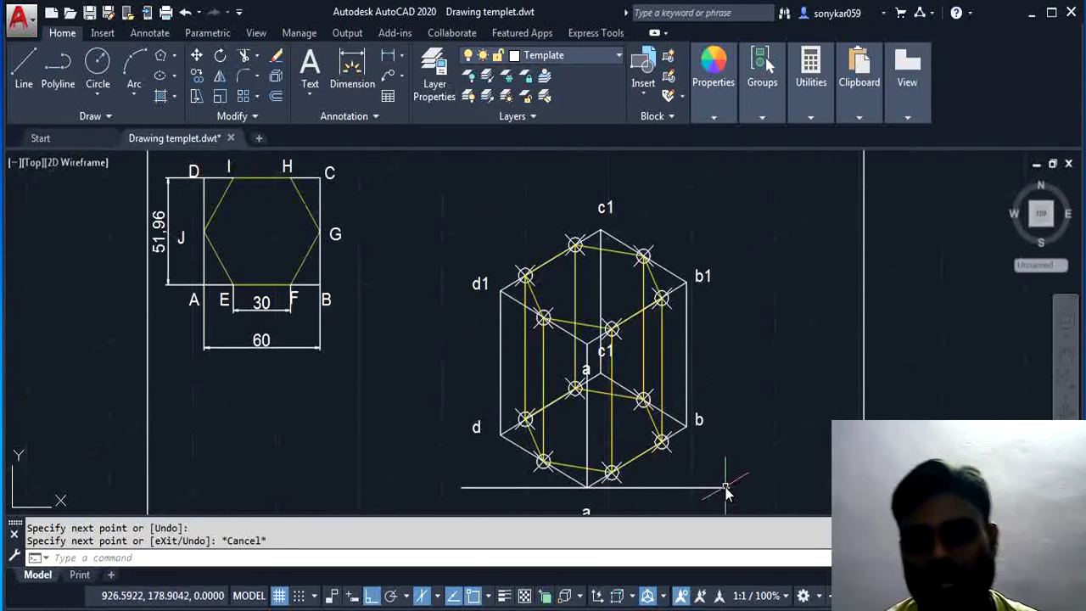
- Dimension the 30° angles between the base line and edges a–b and d–a
left_click(1066, 354)
left_click_drag(840, 396, 847, 384)
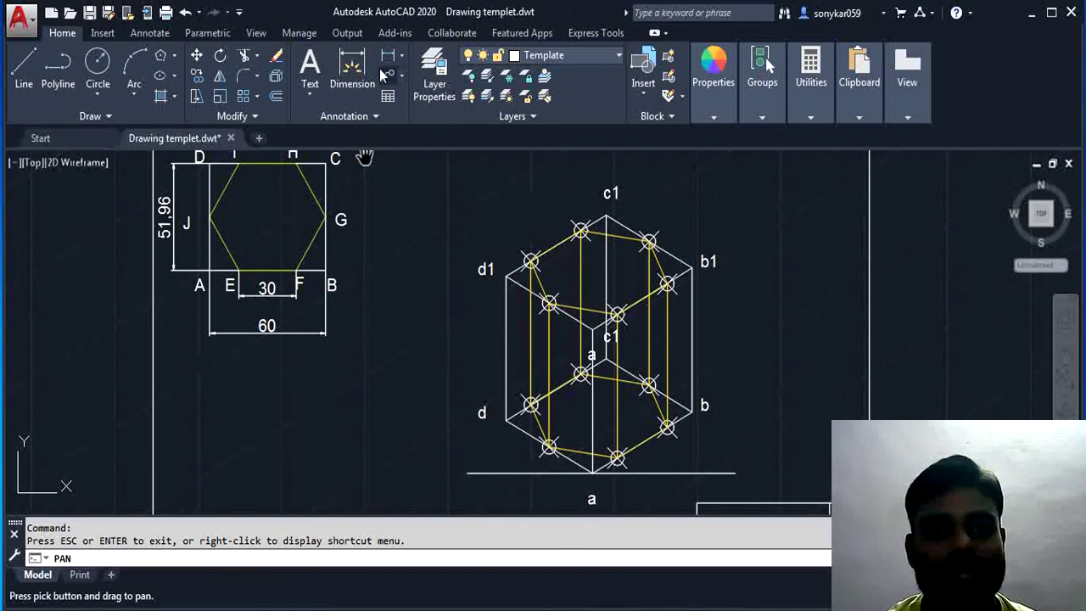
left_click(401, 55)
left_click(422, 216)
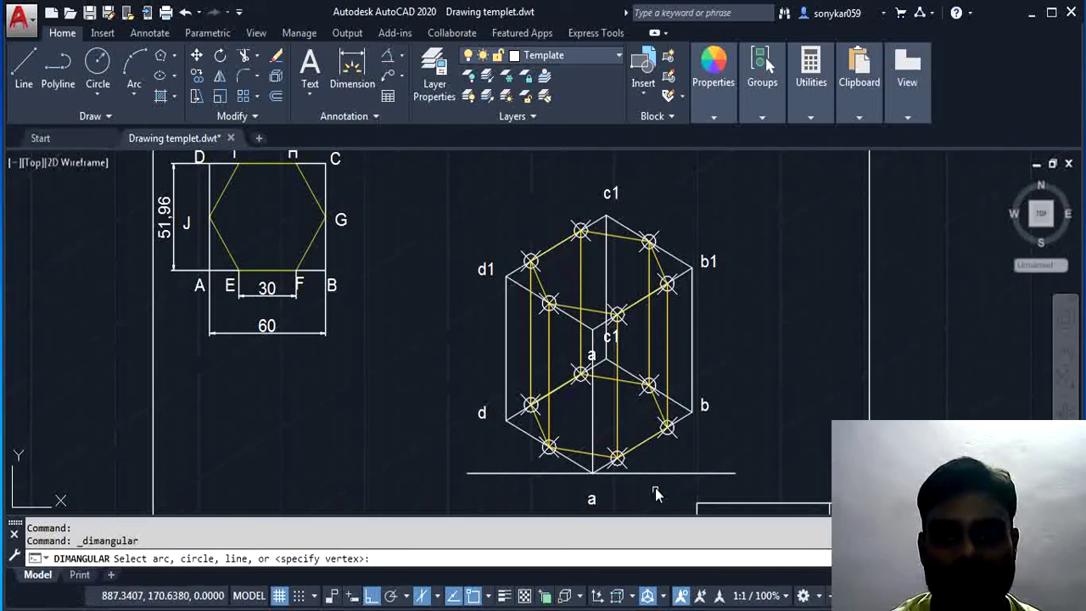
left_click(663, 473)
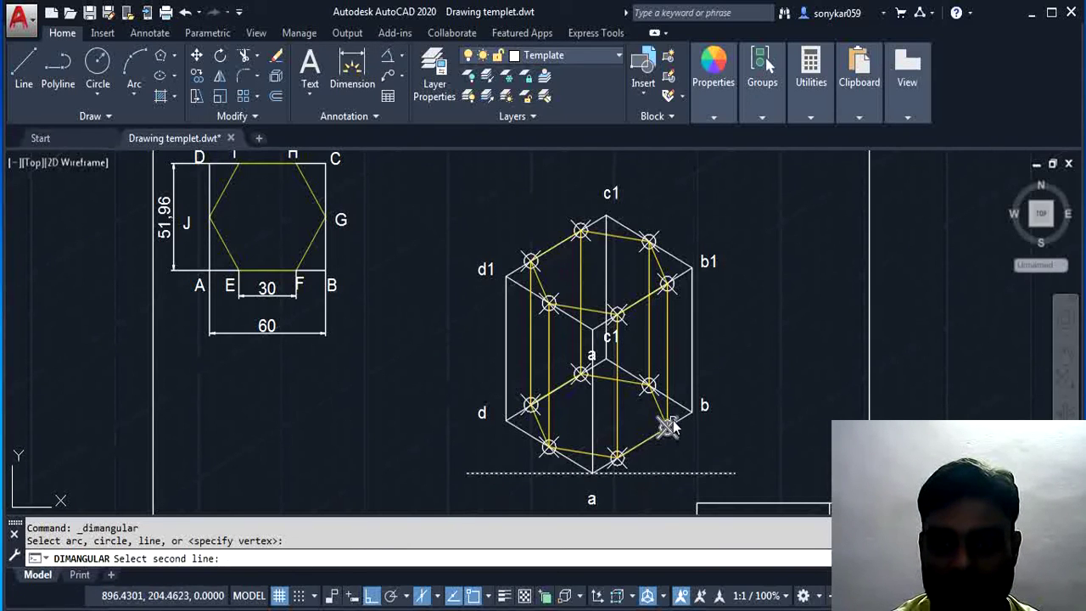
left_click(685, 427)
left_click(691, 449)
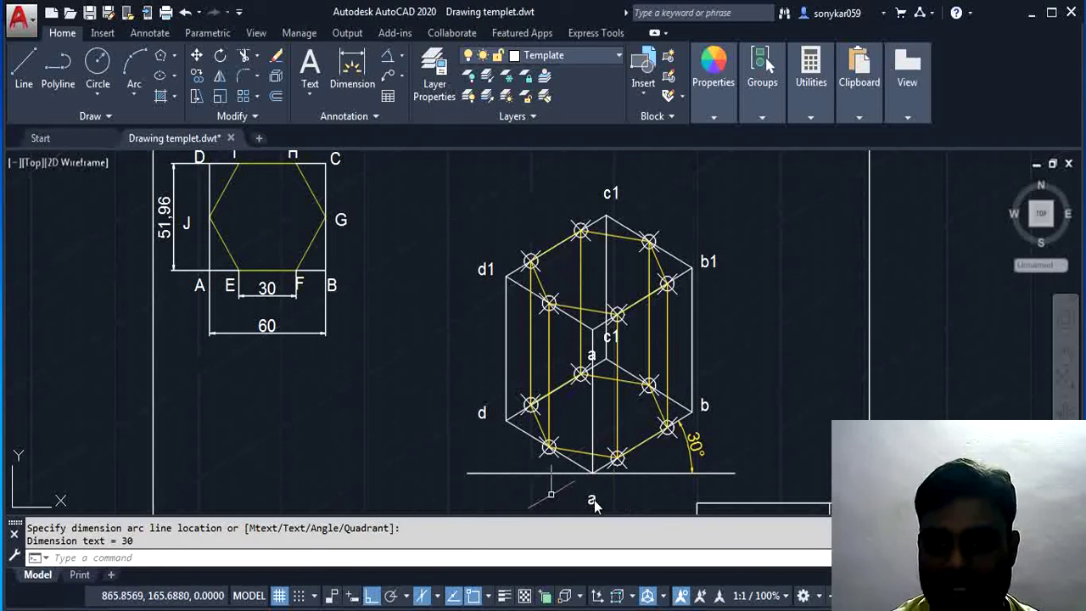
key("Return")
left_click(526, 432)
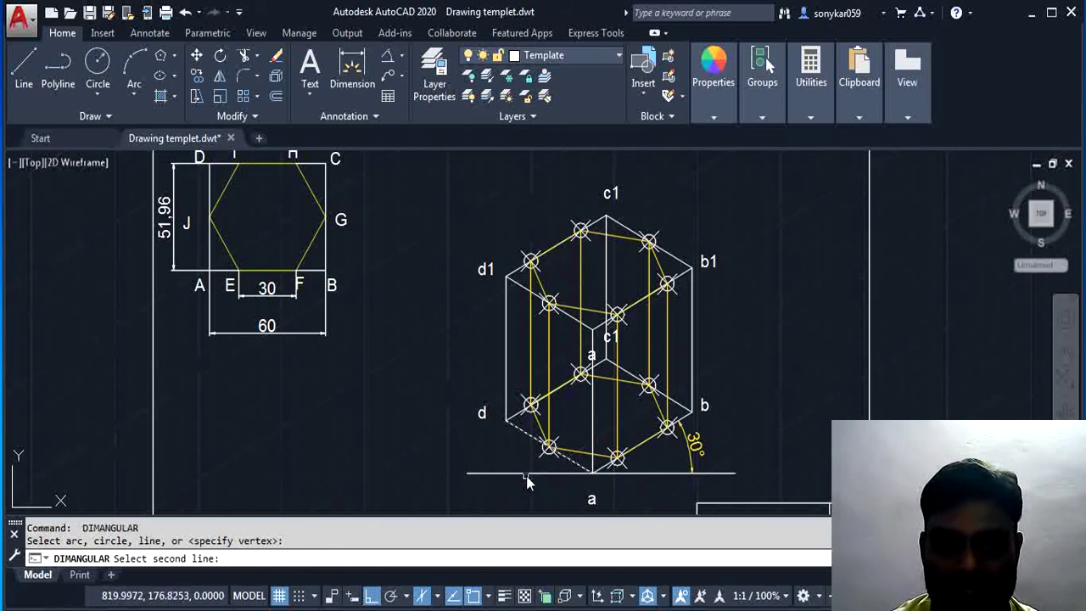
left_click(526, 474)
left_click(517, 462)
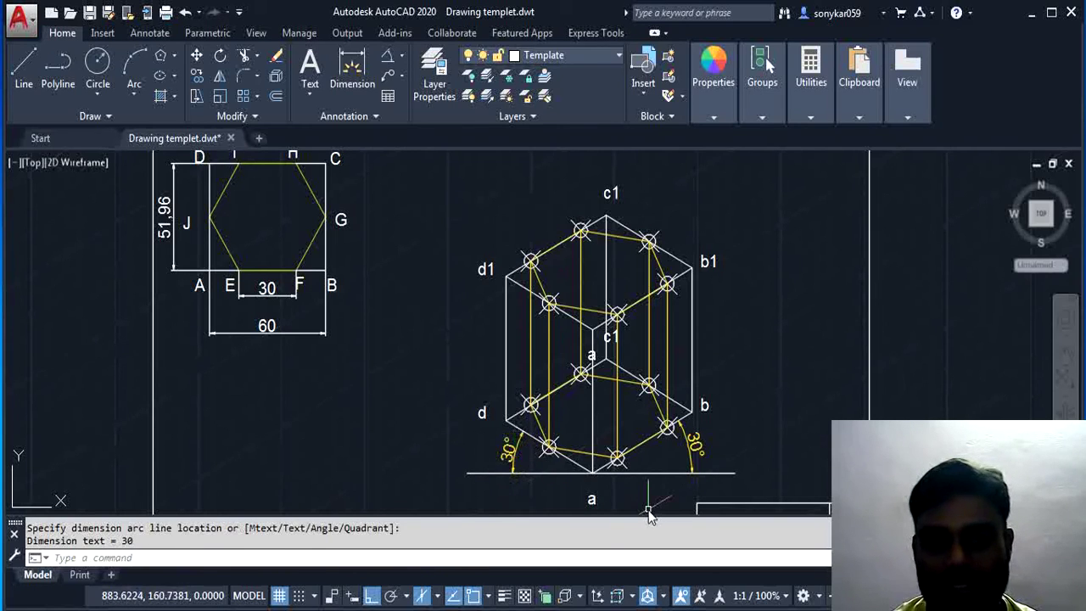
key("Escape")
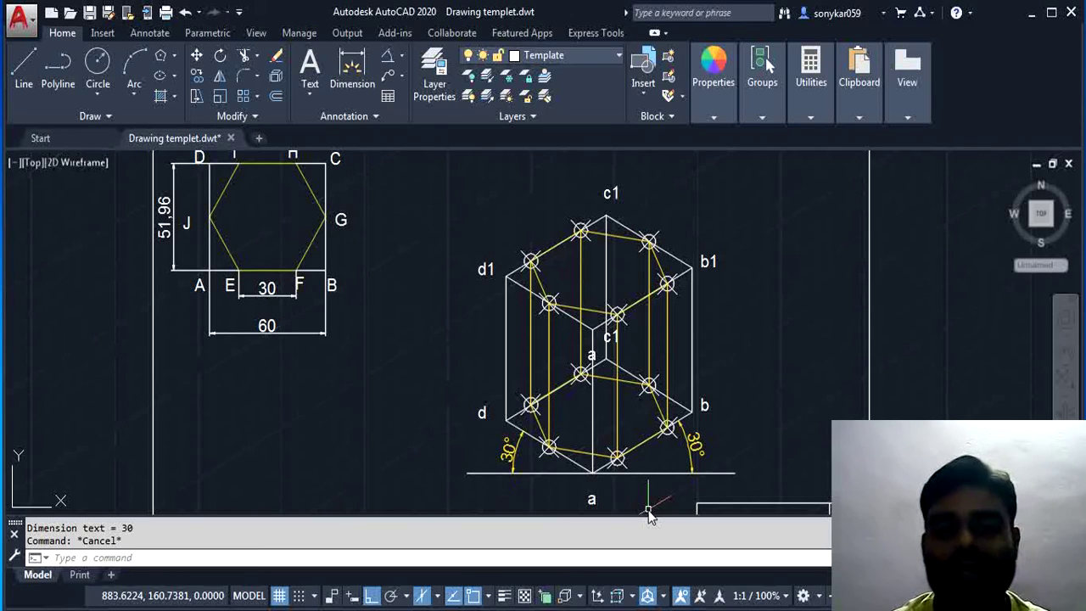
- Select the five hidden back edges and change their linetype to HIDDEN2
left_click(581, 275)
left_click(567, 381)
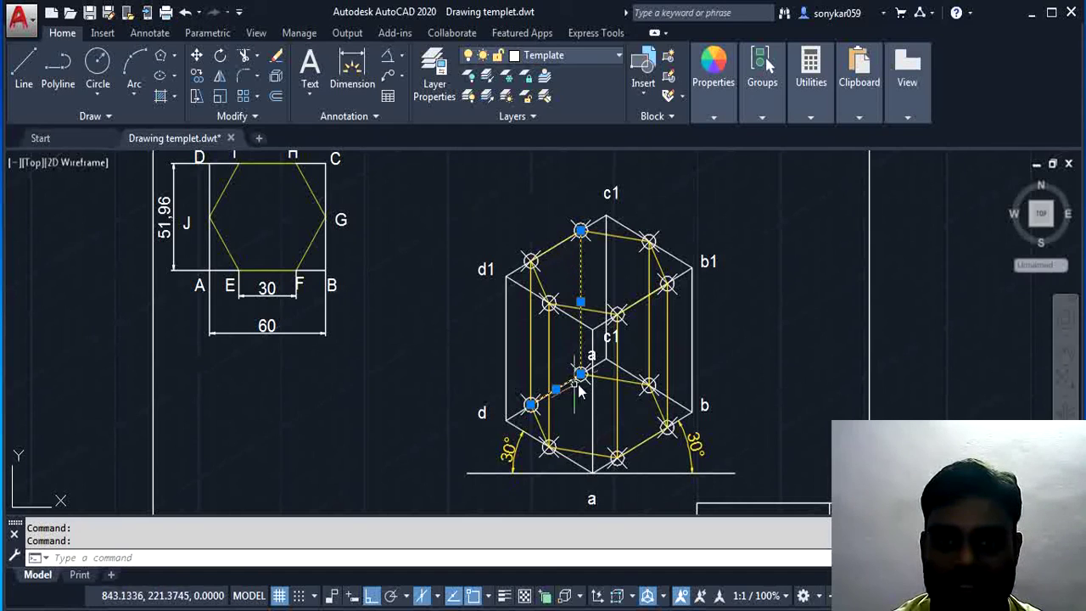
left_click(600, 377)
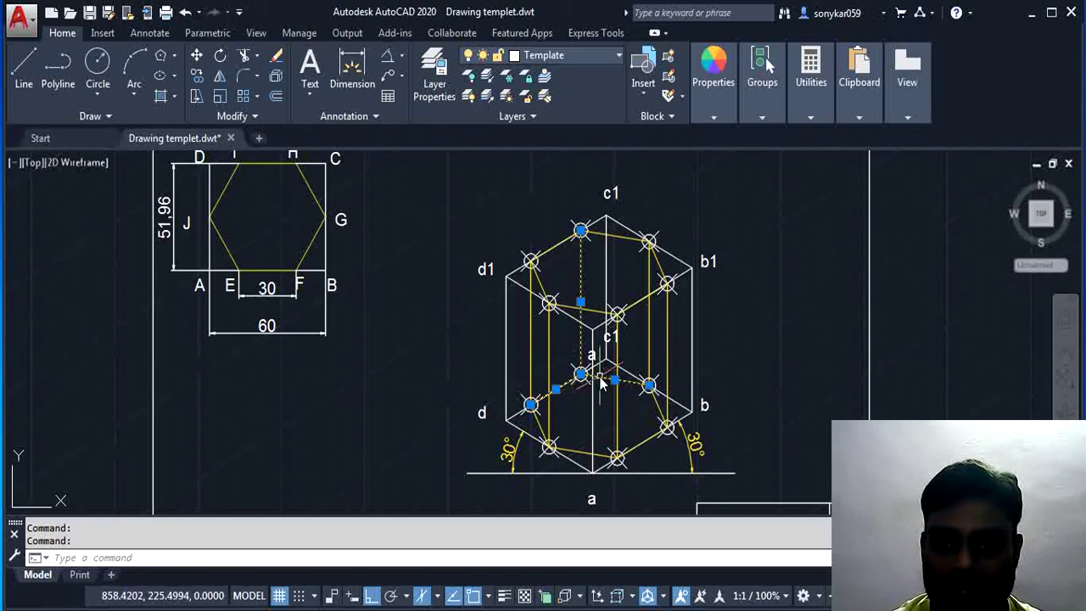
left_click(650, 367)
left_click(657, 395)
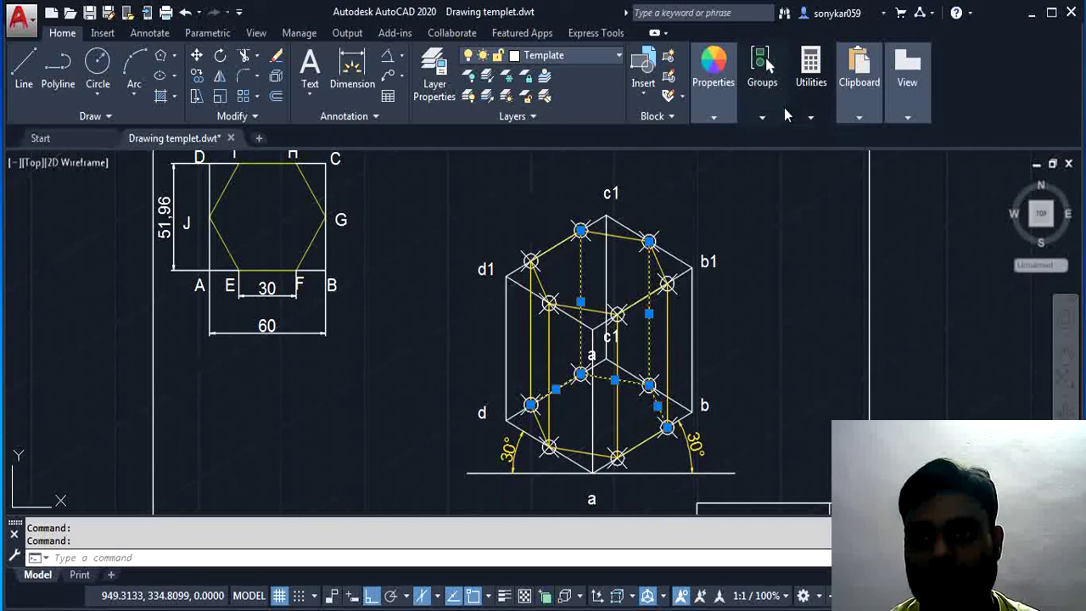
mouse_move(717, 108)
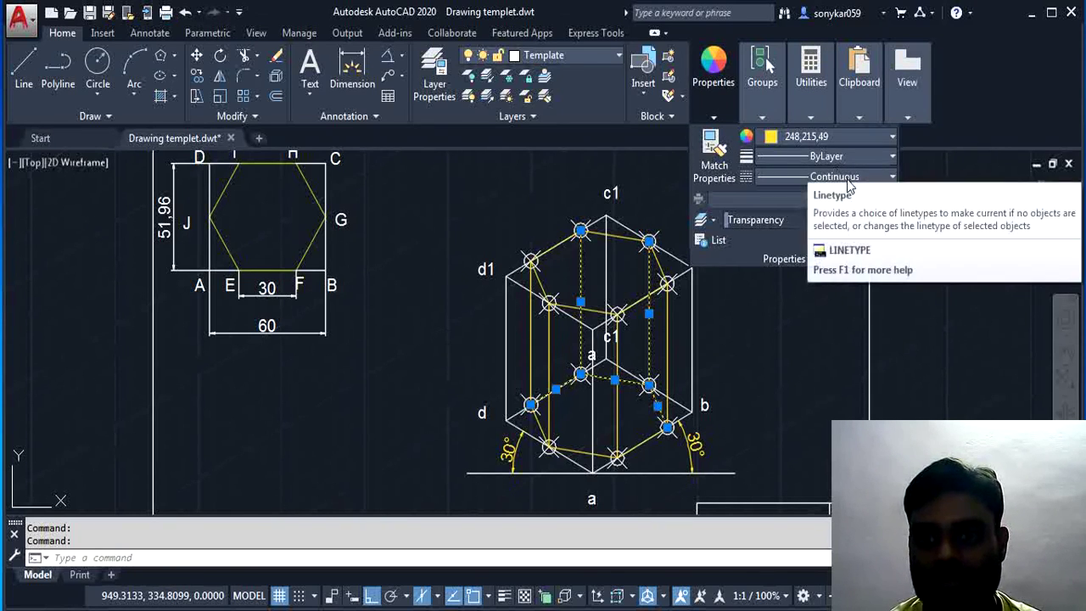
left_click(877, 178)
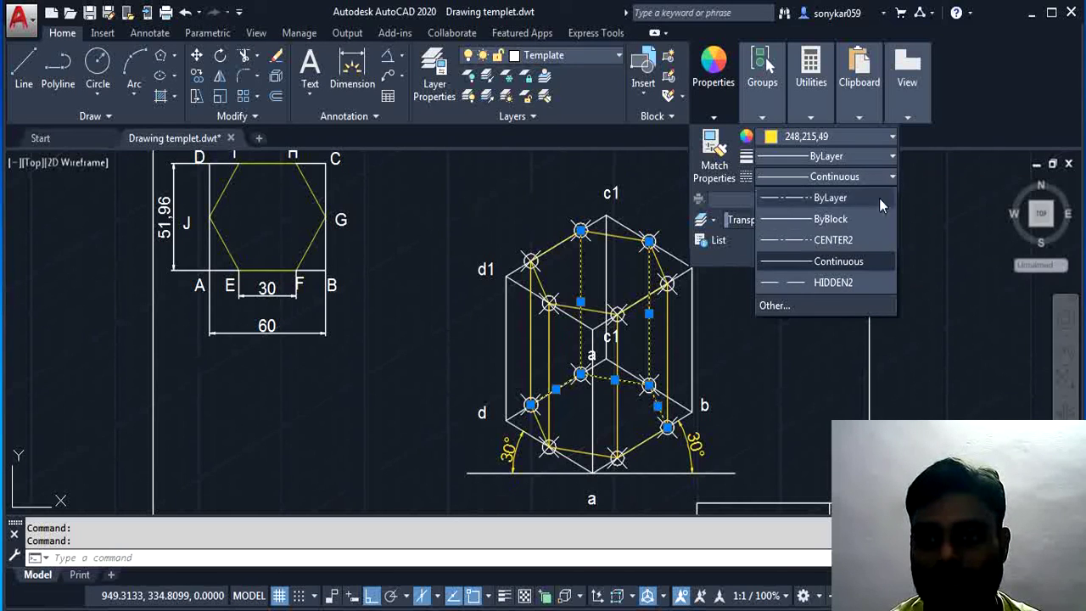
left_click(865, 286)
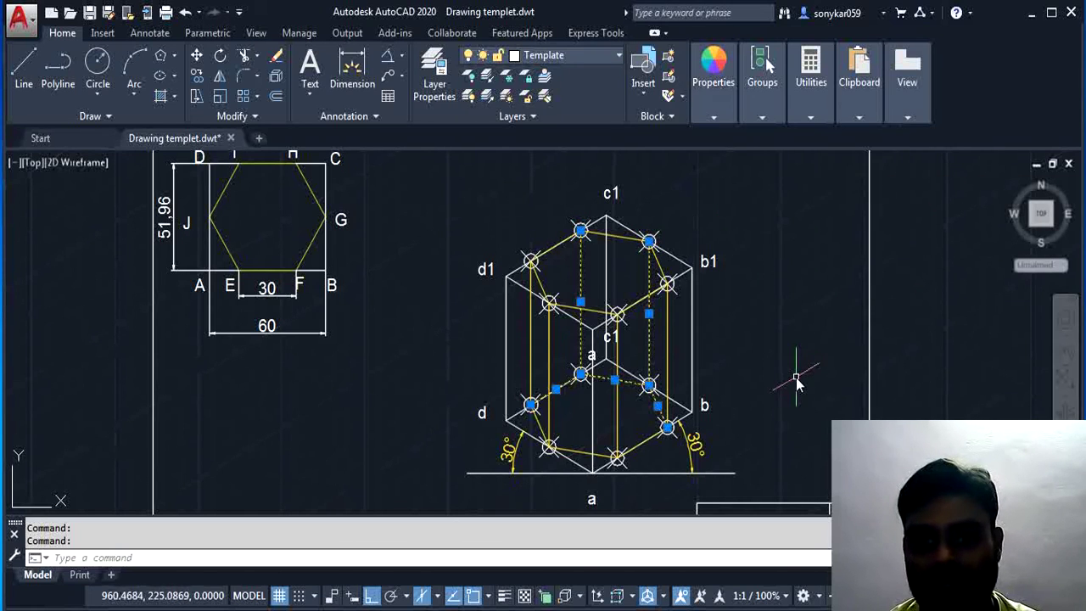
- Select the ten visible outline edges of the prism
key("Escape")
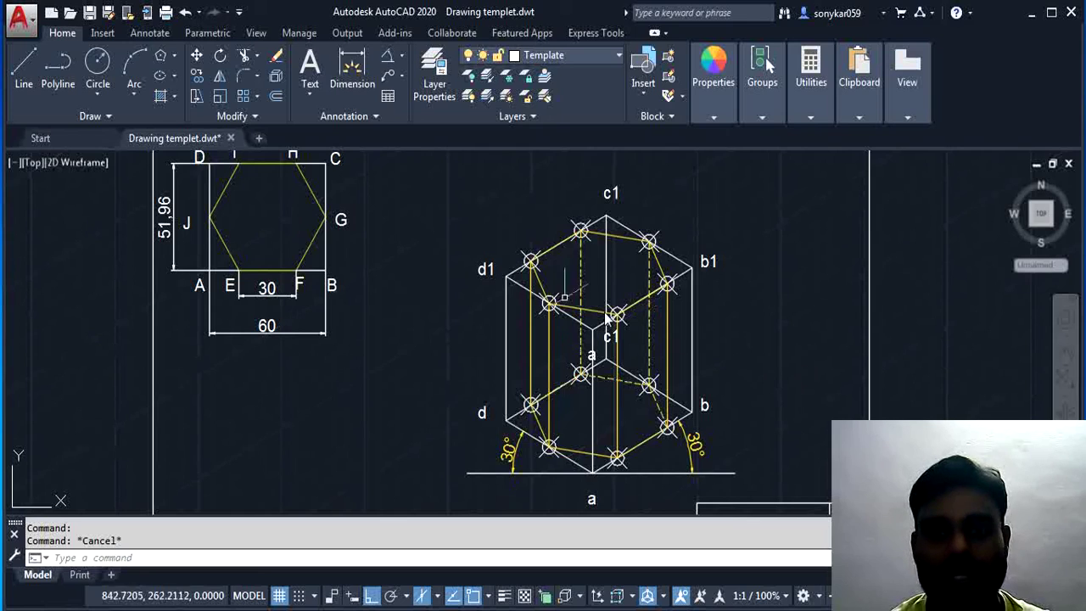
left_click(556, 247)
left_click(530, 314)
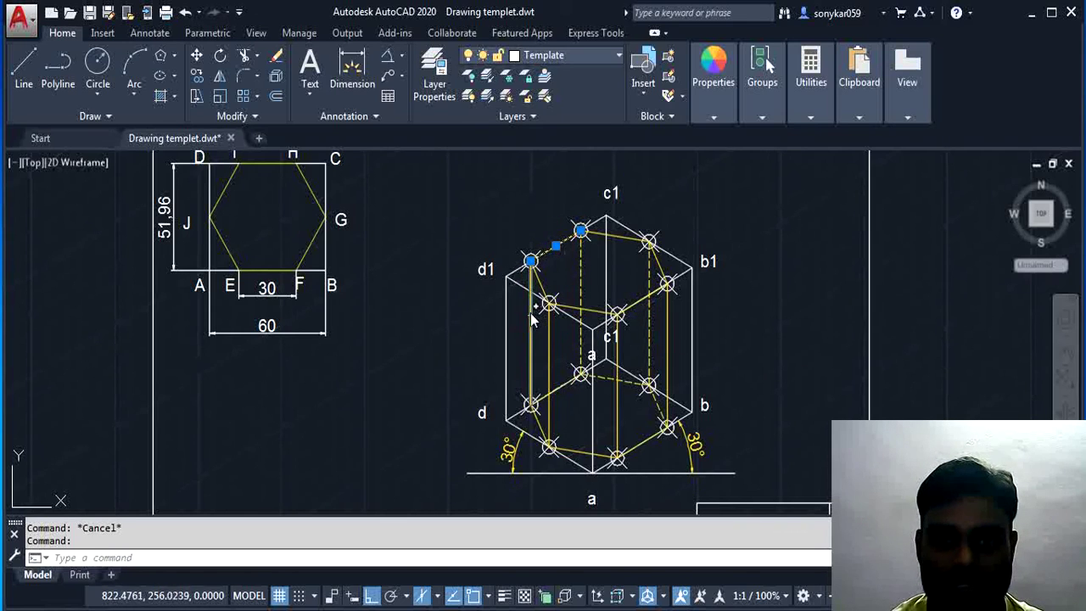
left_click(544, 288)
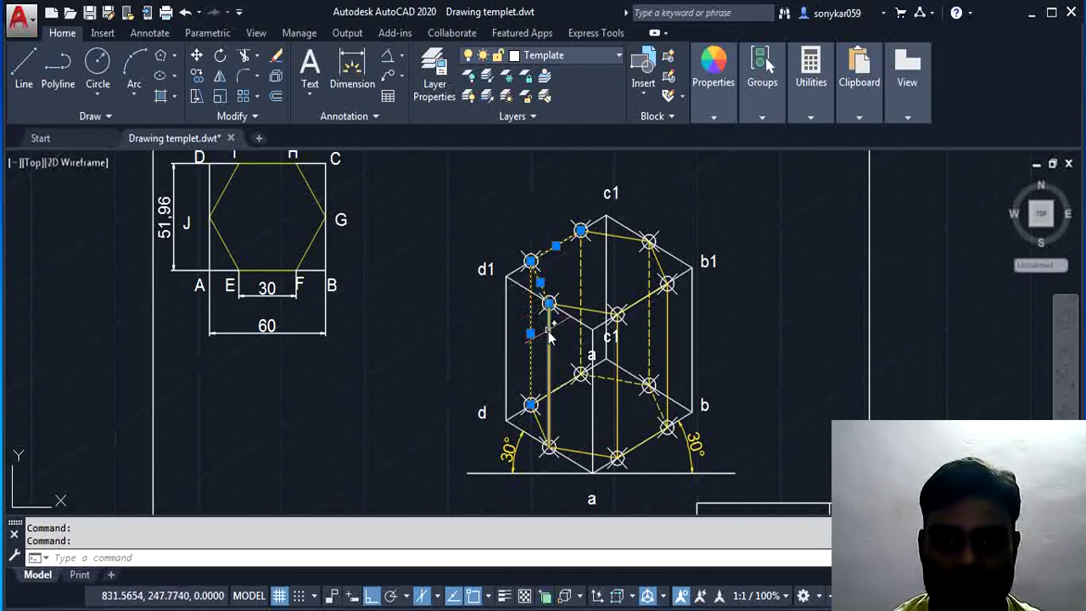
left_click(549, 356)
left_click(540, 427)
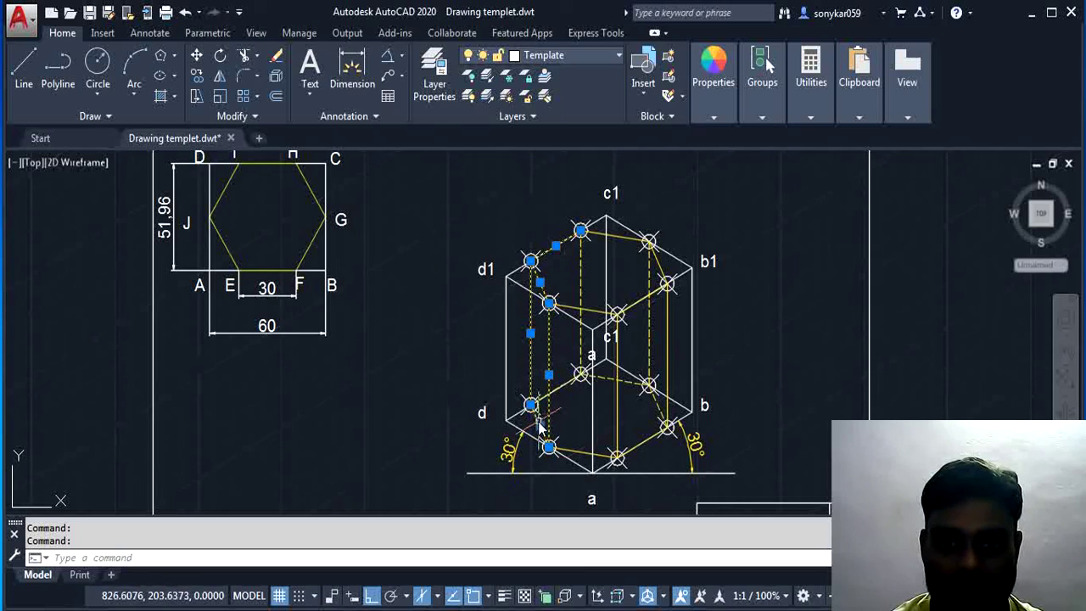
left_click(576, 456)
left_click(618, 384)
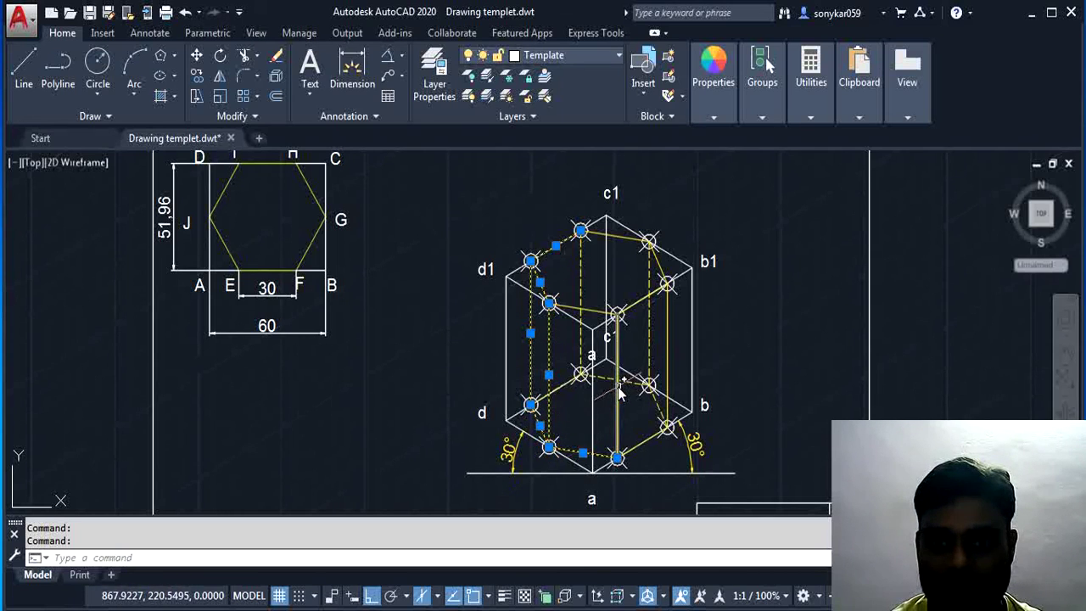
left_click(648, 444)
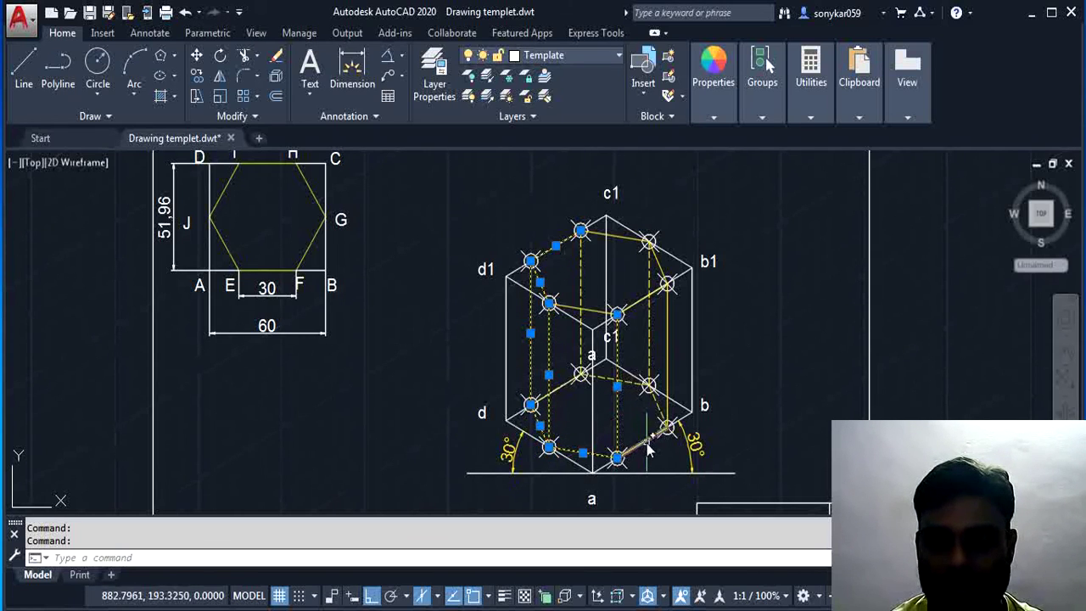
left_click(668, 367)
left_click(636, 240)
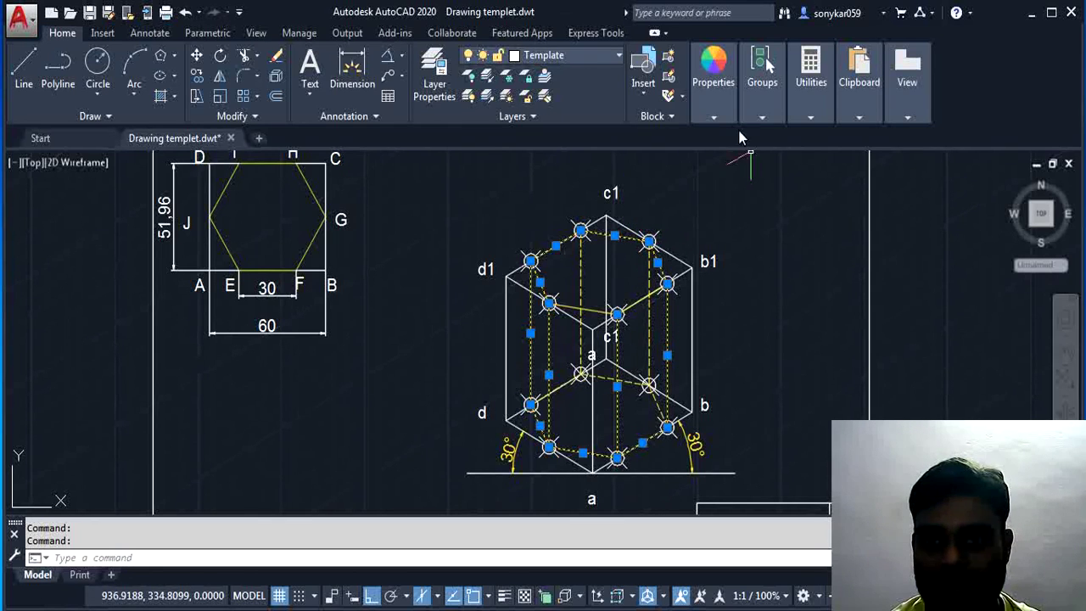
- Set the selected edges' lineweight to 0.60 mm
left_click(715, 116)
left_click(832, 157)
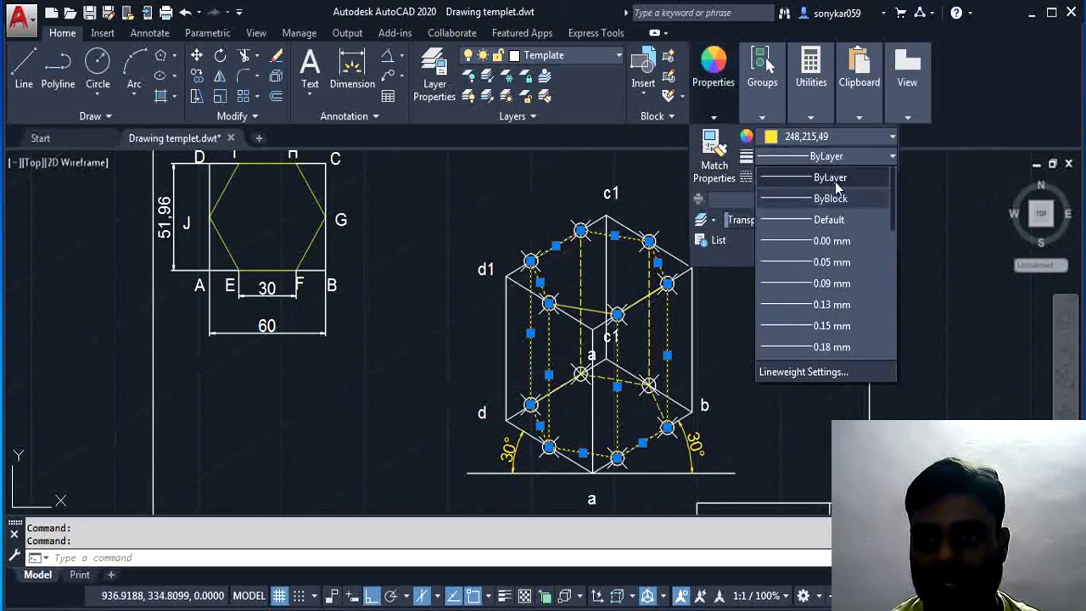
scroll(847, 237, "down", 5)
scroll(841, 273, "up", 3)
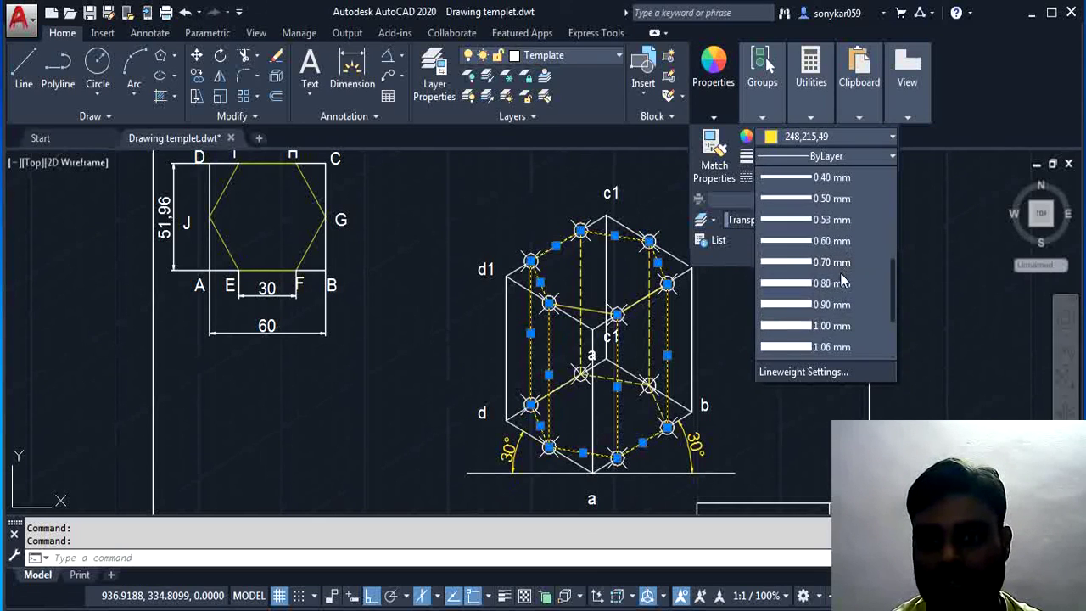
left_click(810, 241)
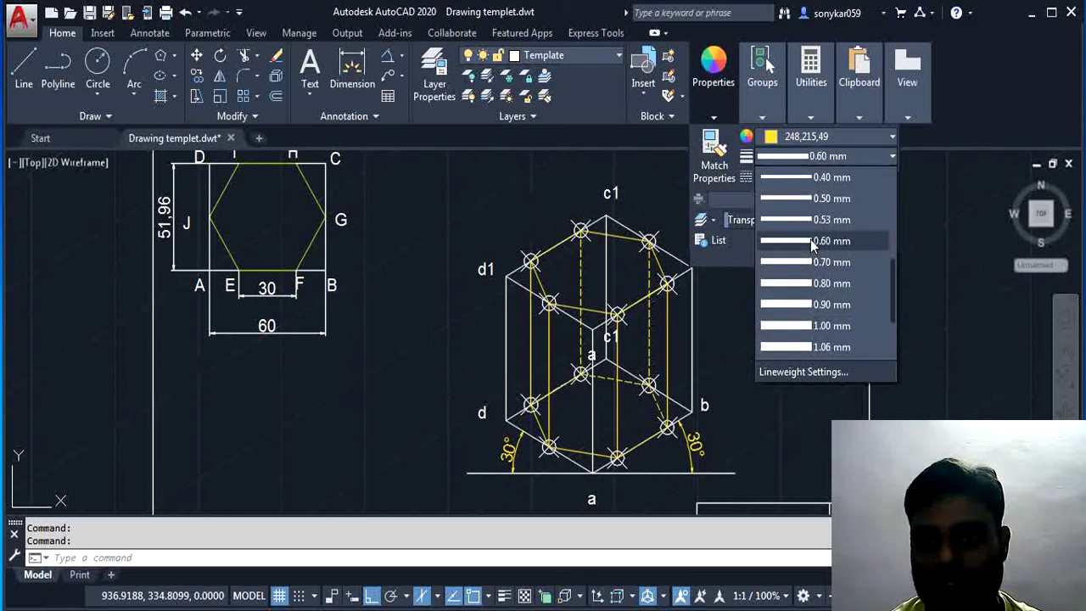
key("Escape")
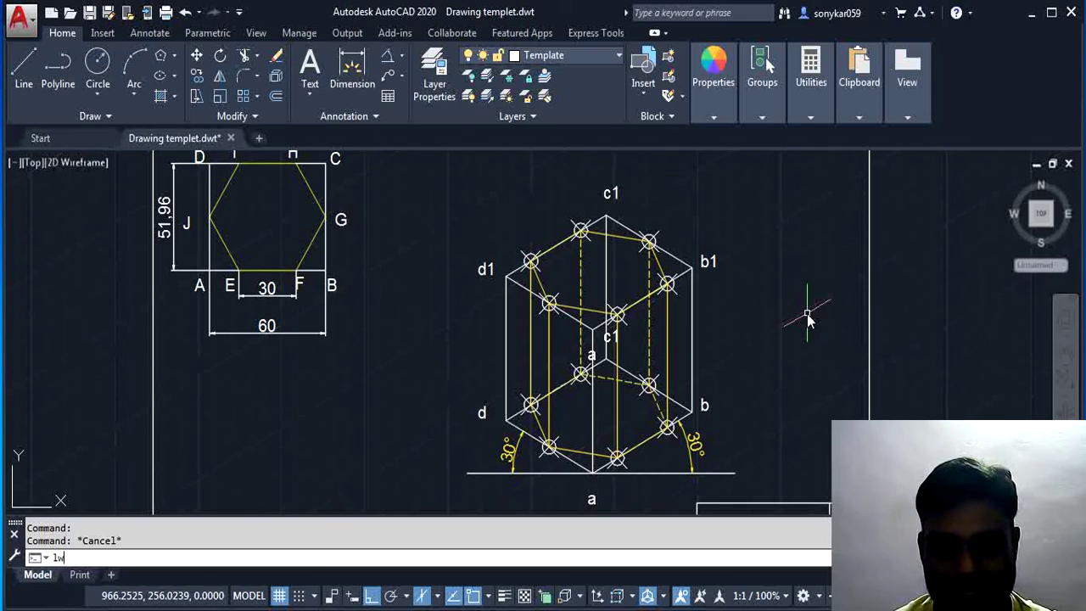
- Turn lineweight display on with LWDISPLAY
type("i")
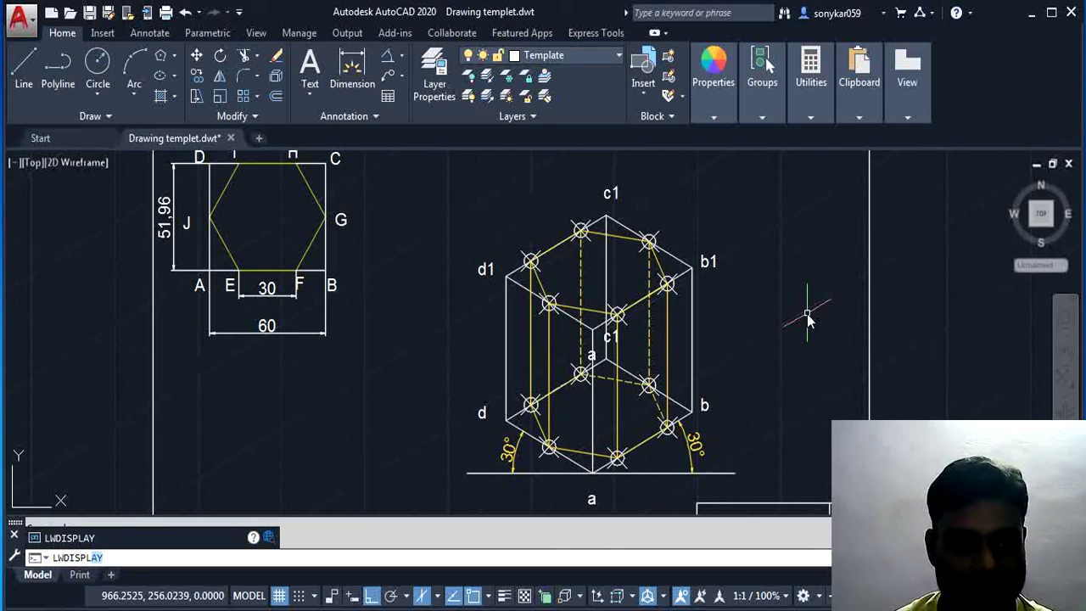
key("Return")
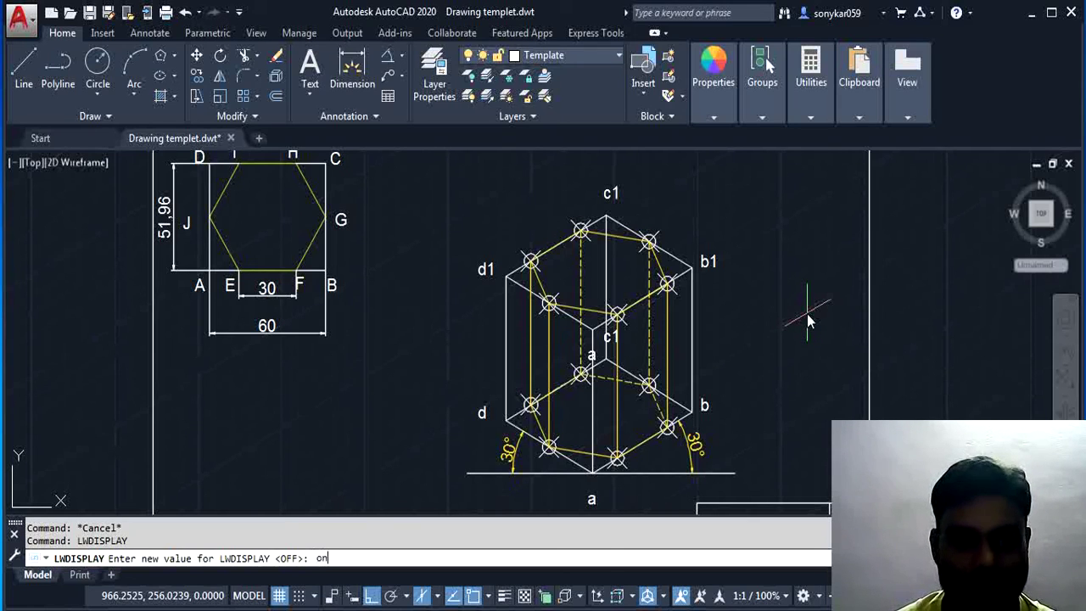
key("Return")
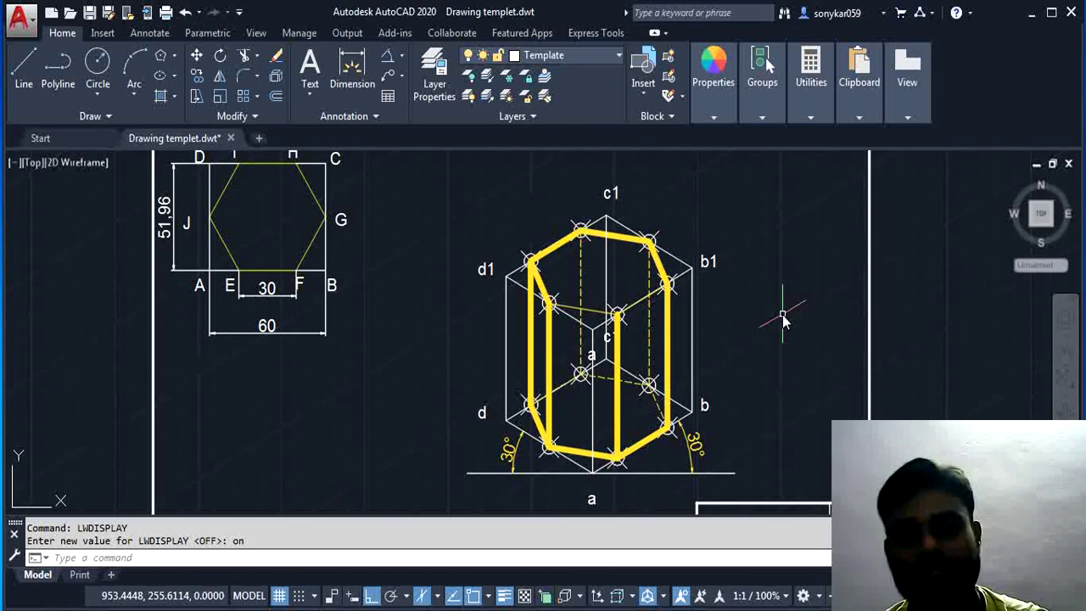
- Set the two top front edges near c1 and b1 to 0.90 mm lineweight
left_click(606, 312)
left_click(643, 299)
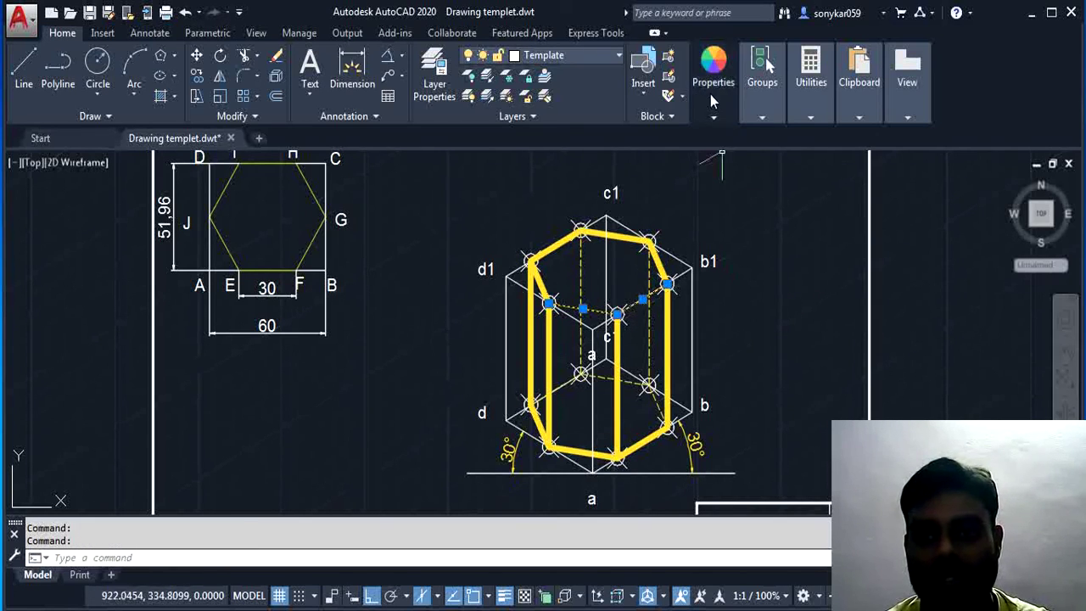
left_click(714, 117)
left_click(836, 157)
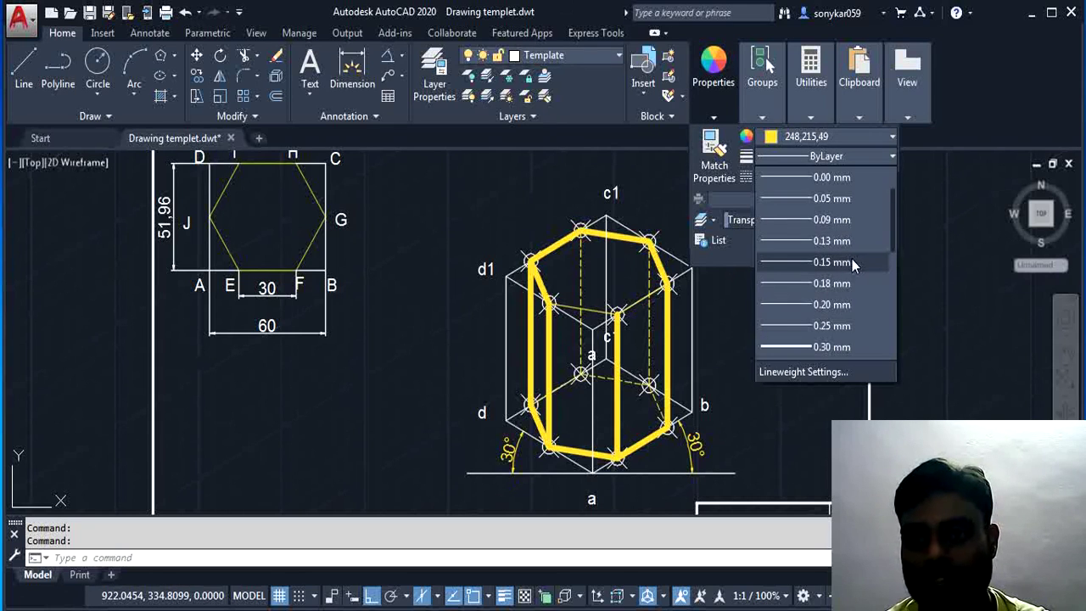
scroll(852, 259, "down", 5)
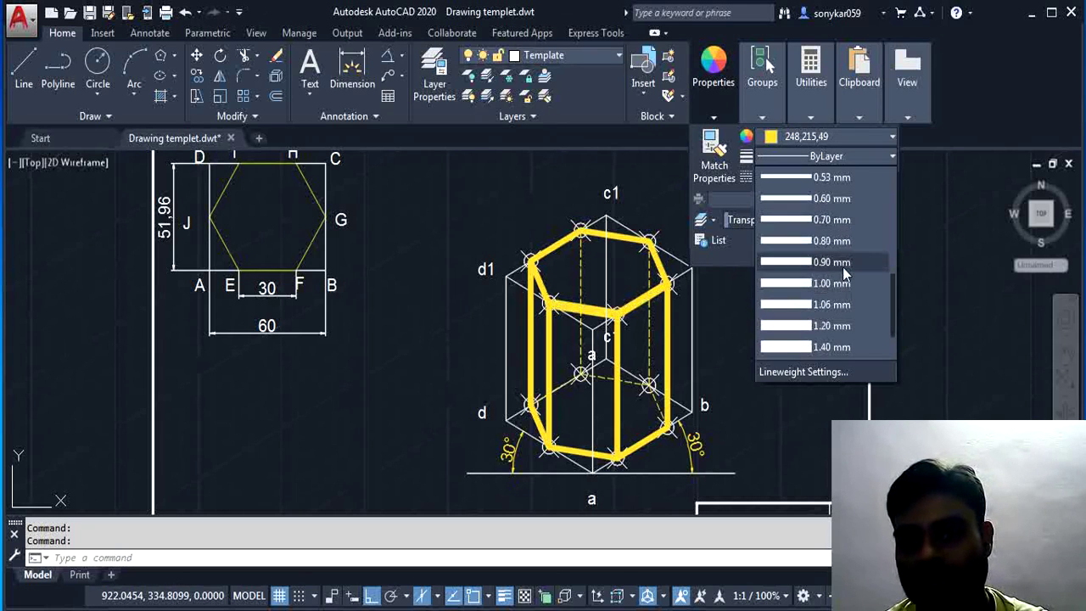
left_click(842, 265)
scroll(814, 347, "down", 2)
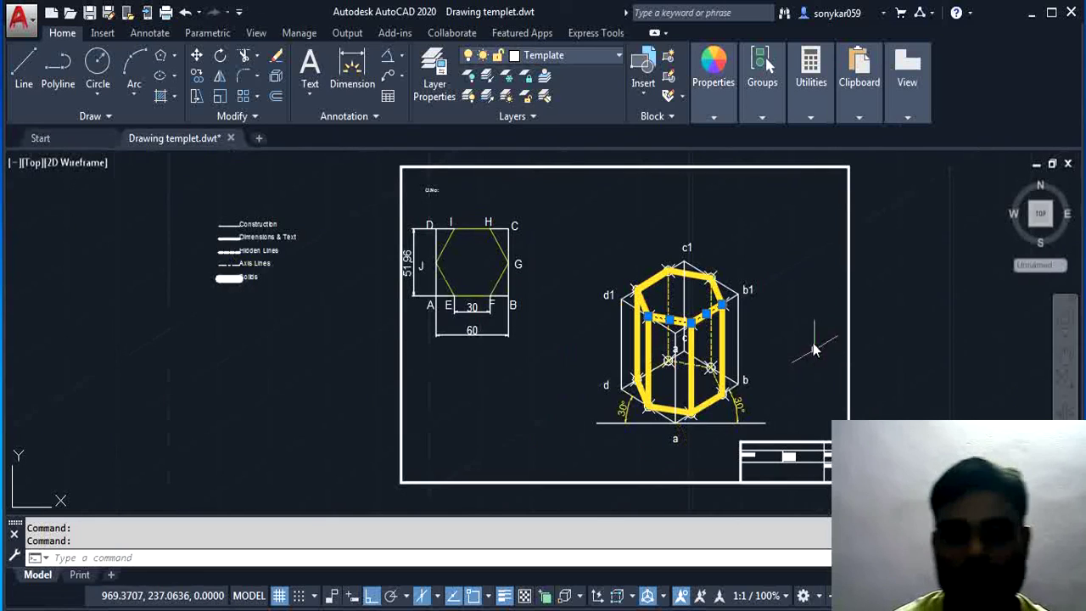
key("Escape")
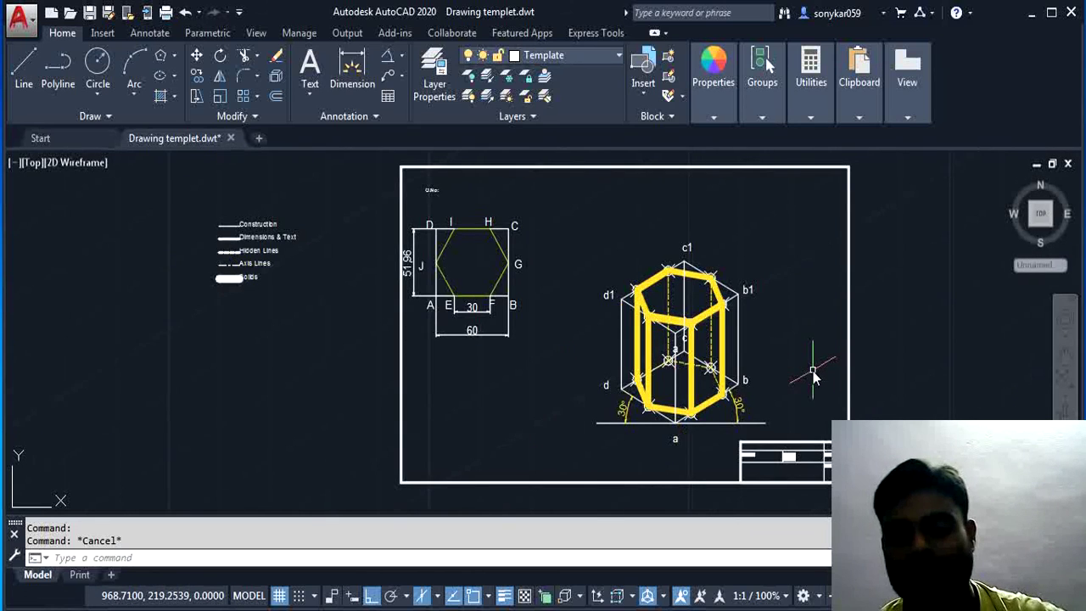
scroll(813, 370, "up", 1)
scroll(812, 370, "down", 1)
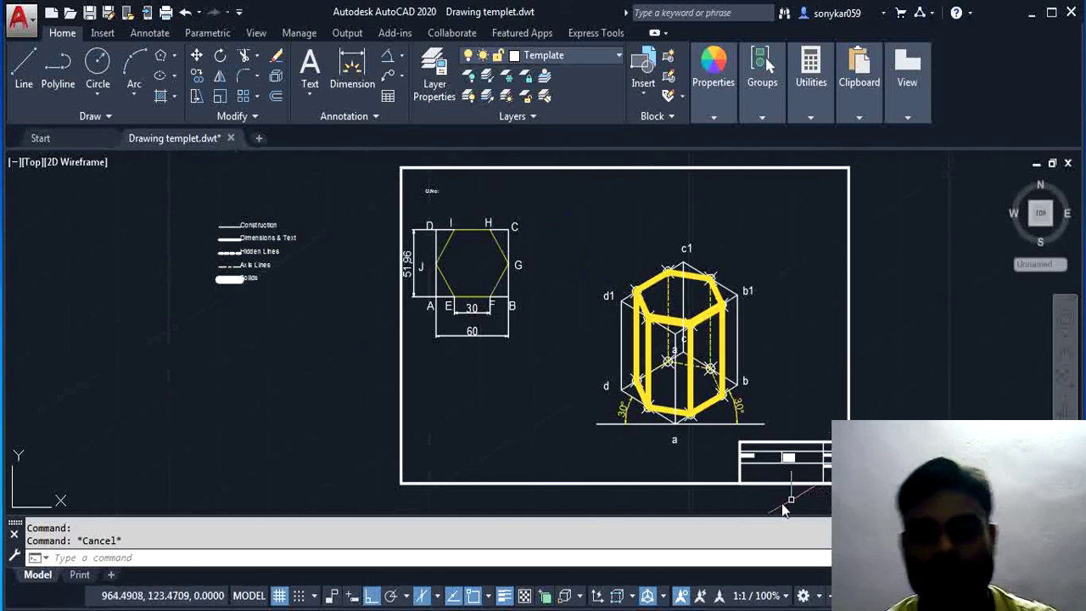